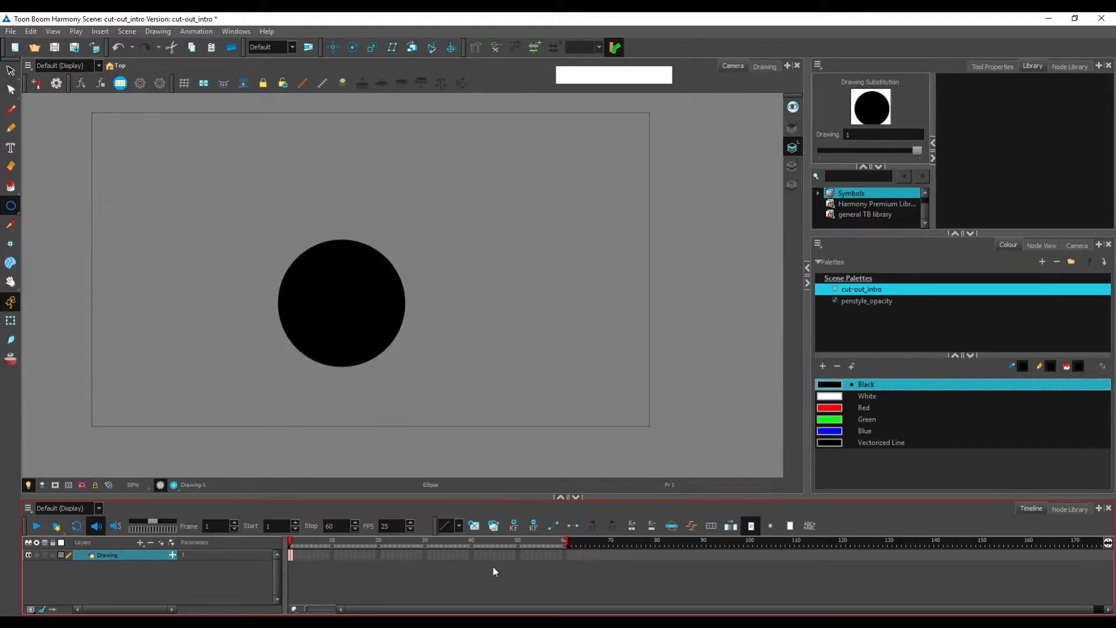
Extend the circle drawing's exposure to frame 60 and return the playhead to frame 1.
click(564, 556)
key(F5)
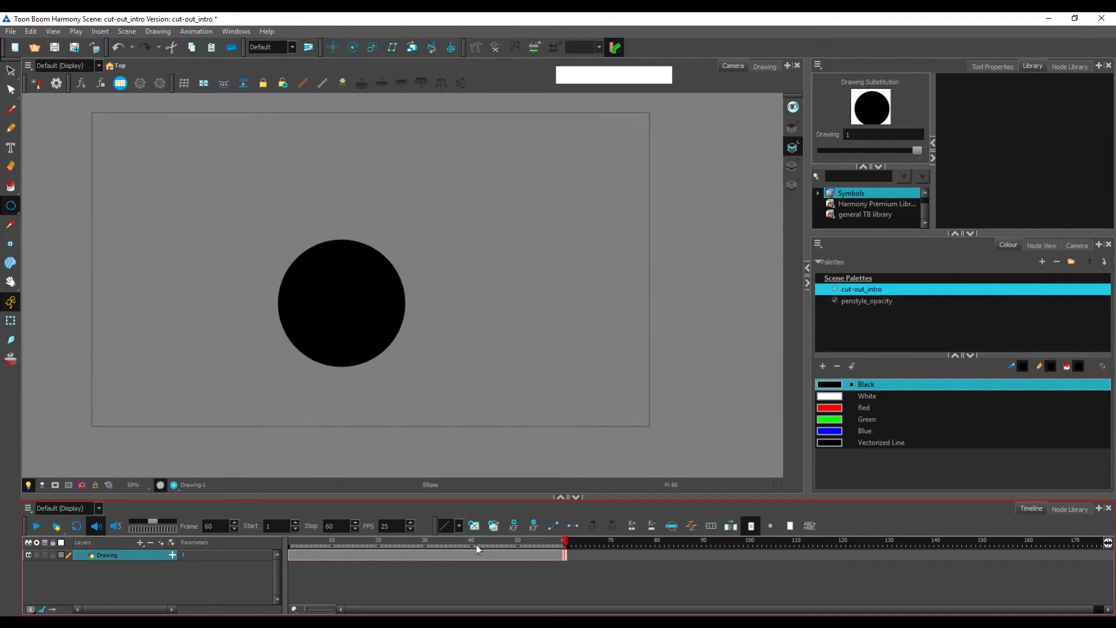
drag(482, 541, 571, 556)
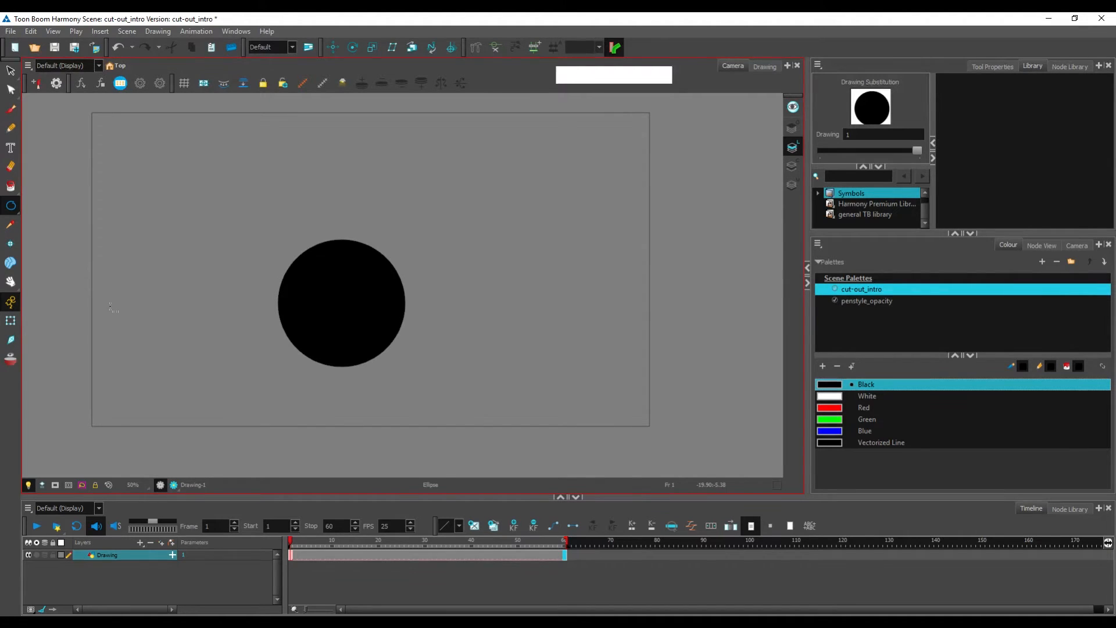
Activate the Transform tool and select the circle on the Drawing layer.
click(10, 320)
click(493, 318)
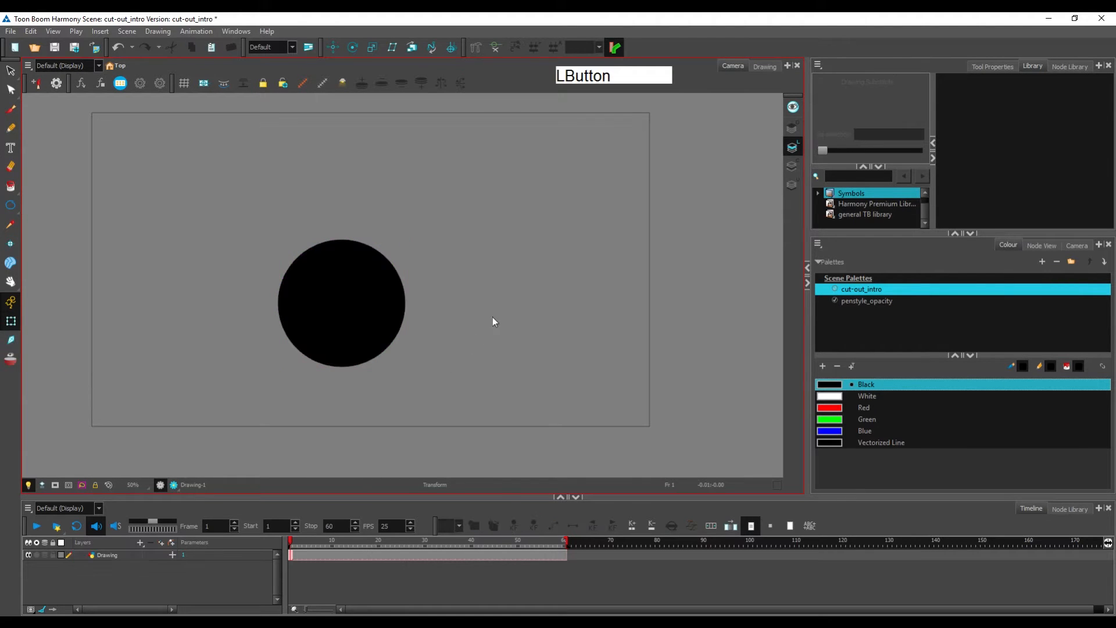
click(118, 553)
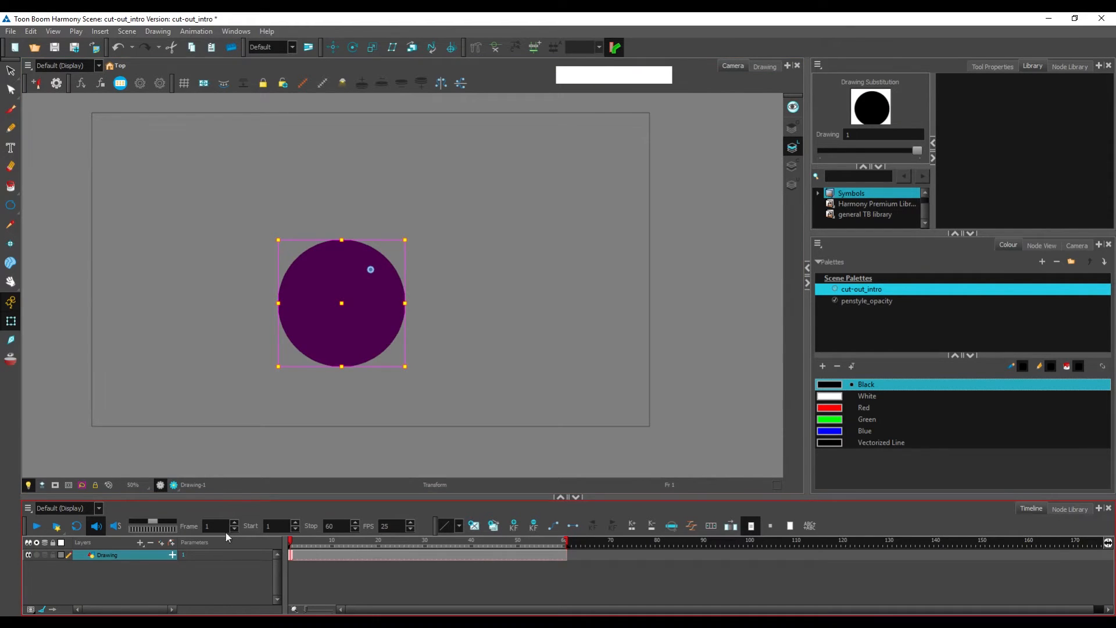
click(447, 384)
click(344, 315)
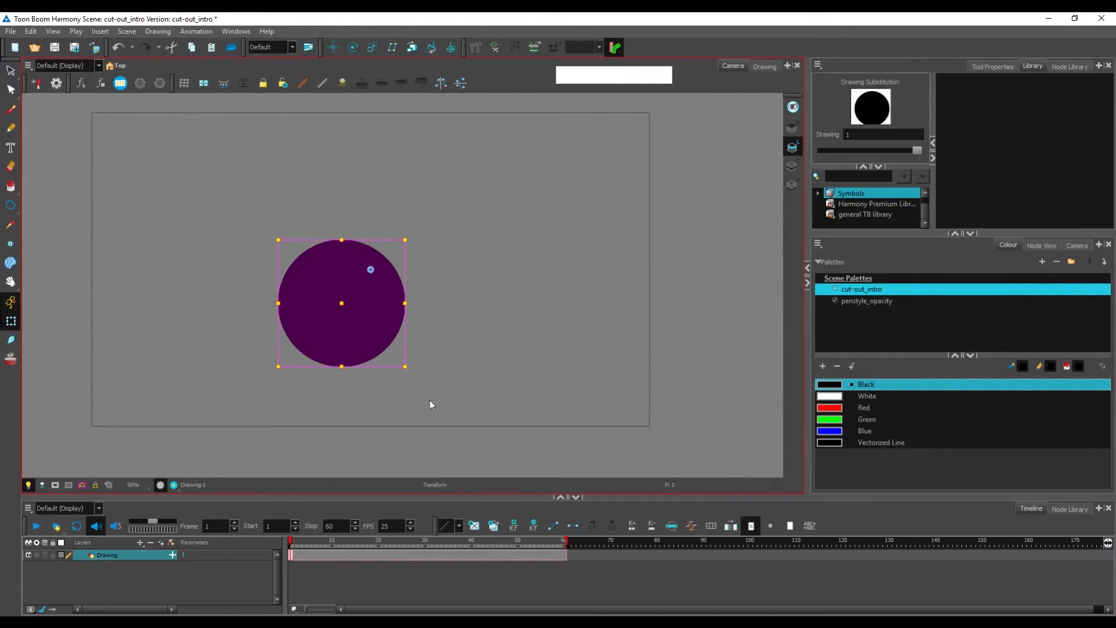
Try skewing the circle horizontally and reshaping it with its bounding box, and undo these changes.
drag(377, 367, 503, 367)
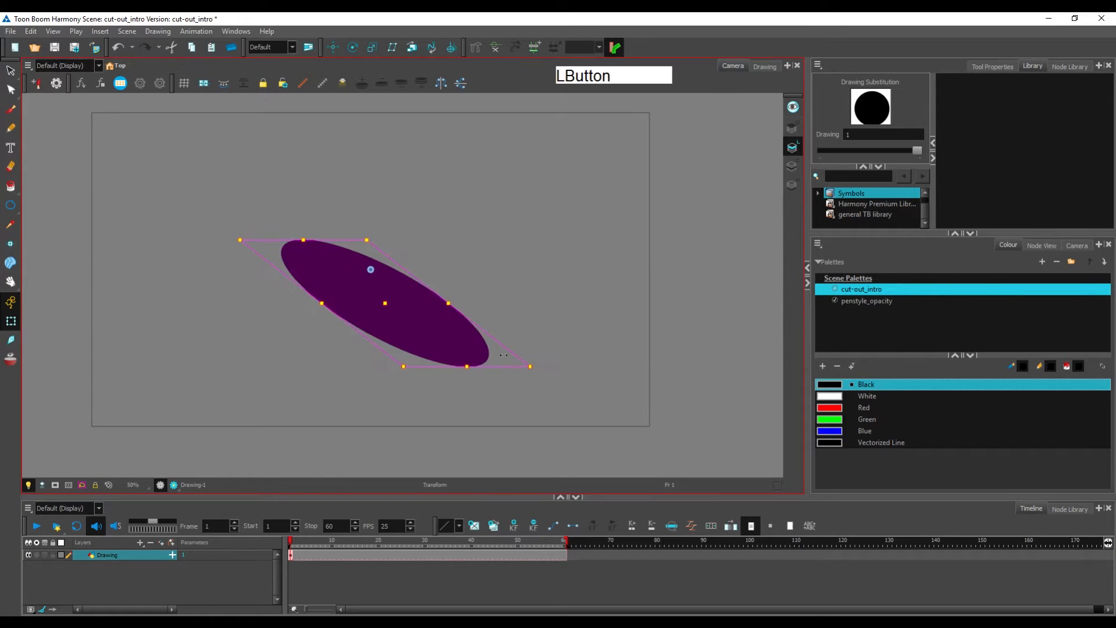
drag(407, 320, 575, 243)
drag(703, 289, 523, 293)
key(ctrl+z)
key(ctrl+z)
key(ctrl+z)
Try scaling the circle from a corner of its bounding box and rotating it around its pivot, undoing each attempt.
click(361, 303)
click(360, 303)
drag(405, 367, 379, 342)
key(ctrl+z)
drag(426, 375, 525, 382)
key(ctrl+z)
Try skewing the circle along its upper edge and moving it up and to the right, undo both, and reselect it.
click(373, 259)
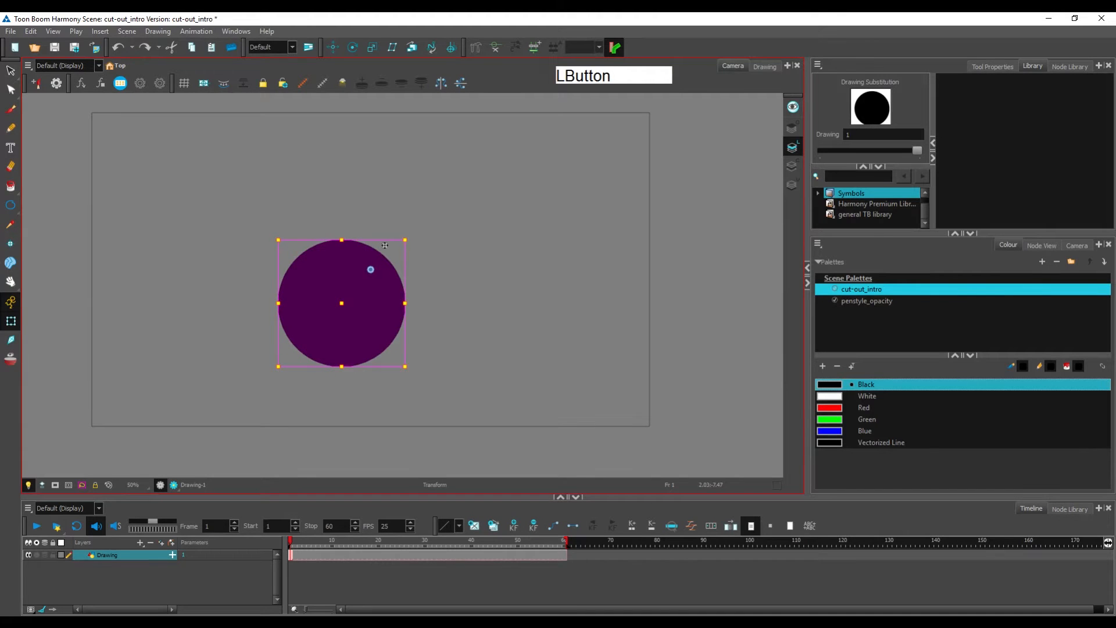
drag(384, 239, 336, 236)
key(ctrl+z)
drag(349, 319, 389, 279)
click(463, 319)
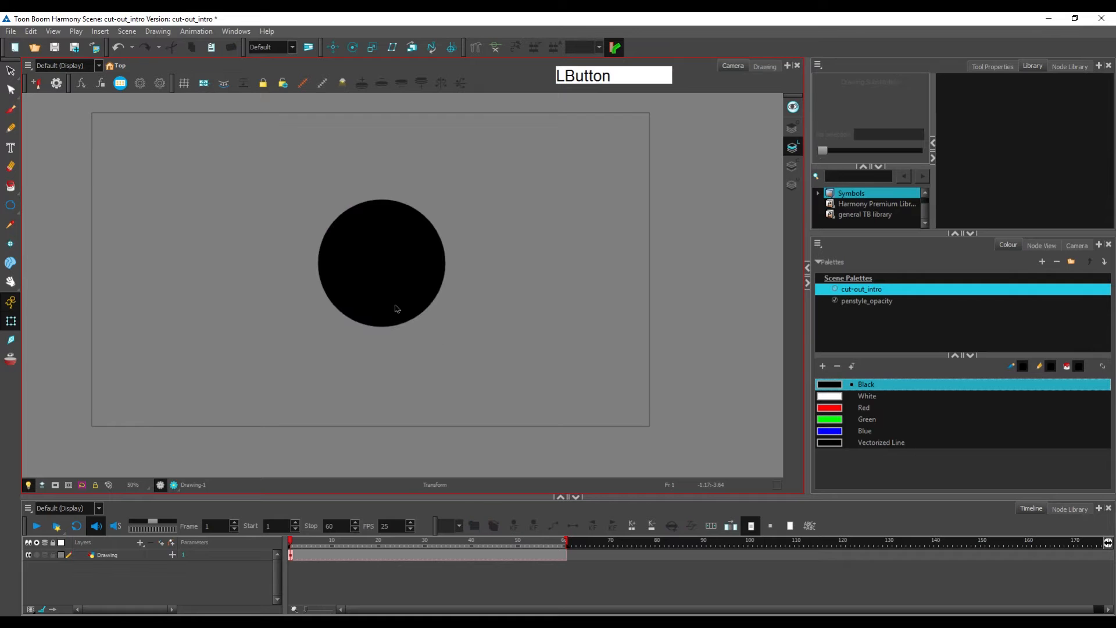
key(ctrl+z)
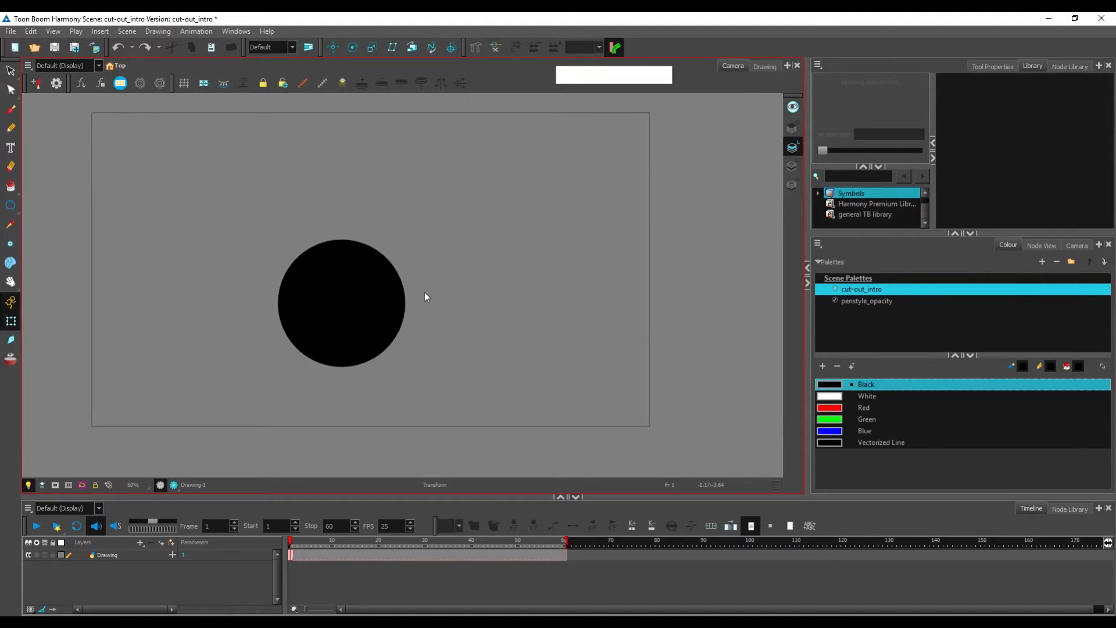
click(335, 329)
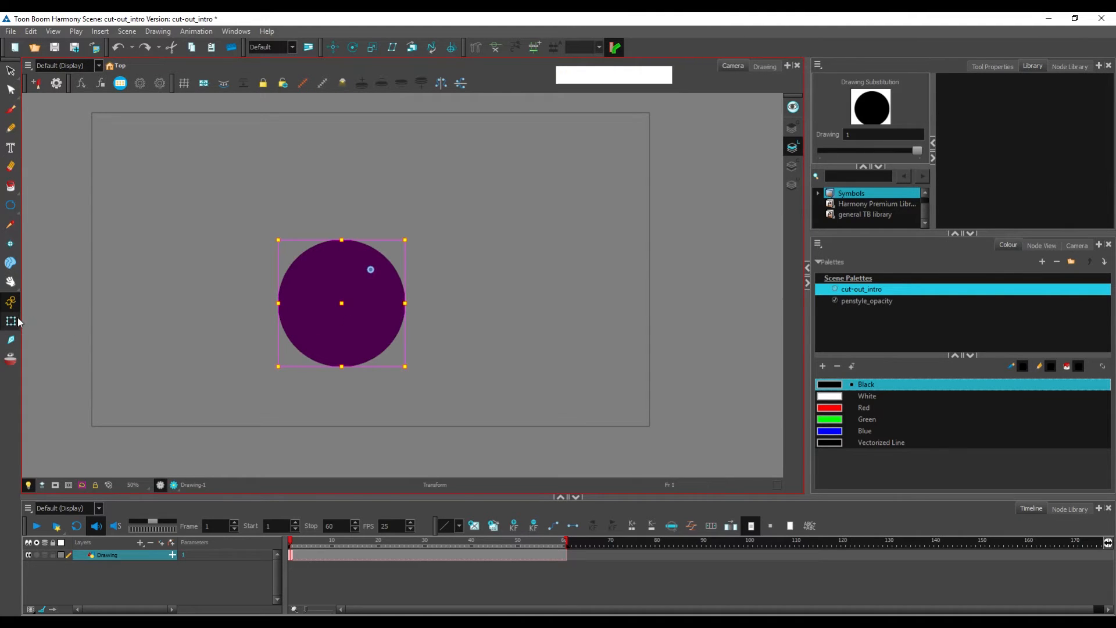
Draw a few small brush strokes beside the circle and move one of them up and to the right with the Select tool.
click(264, 564)
click(11, 109)
mouse_move(434, 282)
mouse_down()
mouse_move(446, 271)
mouse_move(467, 296)
mouse_move(482, 291)
mouse_up()
drag(483, 327, 500, 305)
click(11, 70)
click(456, 285)
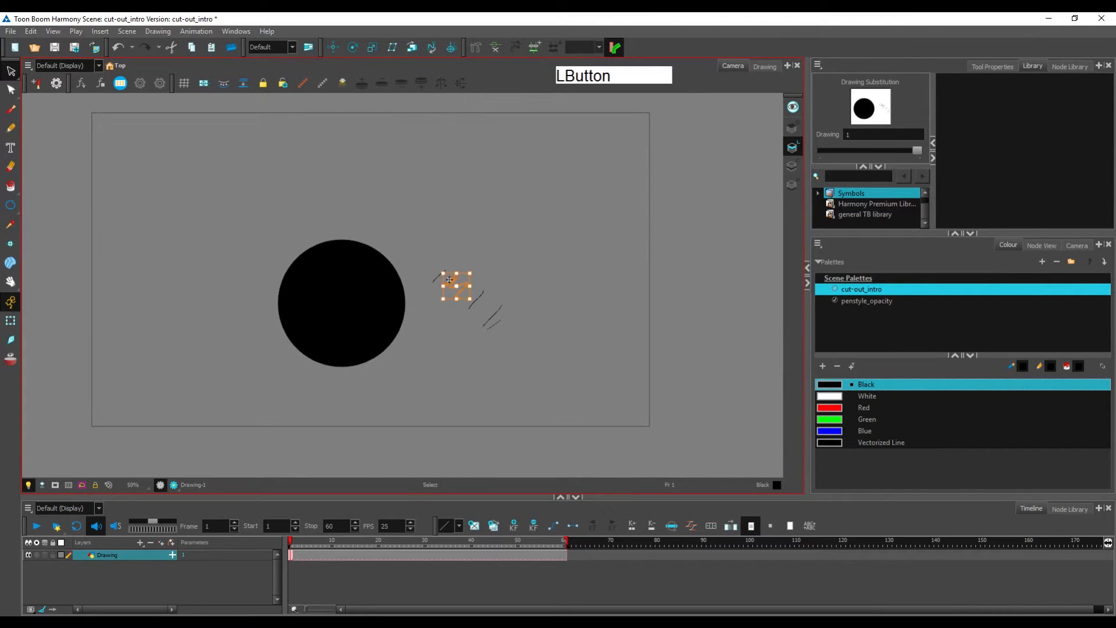
drag(456, 285, 489, 259)
click(394, 418)
Try selecting the individual brush strokes with the Transform tool.
click(10, 321)
click(592, 286)
click(496, 284)
click(491, 274)
click(482, 305)
click(469, 338)
click(492, 323)
click(517, 312)
click(478, 298)
click(532, 297)
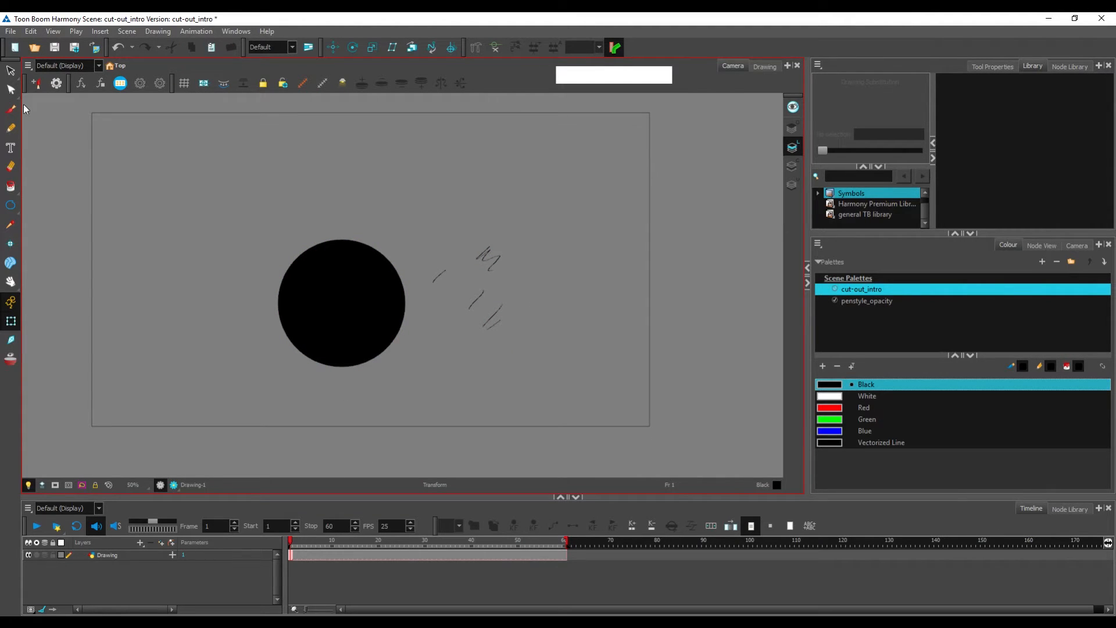
Select all the brush strokes beside the circle with the Select tool and delete them.
click(10, 70)
mouse_move(474, 207)
mouse_down()
mouse_move(482, 375)
mouse_move(498, 402)
mouse_up()
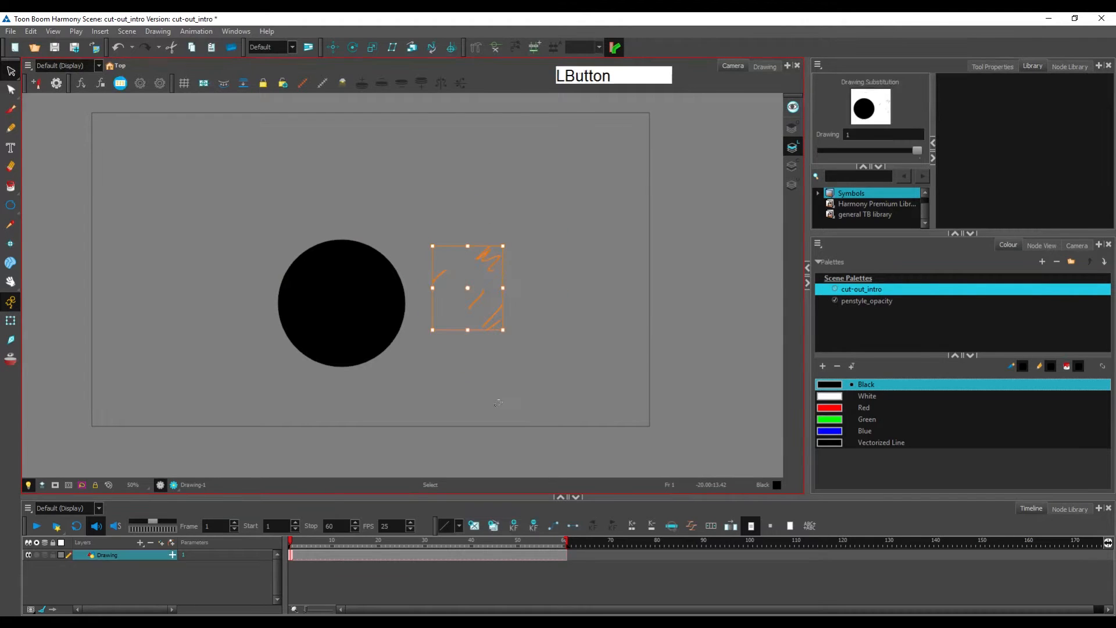
key(Delete)
Rotate the circle about 41 degrees clockwise around its off-centre pivot with the Transform tool.
click(11, 320)
click(503, 282)
click(350, 353)
key(space)
drag(430, 363, 451, 361)
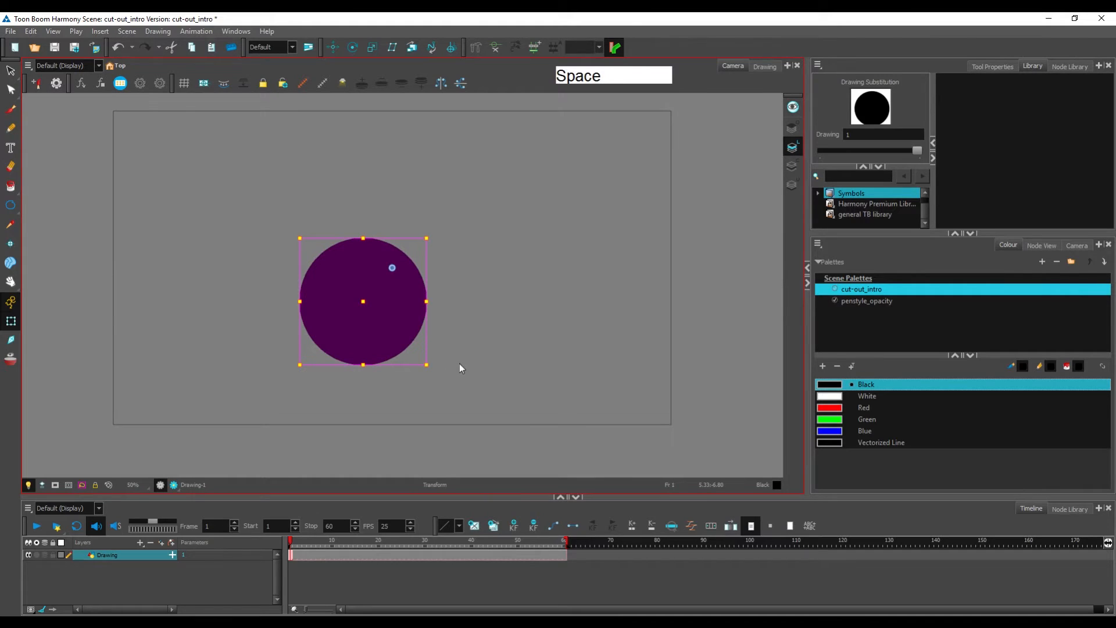
drag(431, 374, 355, 362)
mouse_move(450, 276)
mouse_down()
mouse_move(464, 309)
mouse_move(373, 211)
mouse_move(463, 281)
mouse_move(392, 200)
mouse_up()
click(466, 307)
key(ctrl+z)
click(361, 292)
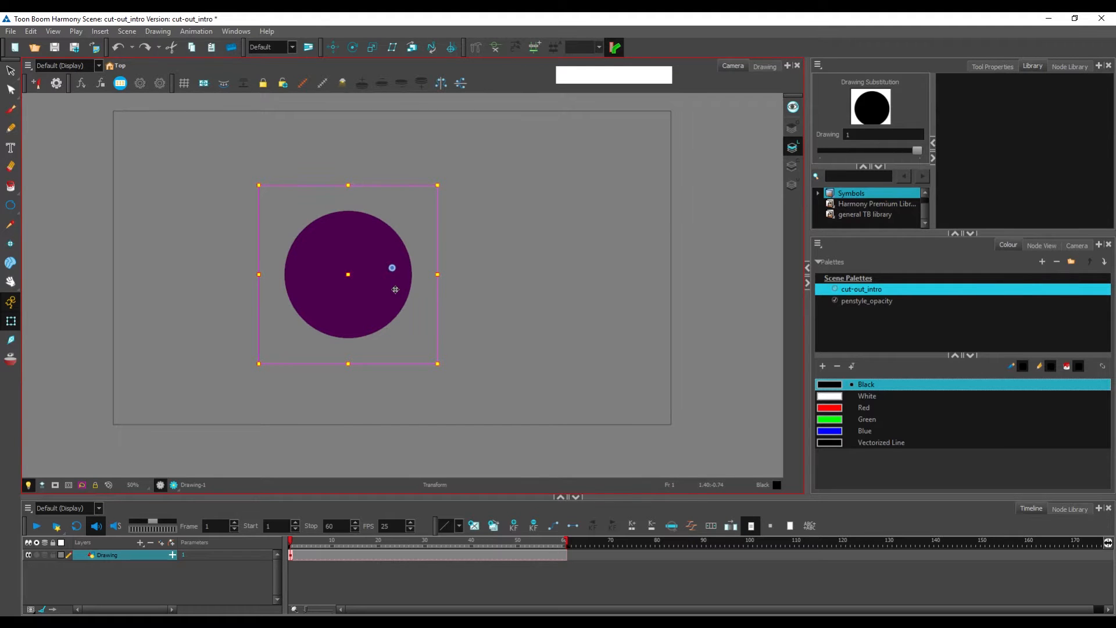
key(space)
drag(361, 303, 424, 308)
click(498, 306)
click(374, 324)
key(ctrl+z)
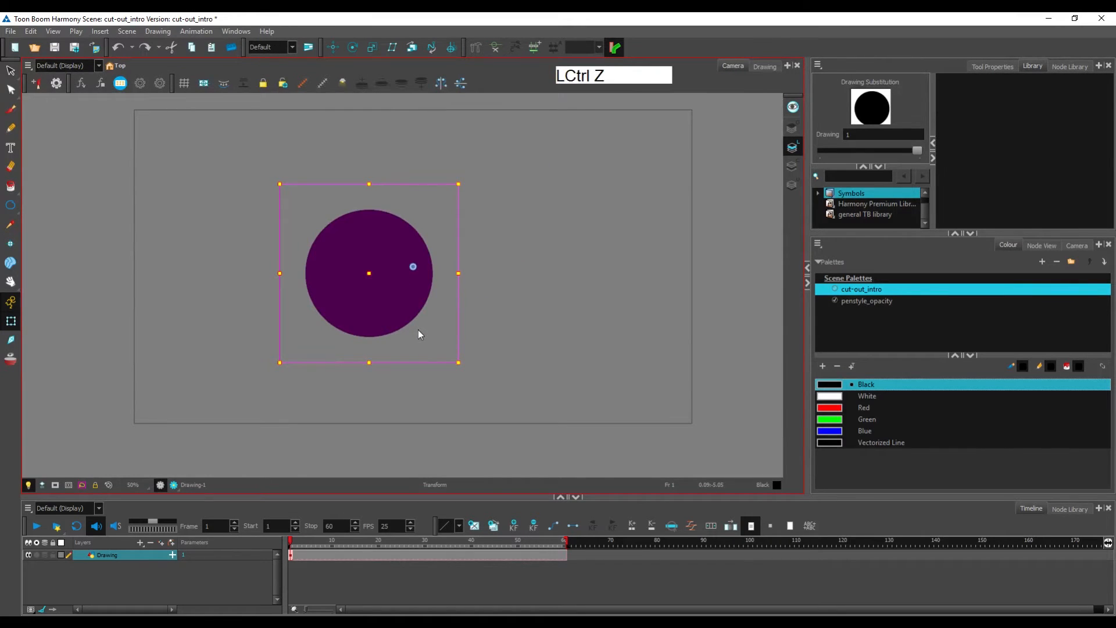
key(space)
drag(412, 282, 432, 287)
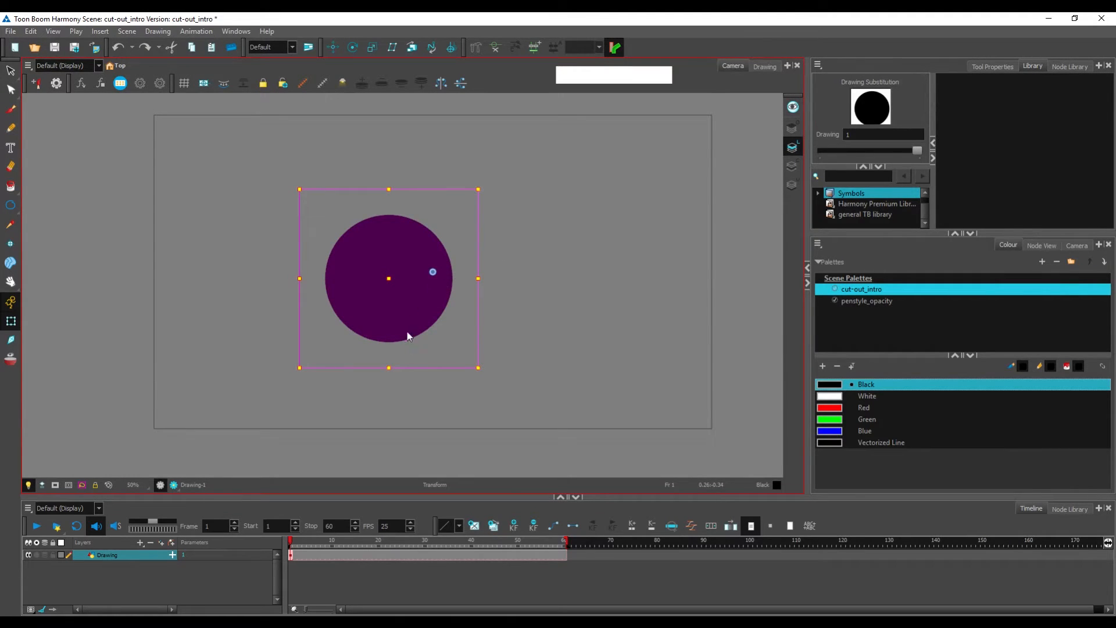
Try rotating the circle around a temporary pivot at its centre, undo the rotation, and reselect the circle.
click(433, 271)
mouse_move(484, 379)
mouse_down()
mouse_move(424, 426)
mouse_move(479, 201)
mouse_move(495, 256)
mouse_up()
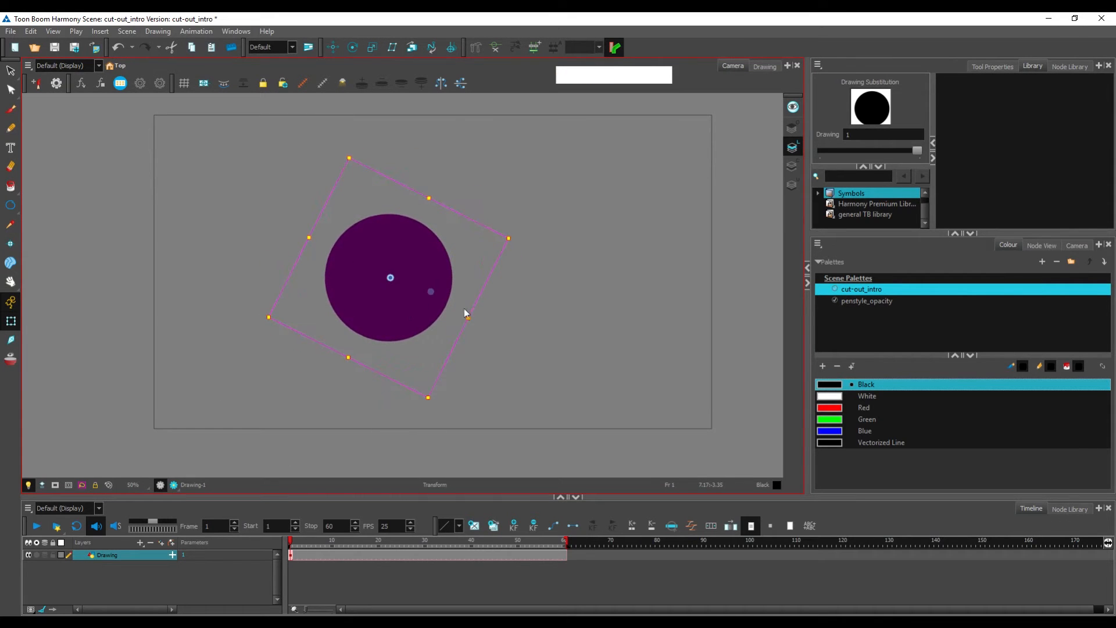
key(ctrl+z)
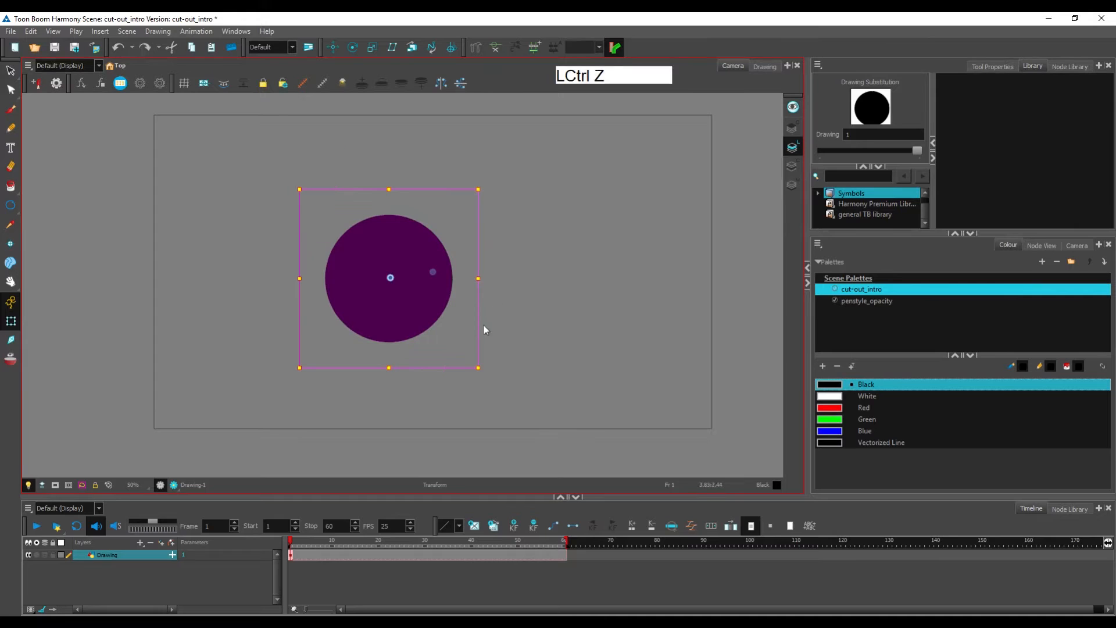
click(567, 287)
click(379, 332)
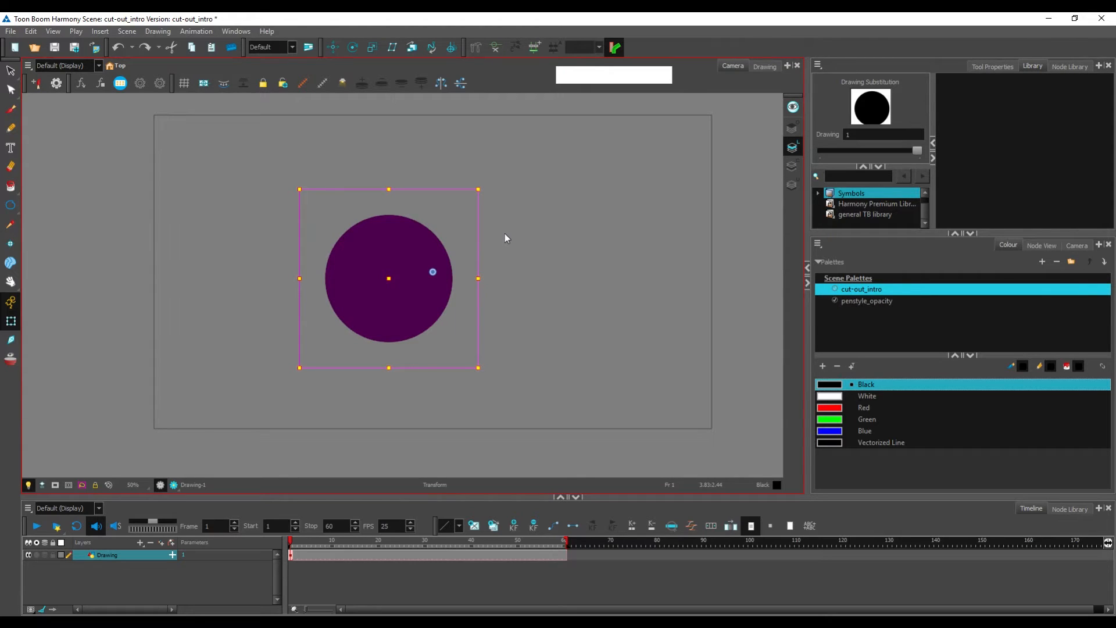
Move the circle's permanent pivot to its centre with the Rotate tool and reselect the circle with the Transform tool.
click(351, 50)
drag(432, 275, 369, 276)
key(ctrl+space)
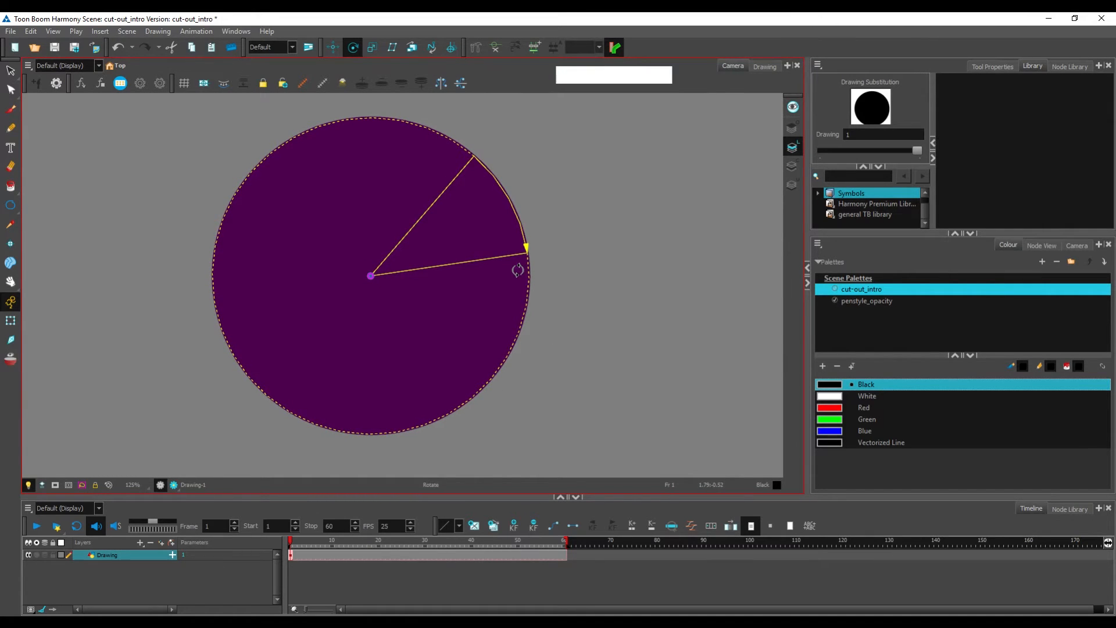
click(10, 323)
click(180, 372)
drag(620, 272, 546, 279)
click(463, 343)
Try transforming the circle from its corner and moving it to the right, undoing each change.
drag(535, 393, 491, 353)
key(ctrl+z)
click(608, 323)
scroll(602, 320, down, 1)
drag(409, 331, 511, 331)
key(ctrl+z)
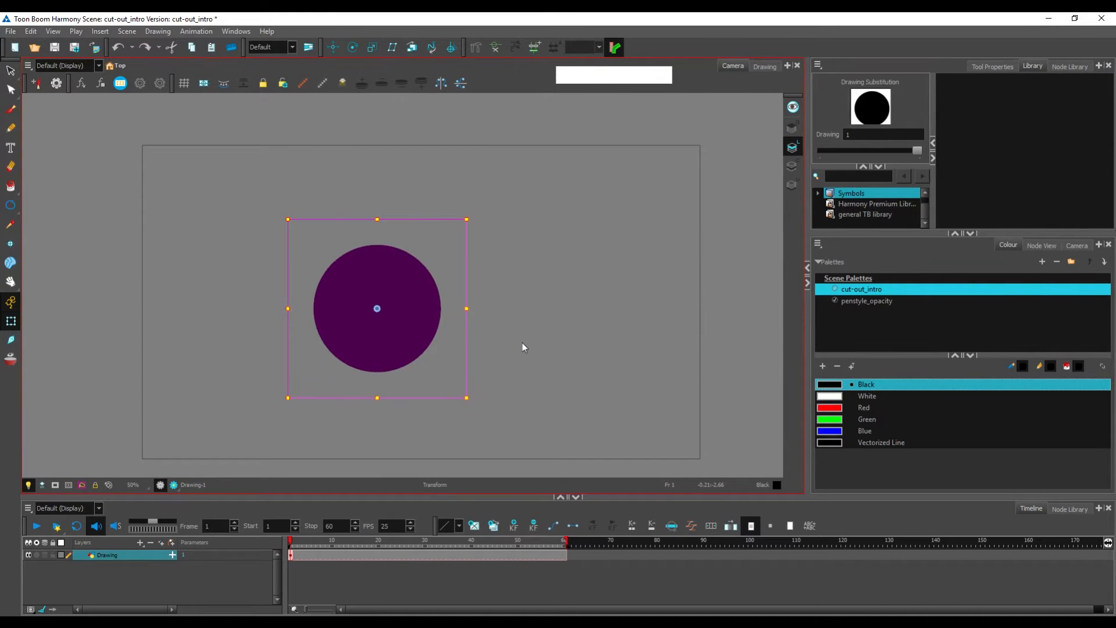
click(353, 48)
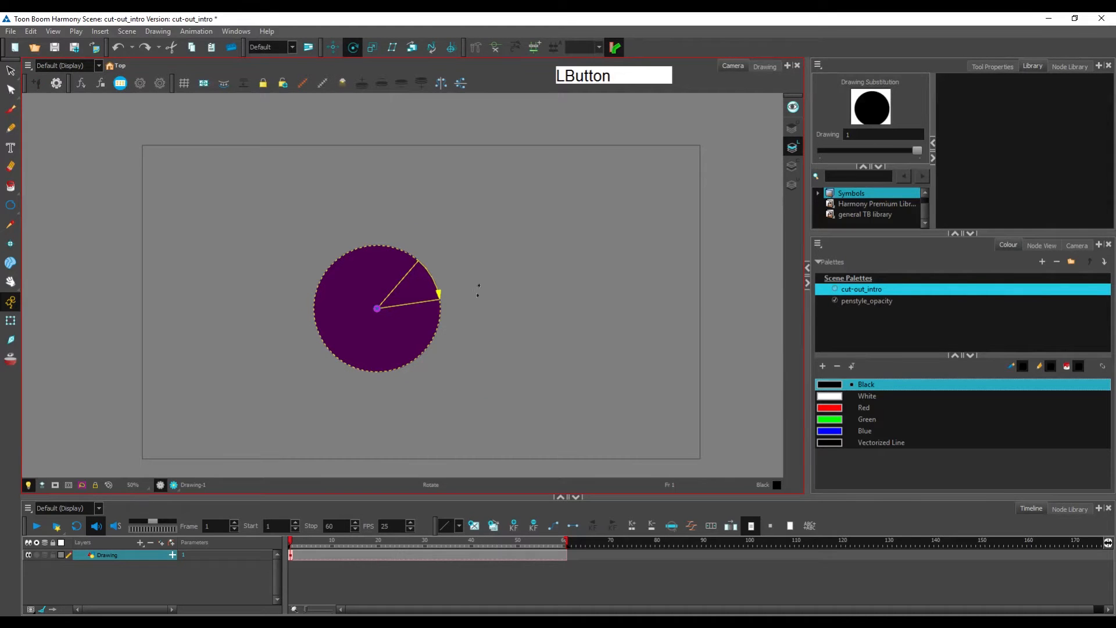
click(11, 320)
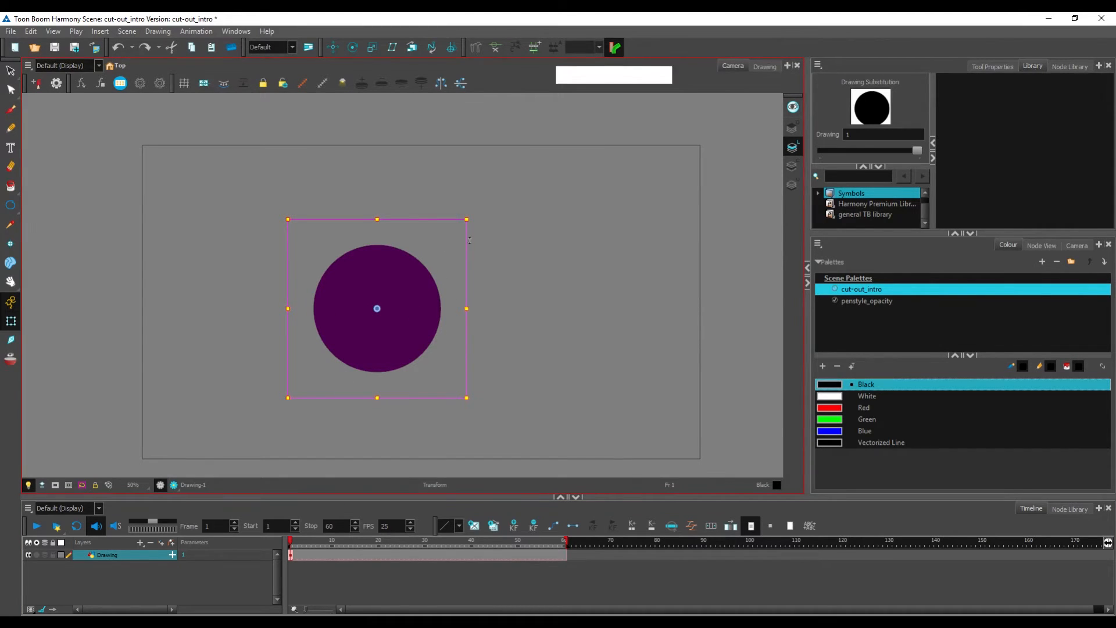
click(292, 555)
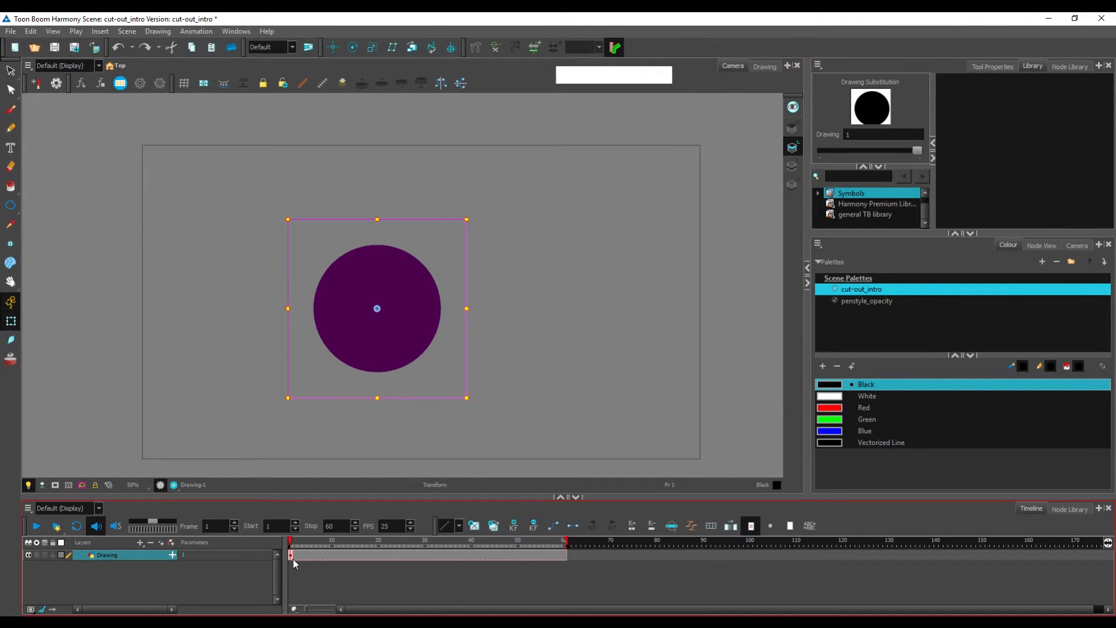
drag(489, 392, 460, 373)
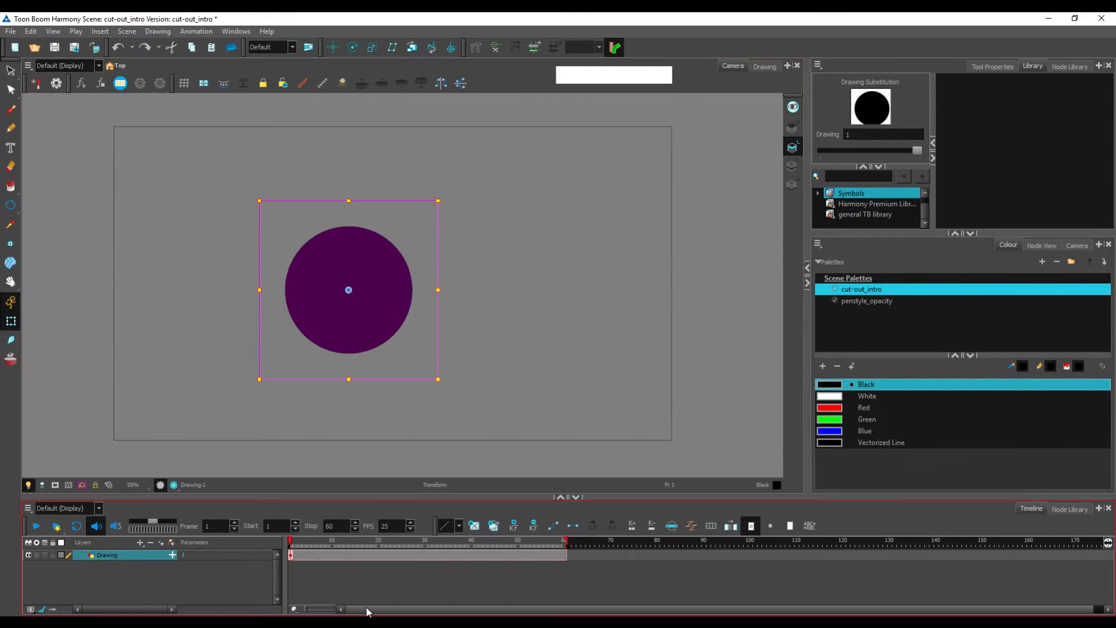
Expand the Drawing layer's parameters, examine the position and rotation keyframes at frame 1, and collapse them again.
click(172, 555)
drag(338, 499, 337, 387)
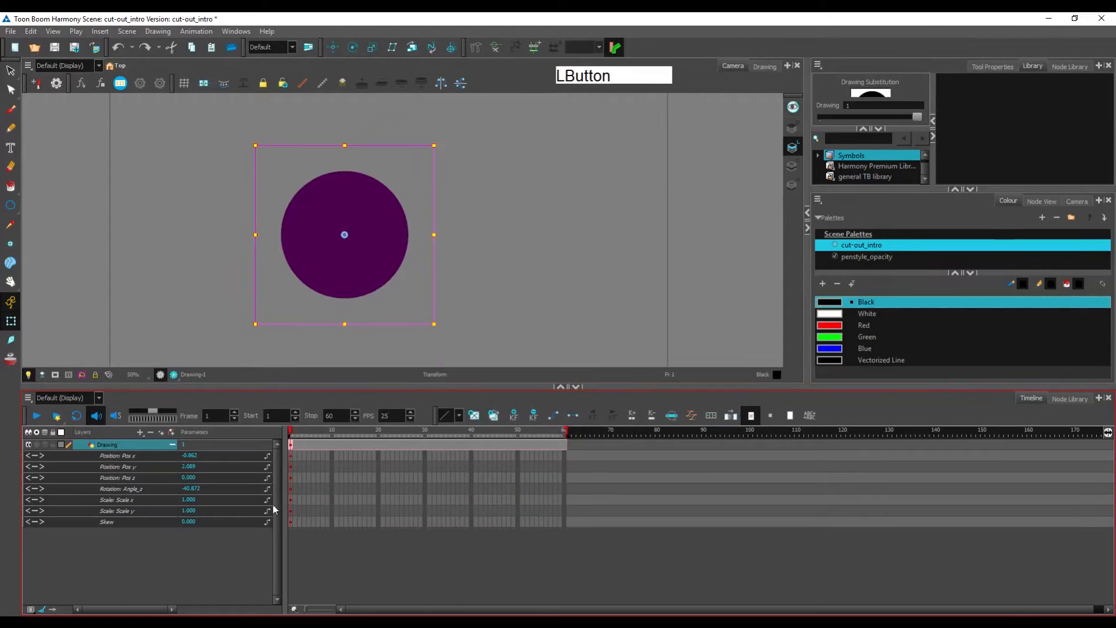
click(290, 466)
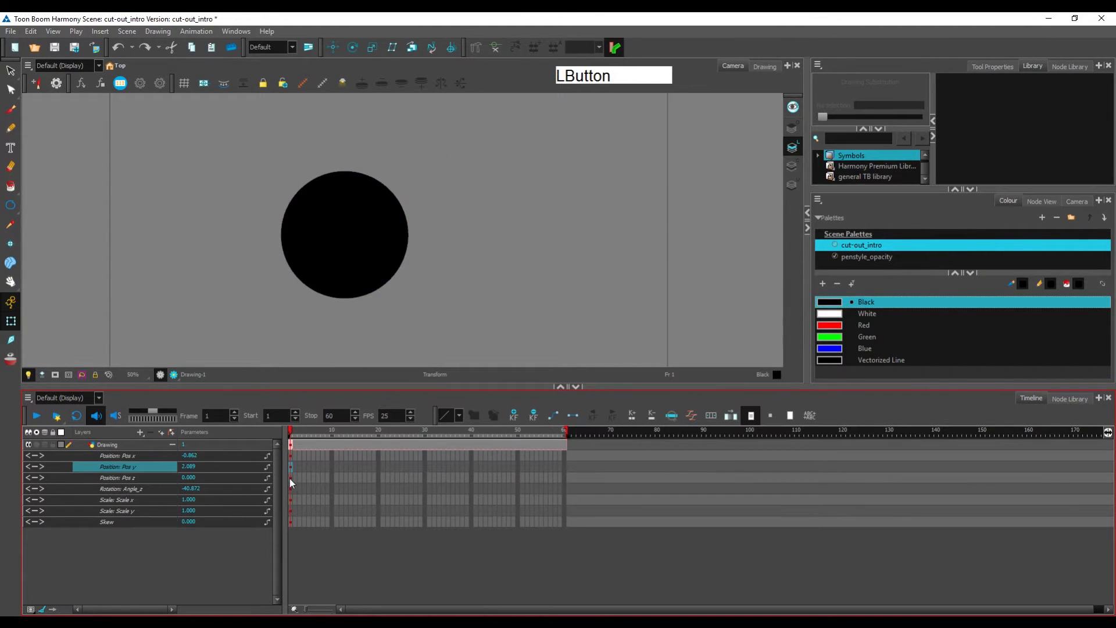
click(290, 479)
click(289, 493)
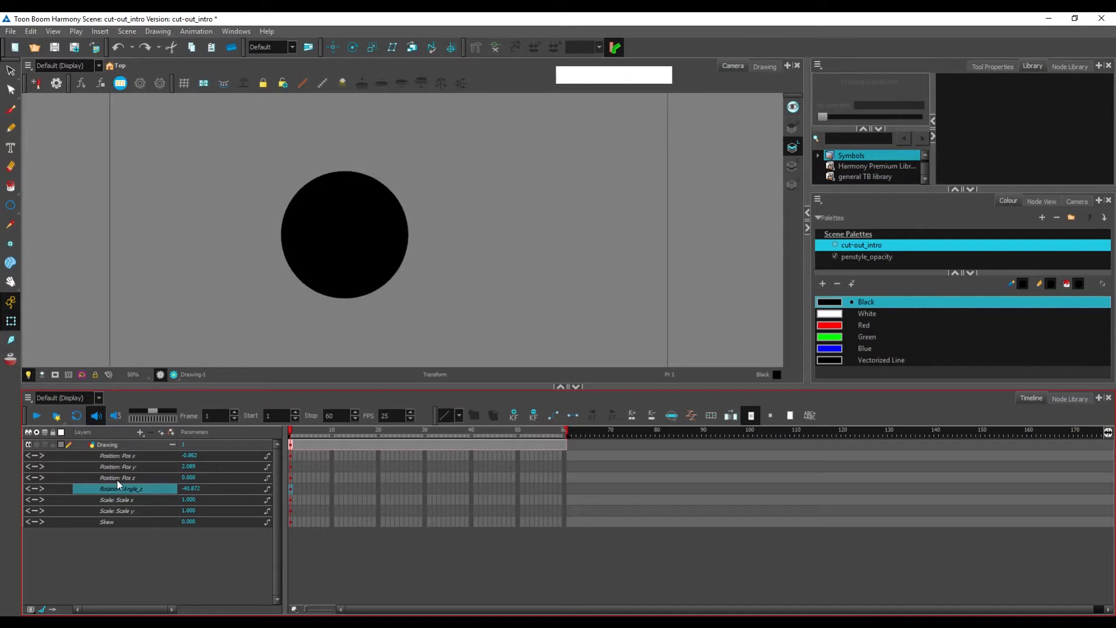
click(172, 444)
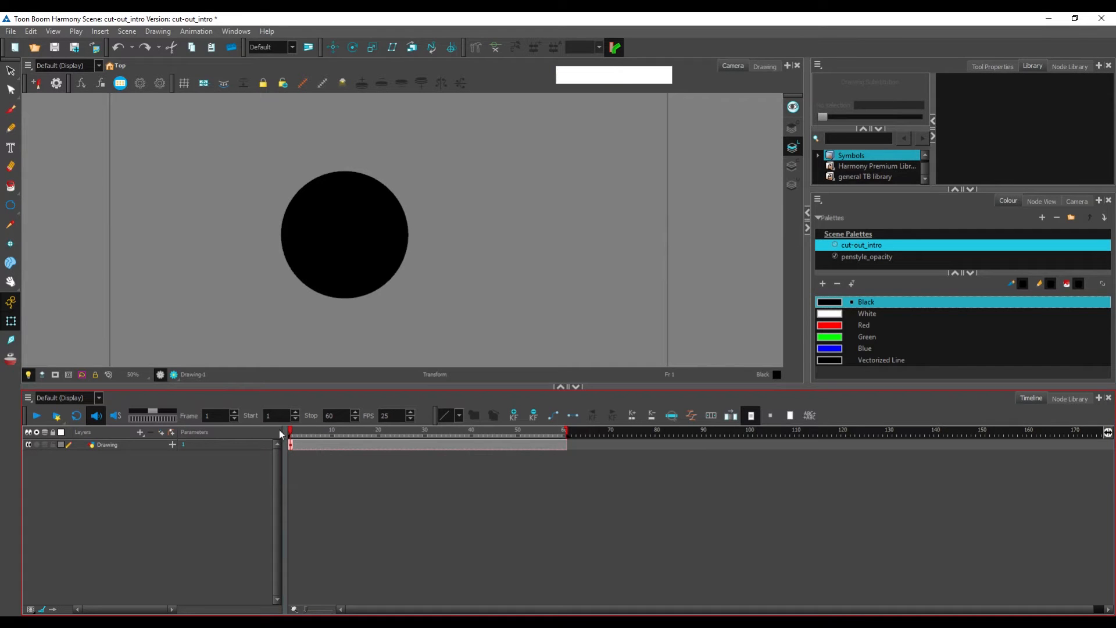
drag(298, 389, 295, 477)
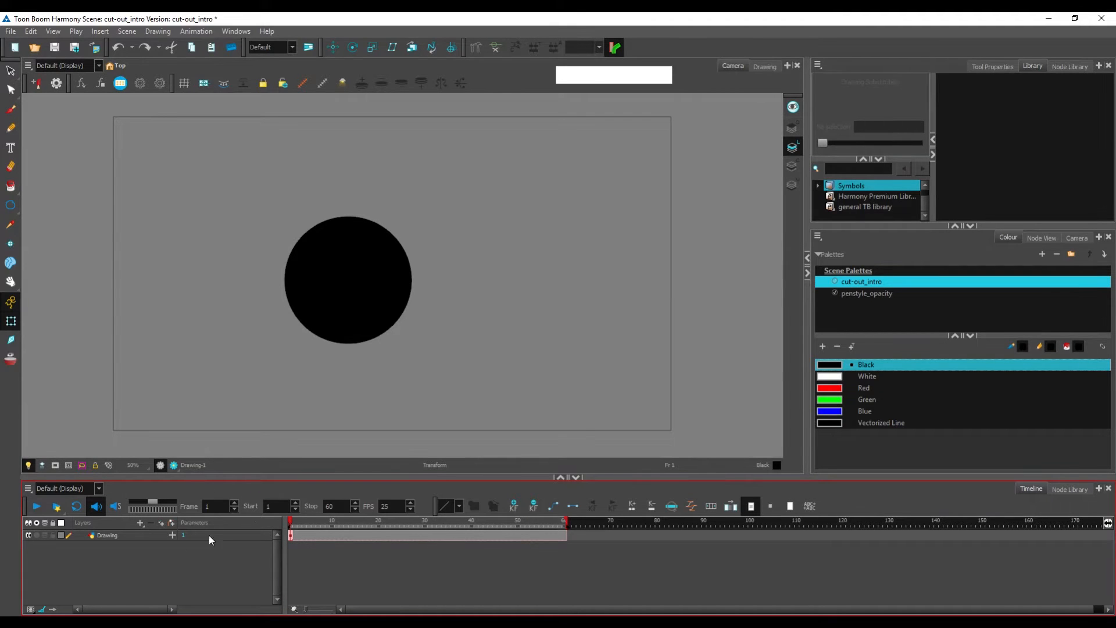
Move the circle at frame 1 down and left to about X -2.73, Y 0.18 and expand the Drawing layer's parameters.
drag(349, 319, 319, 346)
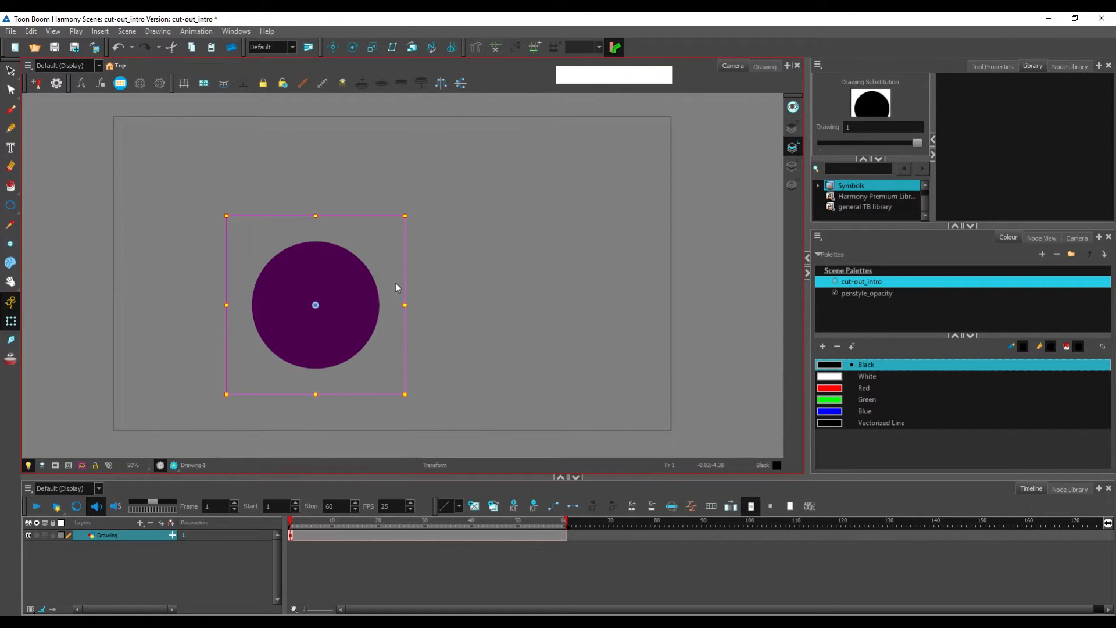
click(171, 550)
click(172, 534)
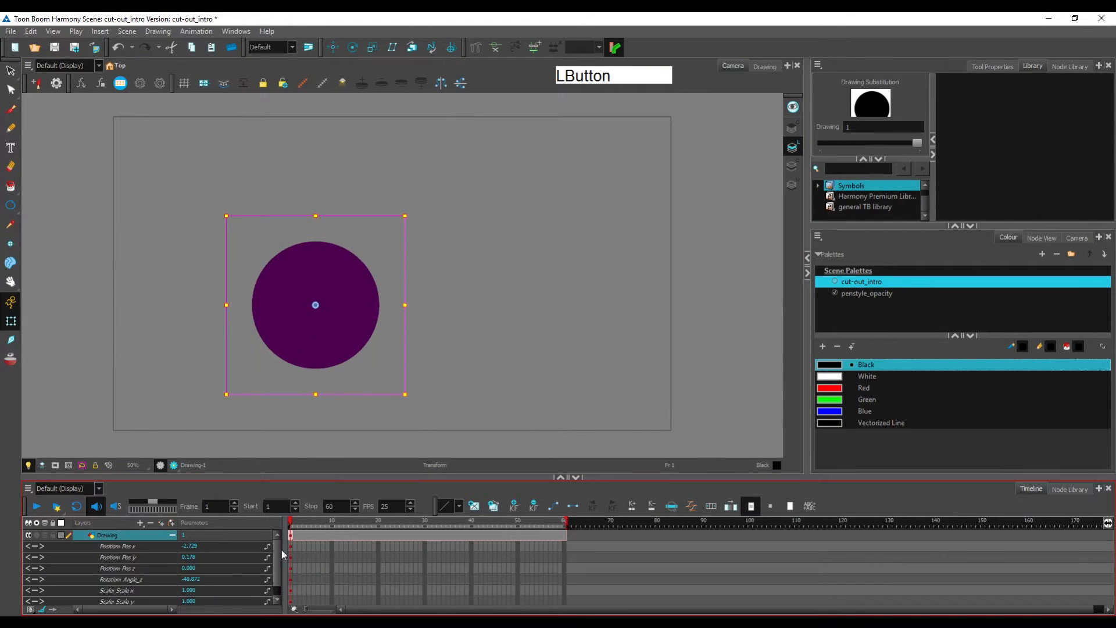
scroll(194, 539, down, 1)
drag(229, 476, 229, 440)
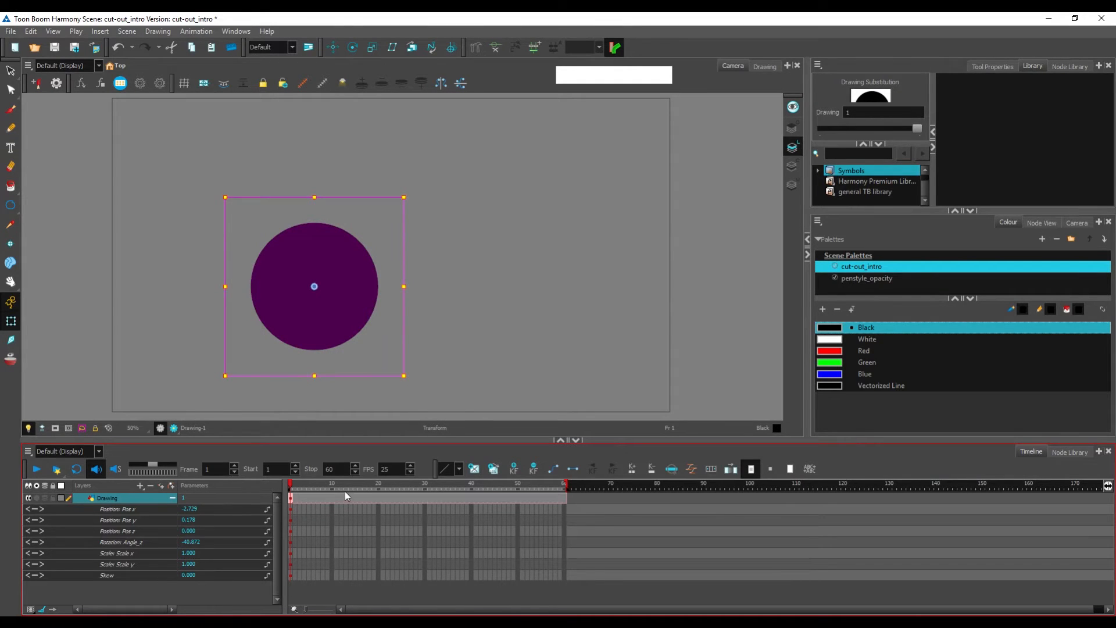
At frame 60, move the circle up and right to about X 10.94, Y 6.58, rotate it to about -88°, enlarge it and skew it about 47°.
drag(305, 480, 569, 500)
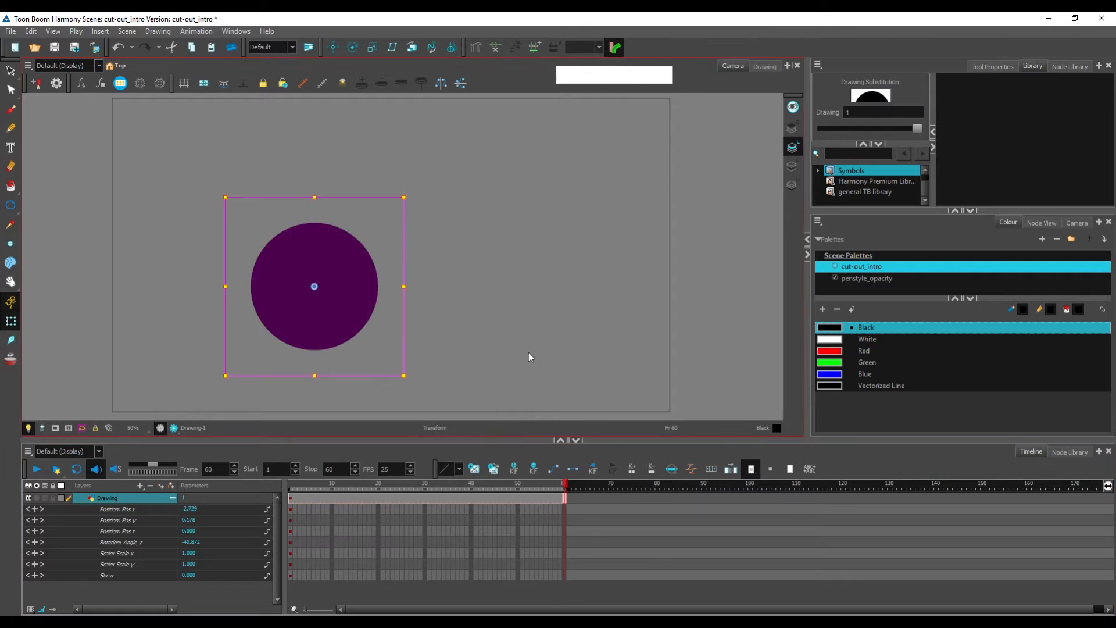
key(space)
drag(529, 352, 512, 348)
mouse_move(312, 302)
mouse_down()
mouse_move(435, 251)
mouse_move(569, 243)
mouse_up()
drag(623, 298, 517, 353)
key(space)
drag(597, 313, 549, 369)
drag(548, 207, 566, 295)
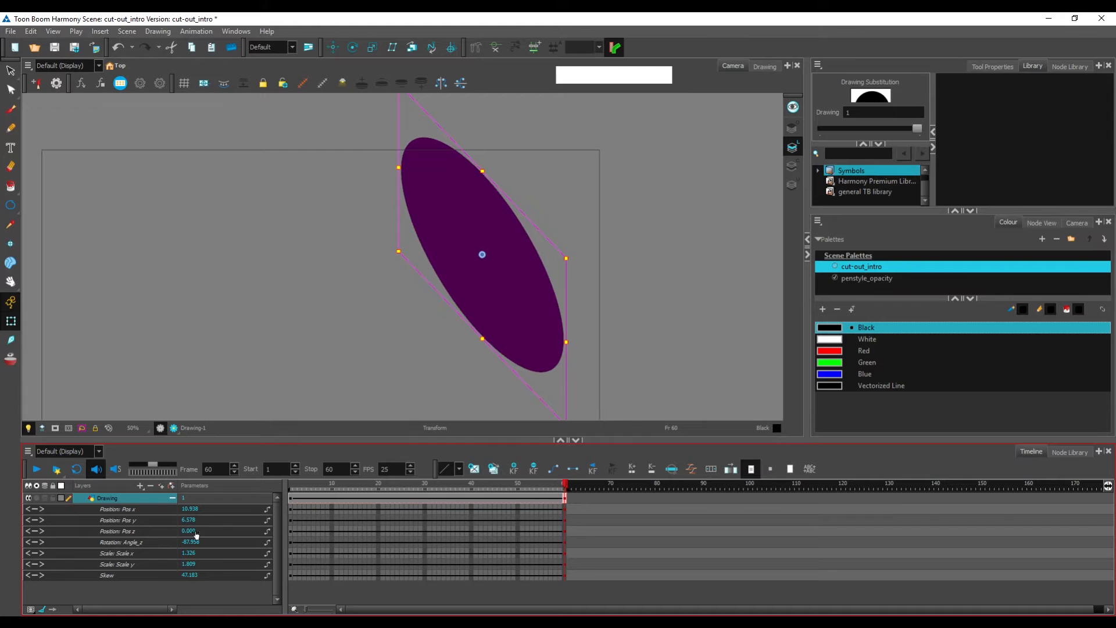
Compare the Drawing layer's position, rotation, scale and skew values at frames 1 and 60 and collapse its parameters.
click(290, 484)
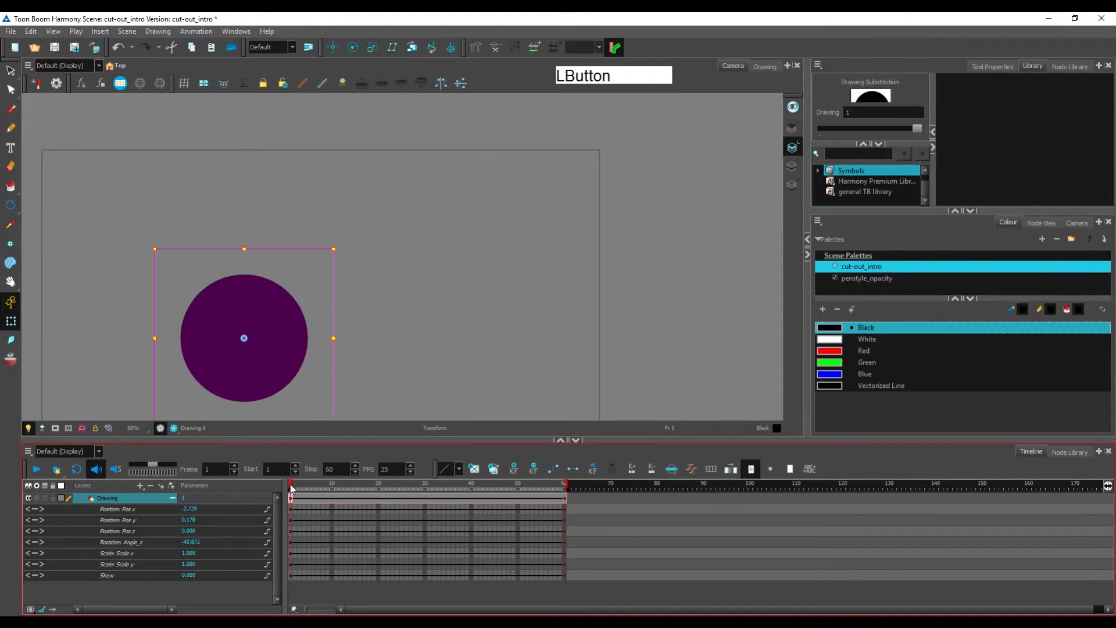
click(565, 487)
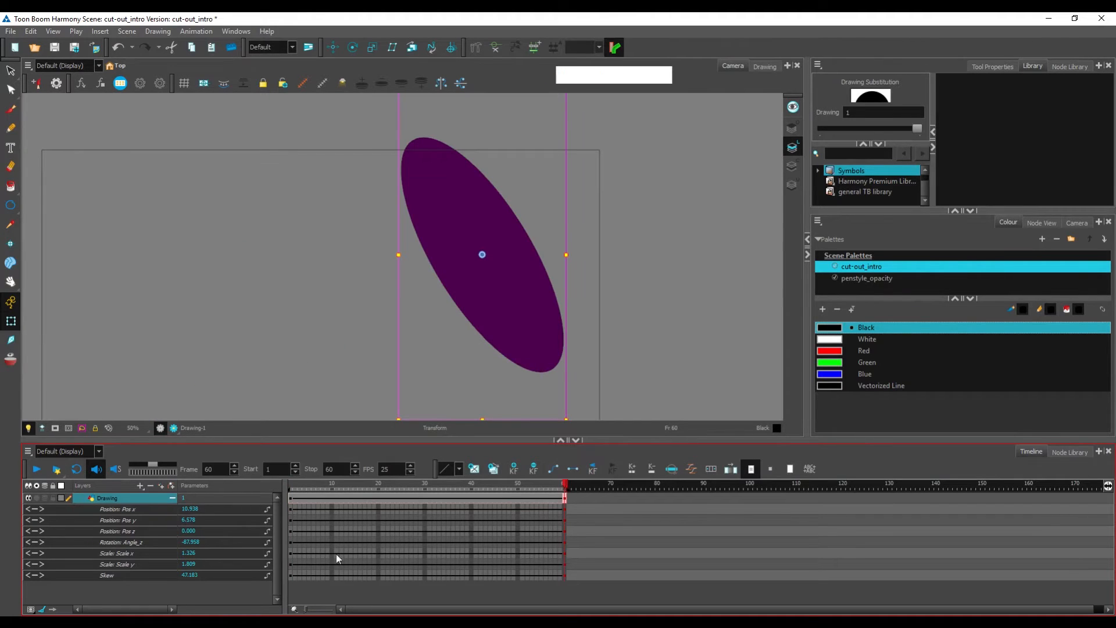
click(292, 495)
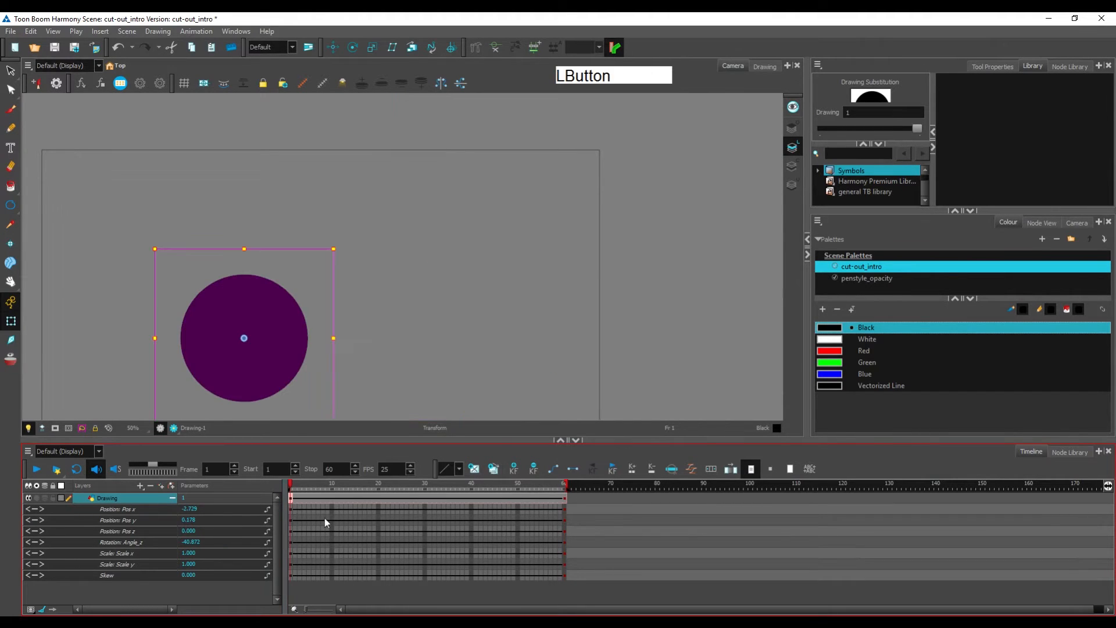
click(172, 498)
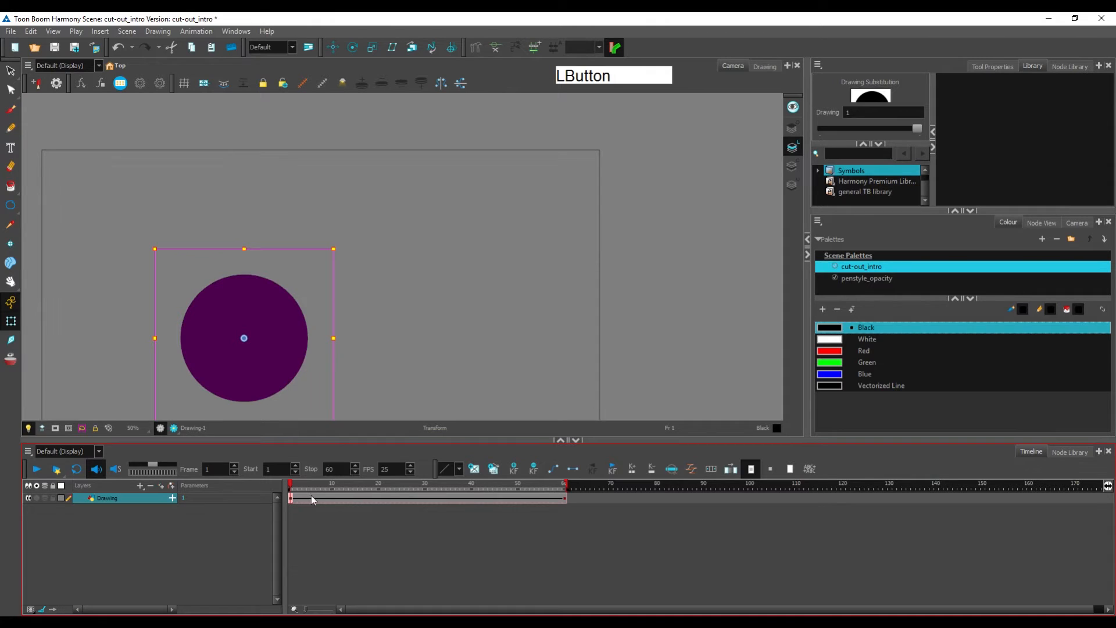
Check the circle's poses at frames 1 and 60 and play the animation between them.
drag(422, 368, 449, 323)
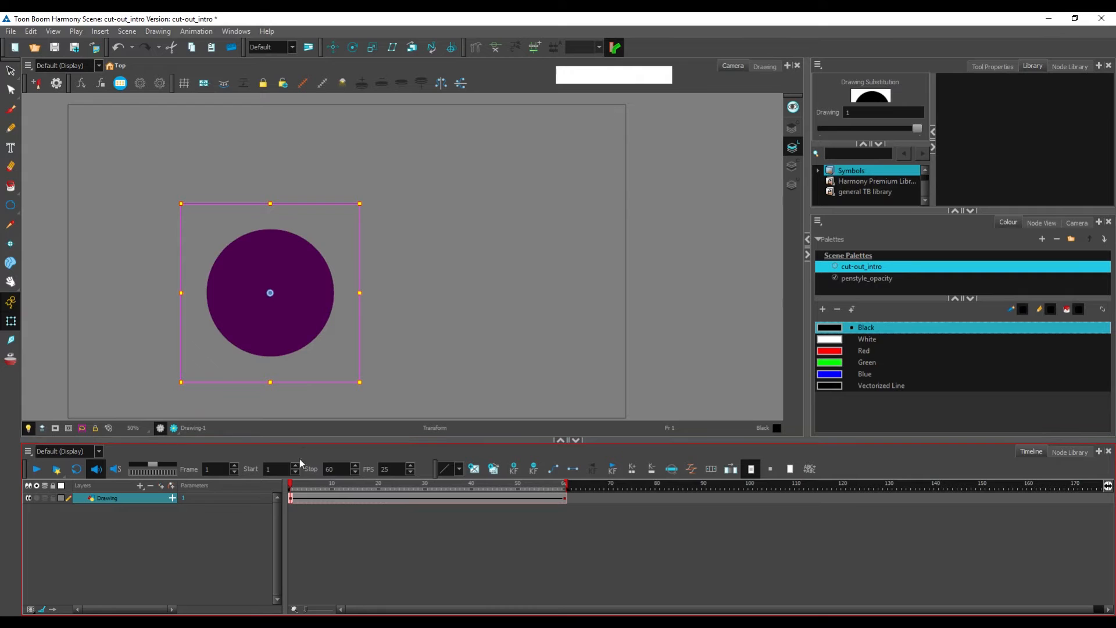
click(289, 498)
click(565, 498)
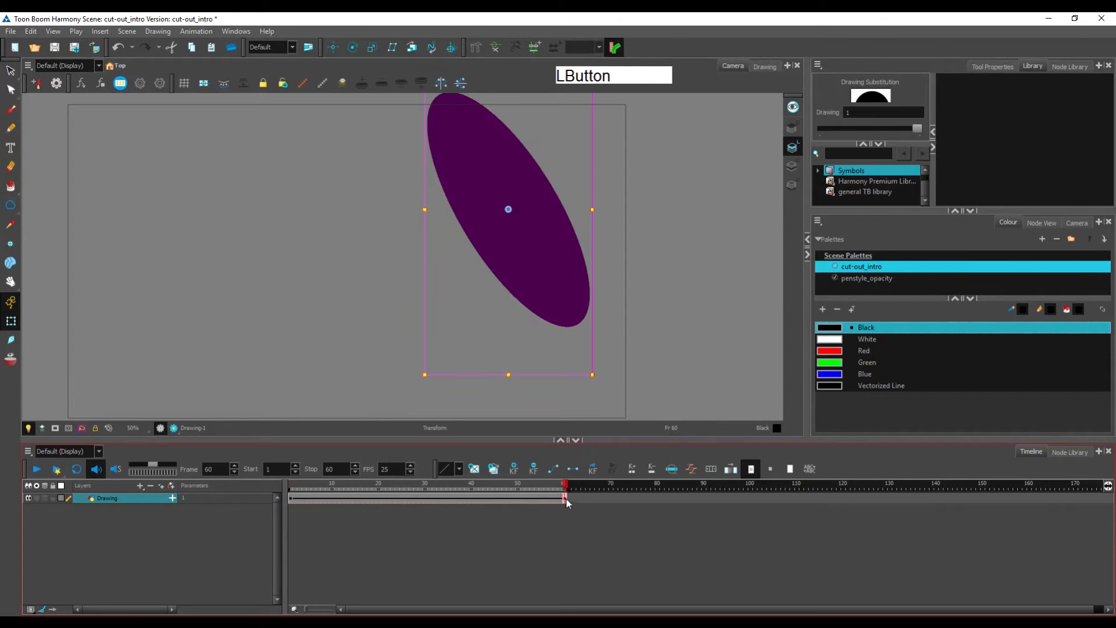
click(290, 499)
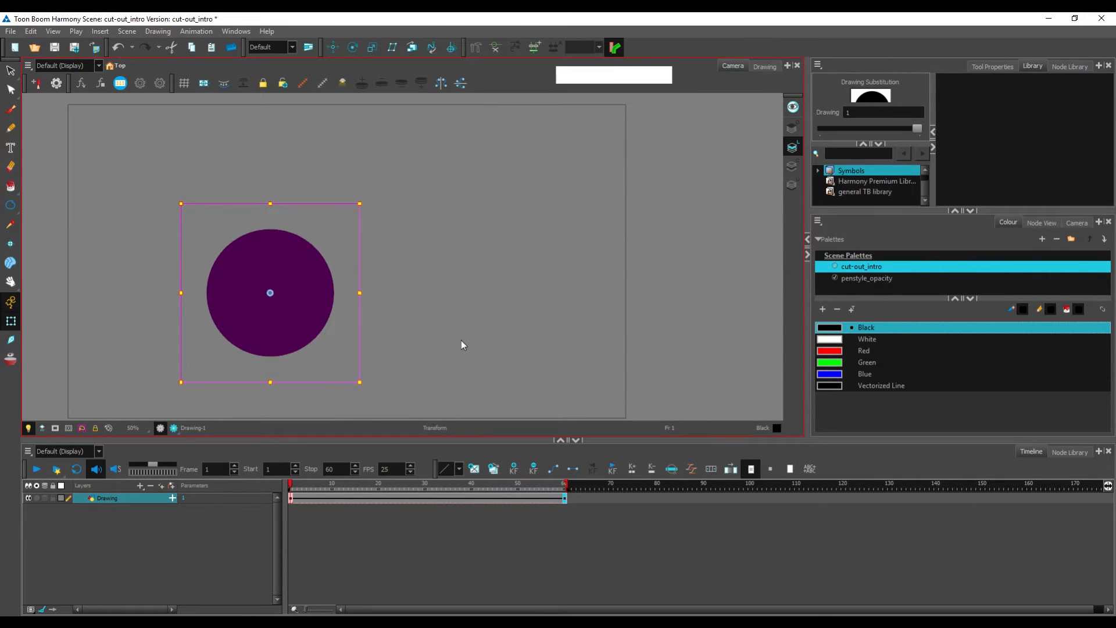
key(KP_Enter)
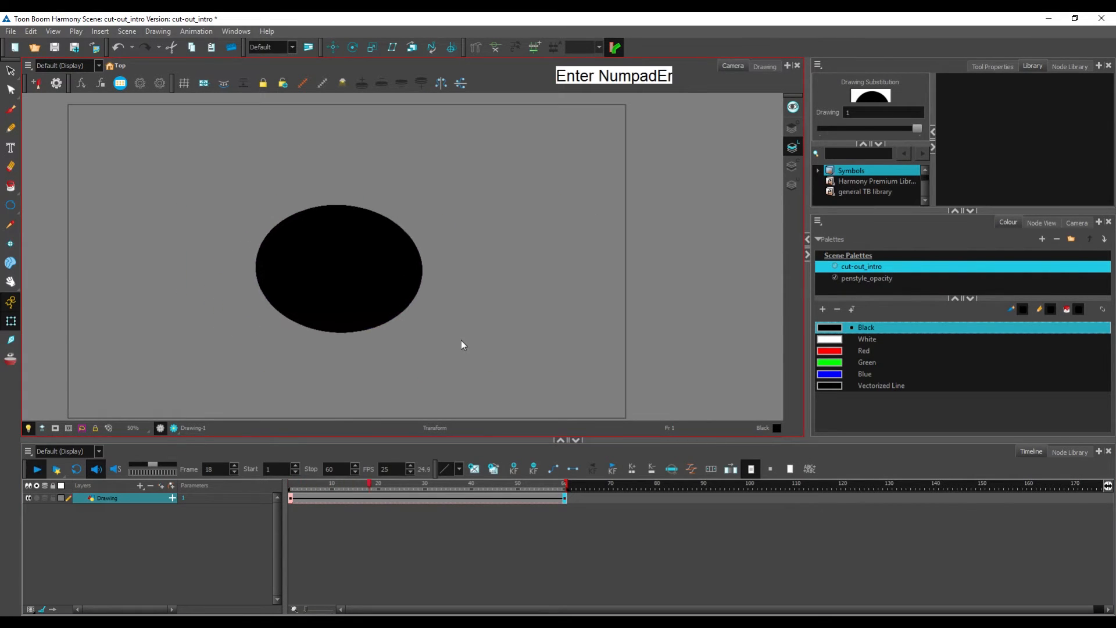
click(293, 484)
key(KP_Enter)
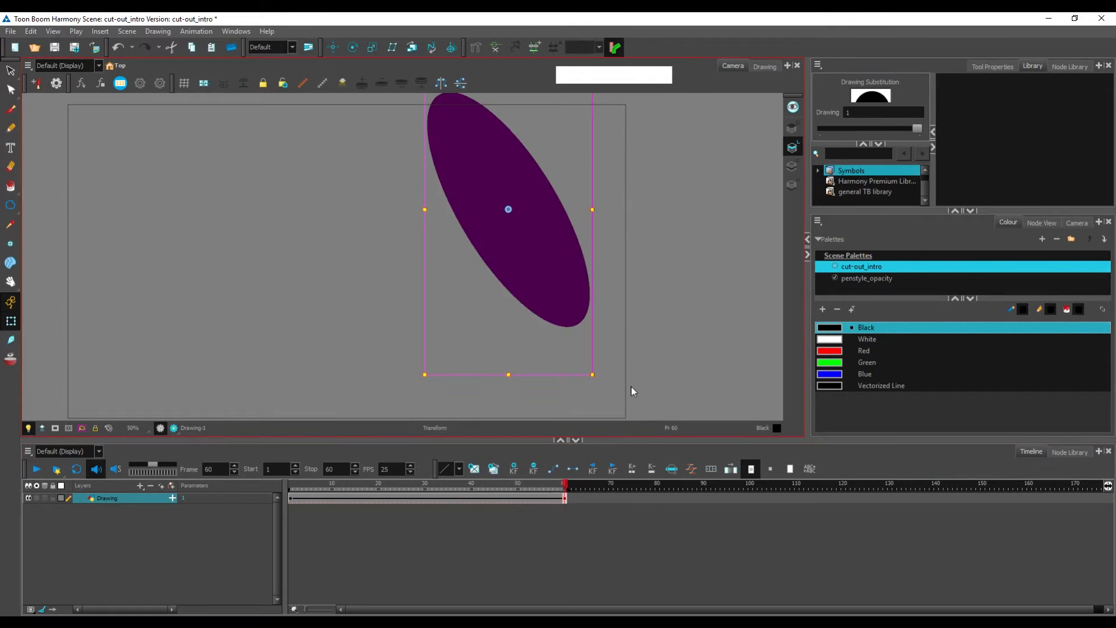
key(KP_Enter)
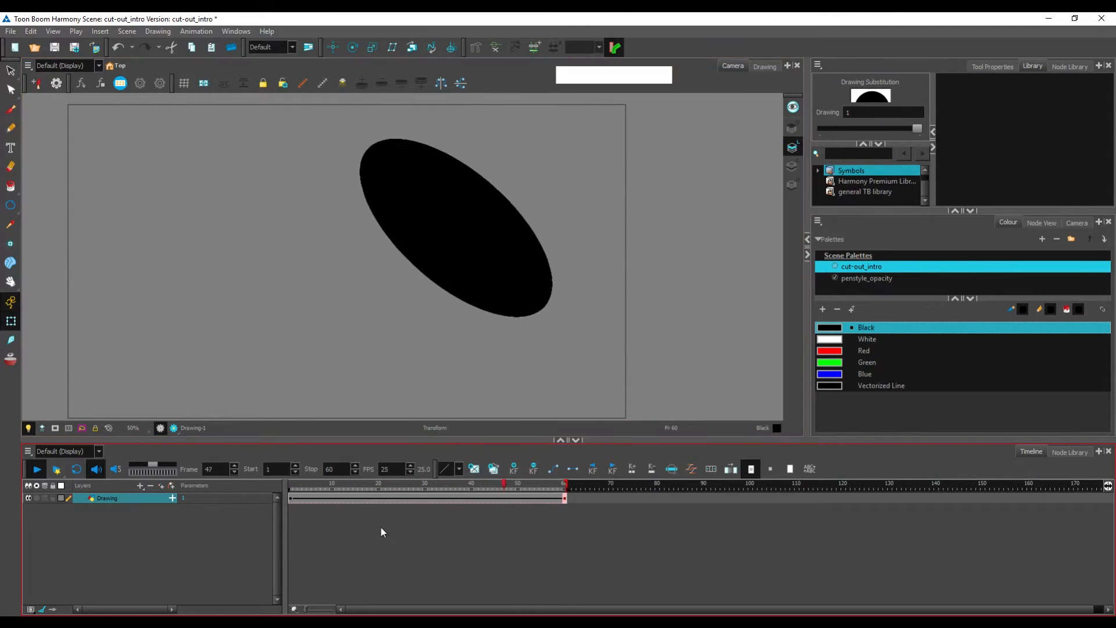
Expand the Drawing layer's parameters at frame 22, examine the interpolated values back to frame 1 and collapse them.
click(284, 495)
click(387, 497)
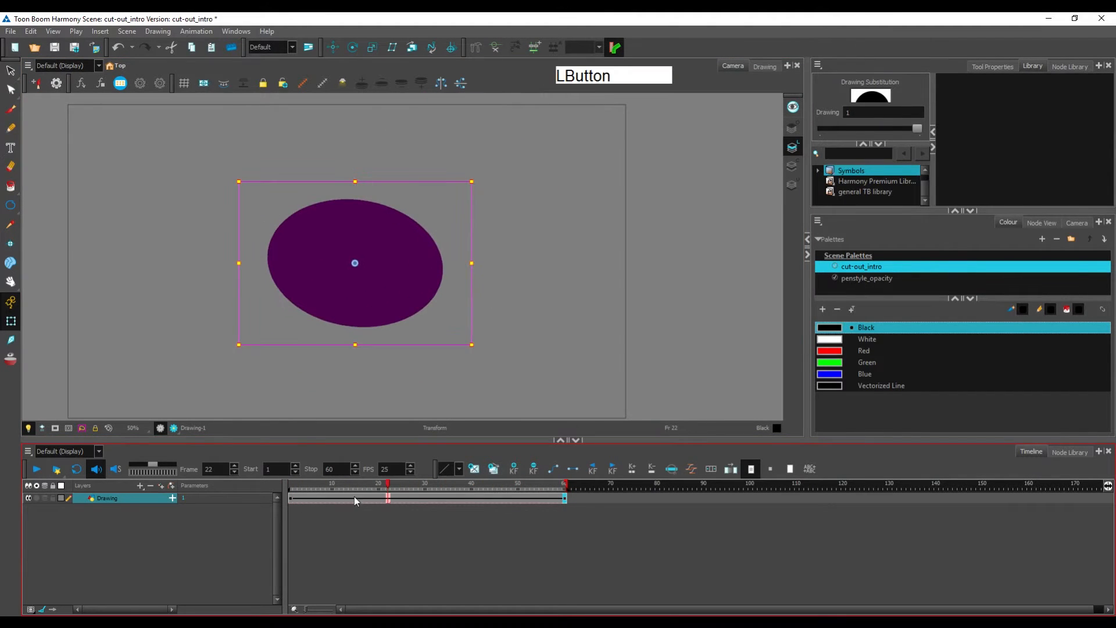
click(172, 498)
mouse_move(387, 489)
mouse_down()
mouse_move(309, 493)
mouse_move(574, 506)
mouse_move(285, 512)
mouse_move(474, 506)
mouse_move(552, 525)
mouse_move(323, 521)
mouse_move(357, 543)
mouse_move(553, 535)
mouse_move(250, 533)
mouse_up()
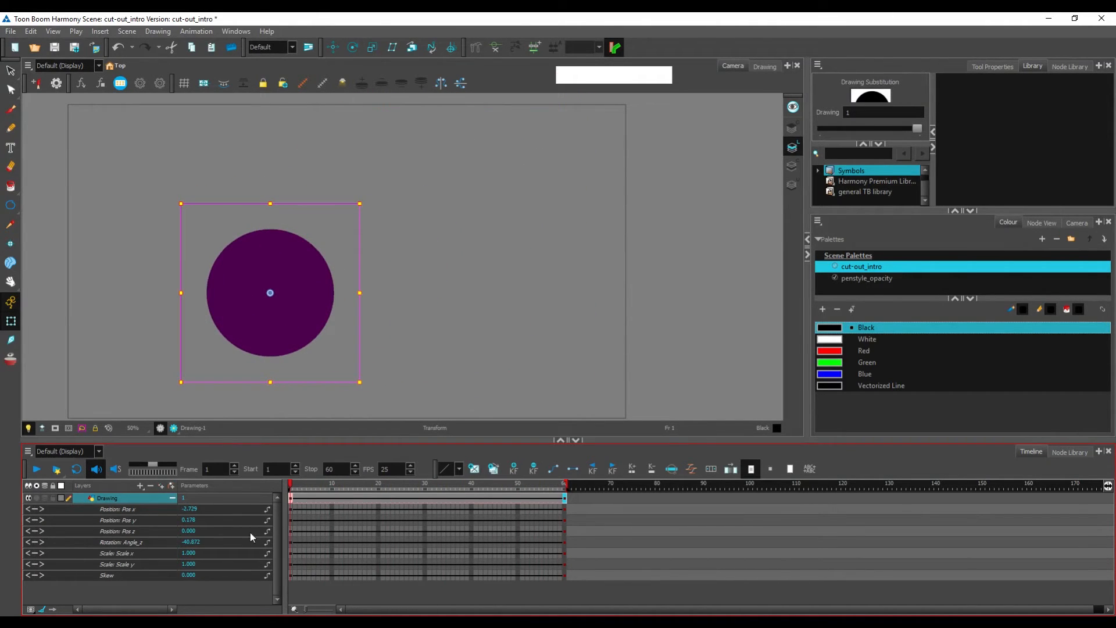
click(172, 498)
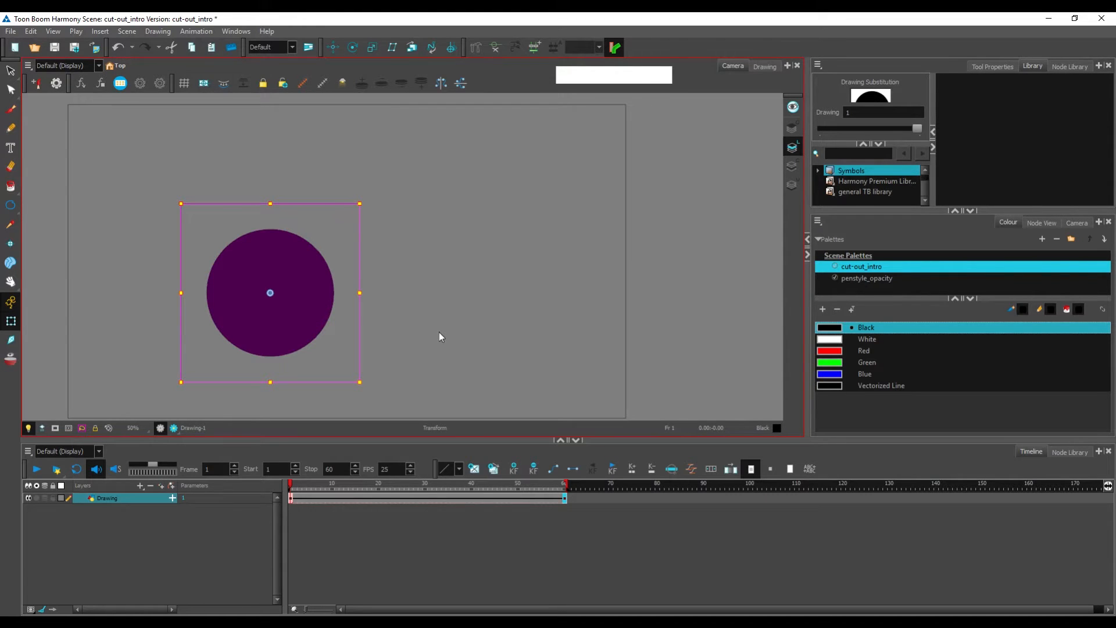
Scrub through the animation, checking the circle's pose at frames 1, 30 and 60.
drag(293, 489, 240, 504)
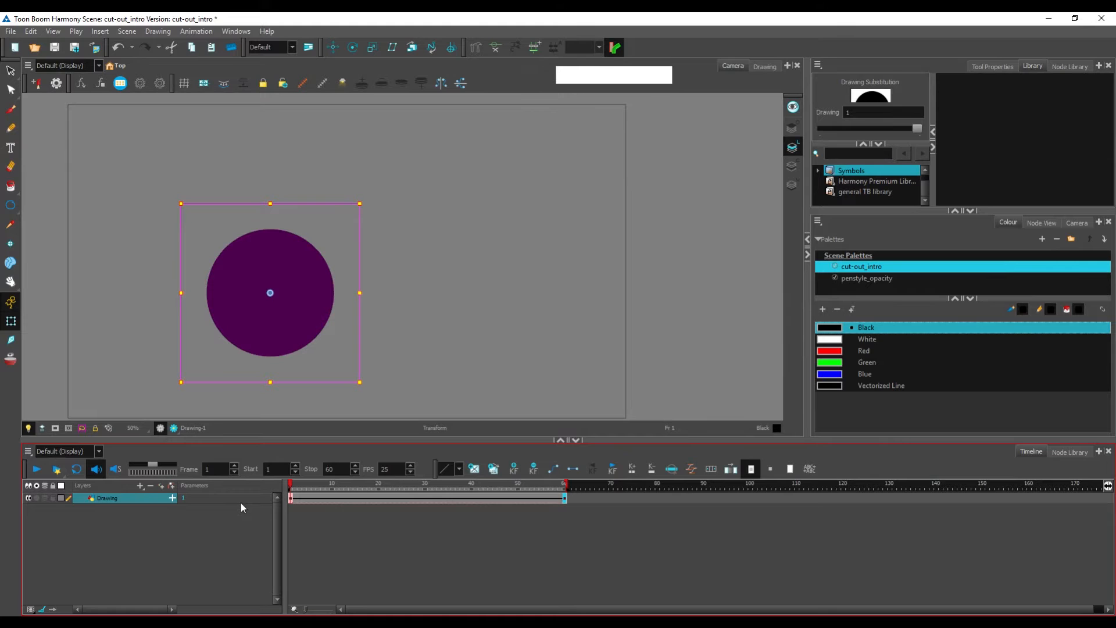
mouse_move(446, 330)
mouse_down()
mouse_move(474, 317)
mouse_move(439, 319)
mouse_up()
scroll(461, 308, down, 1)
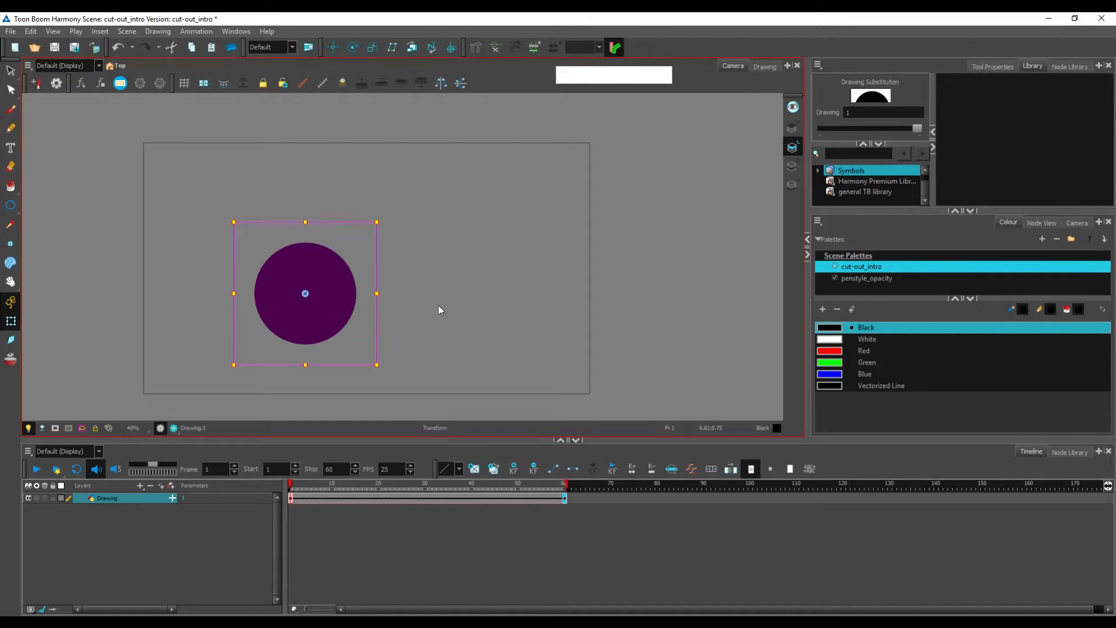
drag(302, 486, 277, 511)
drag(293, 486, 260, 498)
click(423, 500)
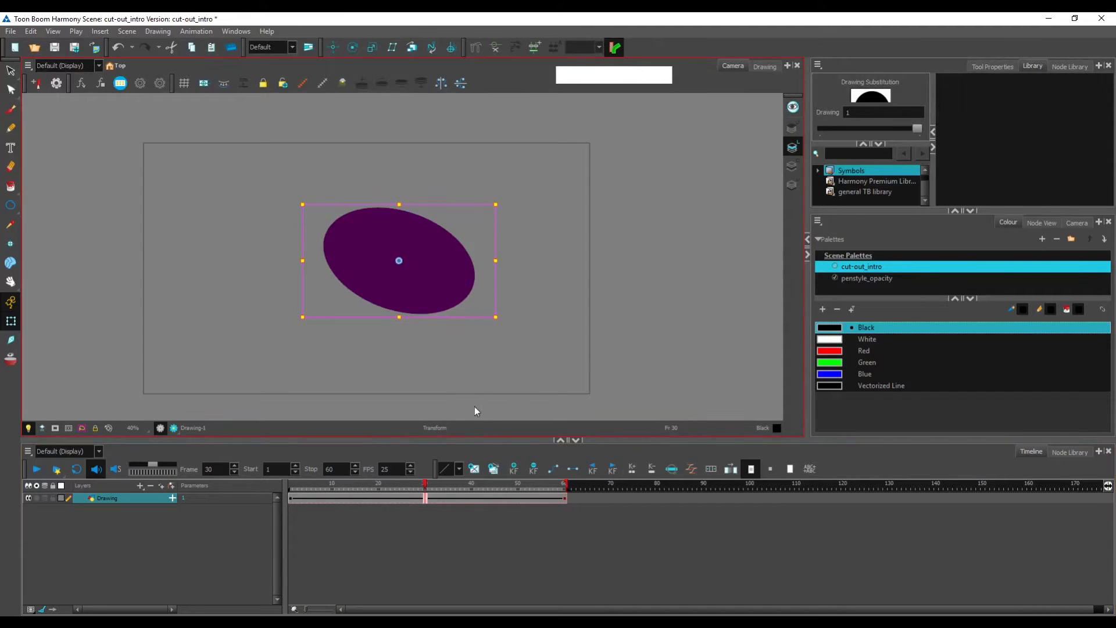
drag(460, 486, 564, 501)
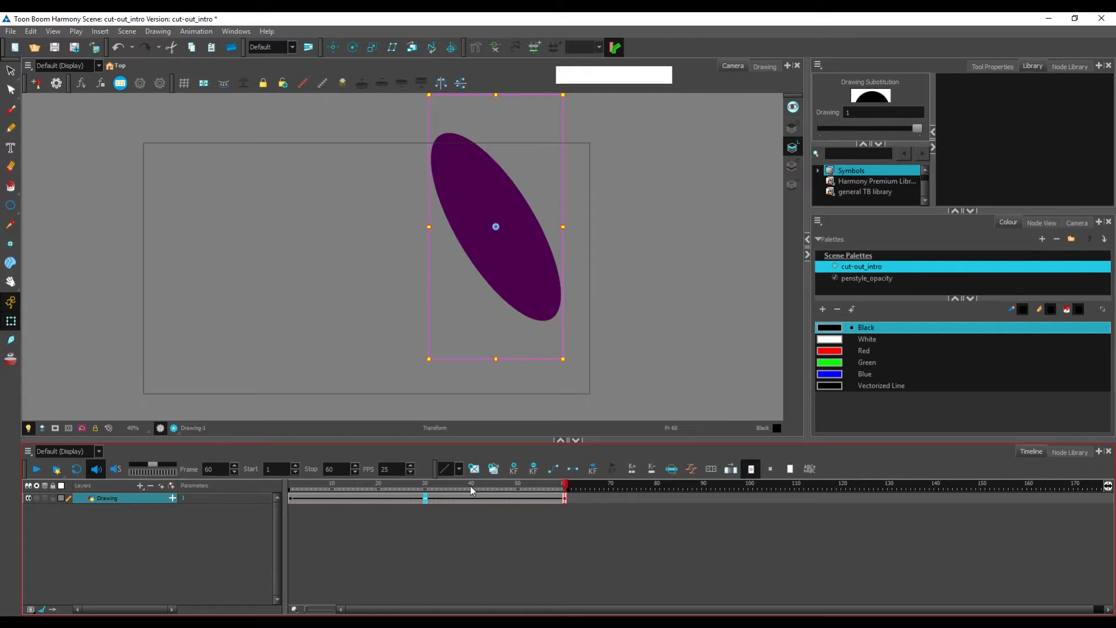
Add a keyframe for the circle at frame 36 and collapse the Drawing layer's parameters.
click(454, 498)
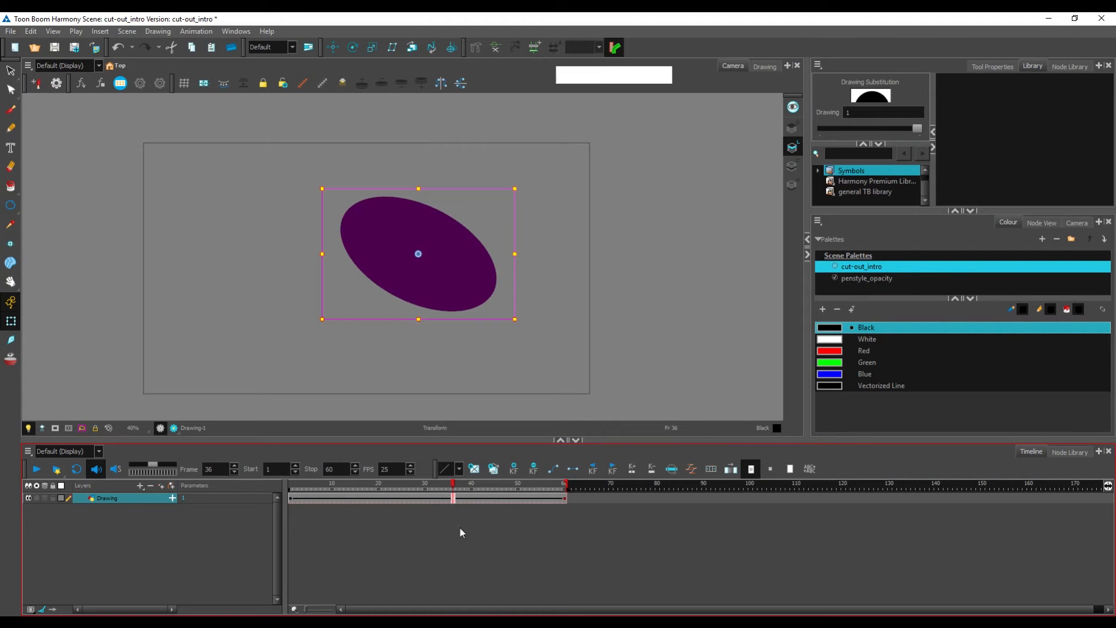
click(172, 498)
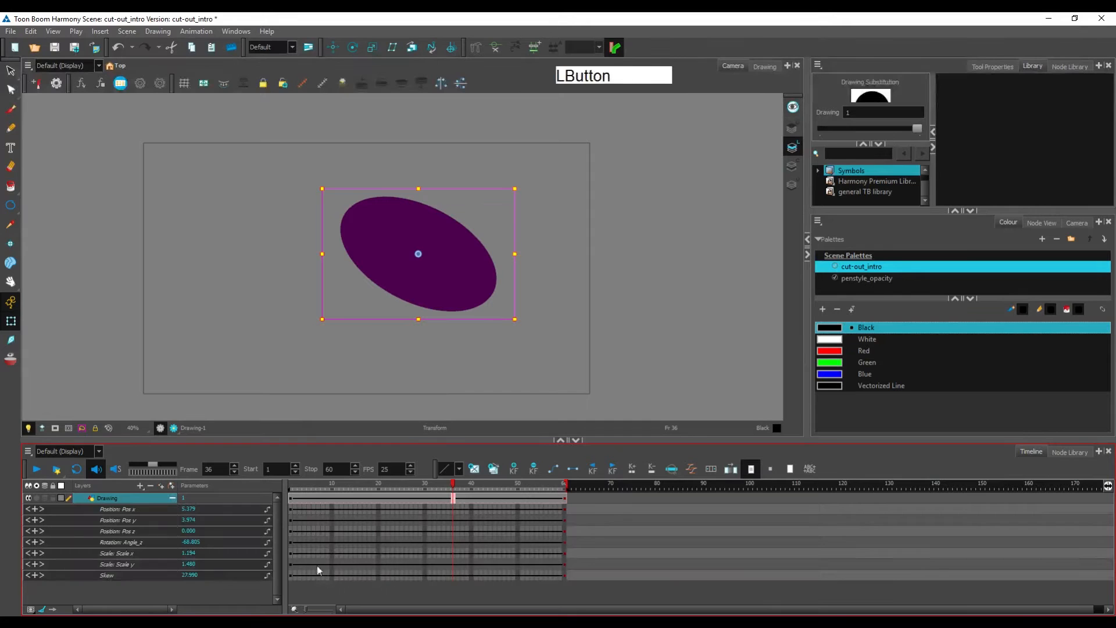
key(F6)
click(173, 498)
click(464, 514)
click(471, 498)
click(454, 499)
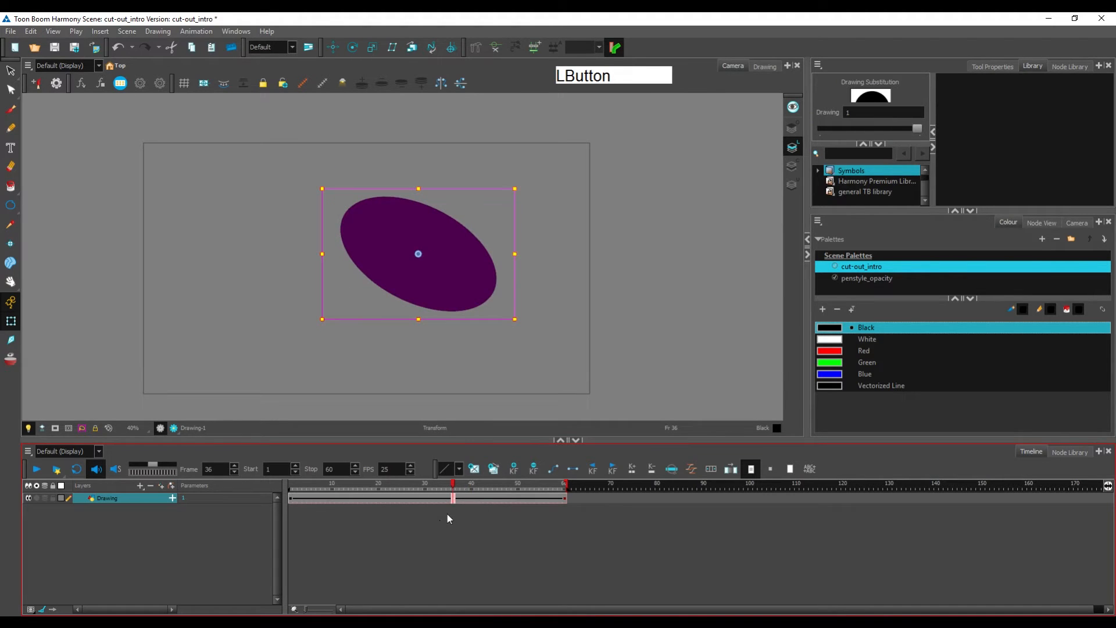
click(453, 497)
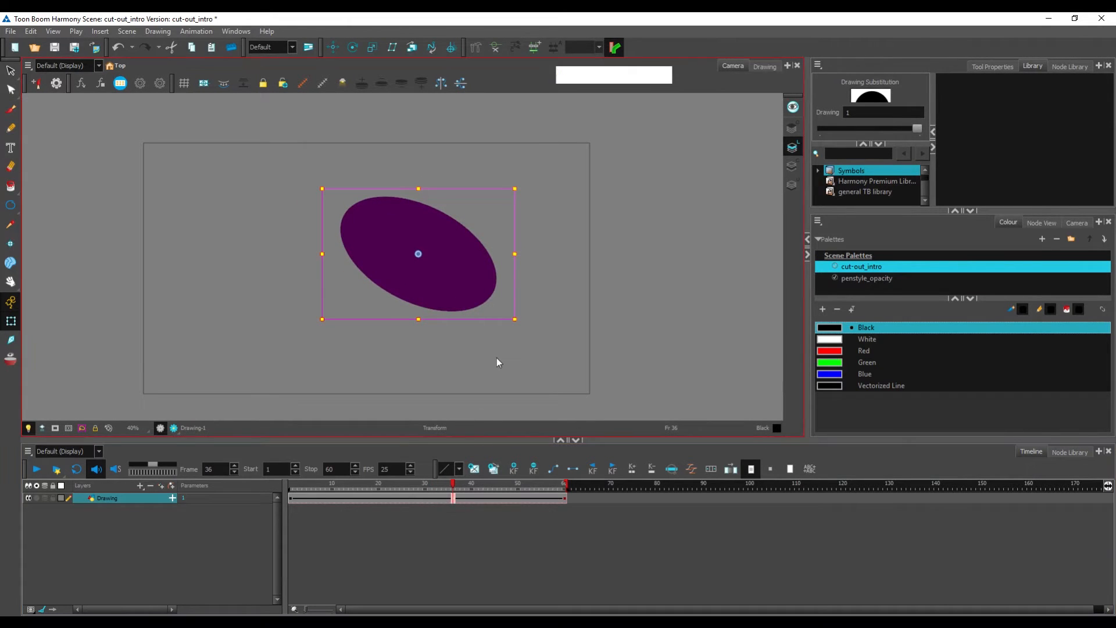
At frame 36, rotate and reshape the circle into an upright ellipse and move it down across the camera frame's lower edge.
key(space)
drag(575, 311, 528, 288)
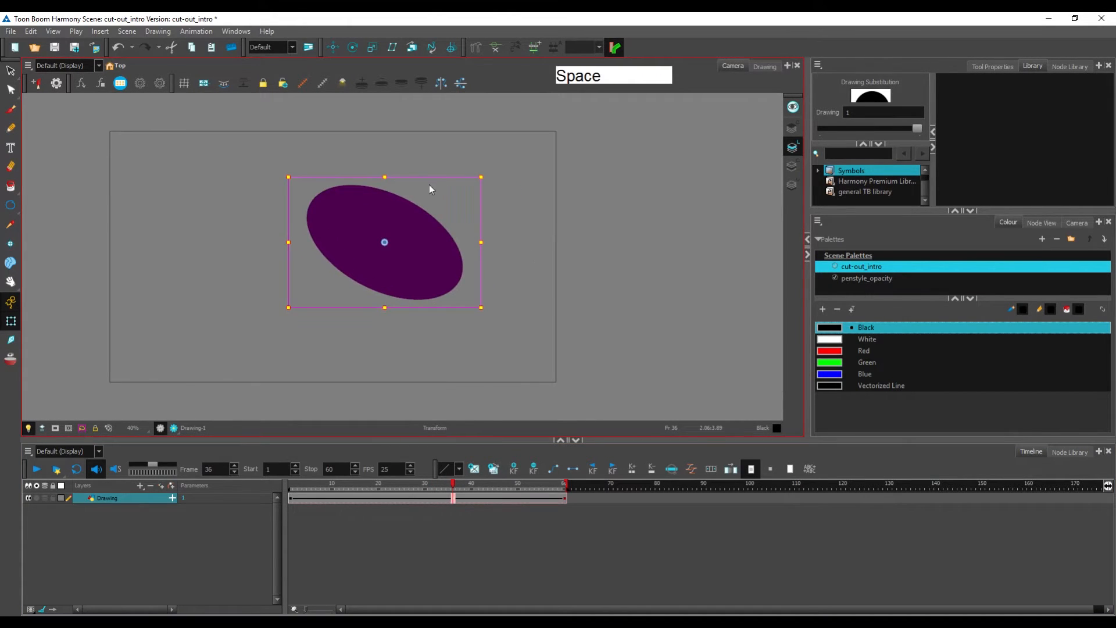
drag(429, 178, 460, 177)
drag(394, 265, 417, 202)
key(space)
drag(394, 257, 364, 332)
click(497, 253)
Scrub the timeline between frames 1, 36 and 60 to review the motion through the middle pose.
mouse_move(439, 490)
mouse_down()
mouse_move(316, 494)
mouse_move(417, 489)
mouse_up()
mouse_move(542, 493)
mouse_down()
mouse_move(448, 500)
mouse_move(409, 490)
mouse_move(532, 479)
mouse_move(425, 504)
mouse_move(480, 504)
mouse_move(479, 516)
mouse_move(433, 522)
mouse_move(303, 531)
mouse_move(291, 512)
mouse_up()
click(291, 501)
mouse_move(452, 500)
mouse_down()
mouse_move(431, 498)
mouse_move(452, 500)
mouse_up()
Delete the circle's keyframes at frames 36 and 60.
click(564, 498)
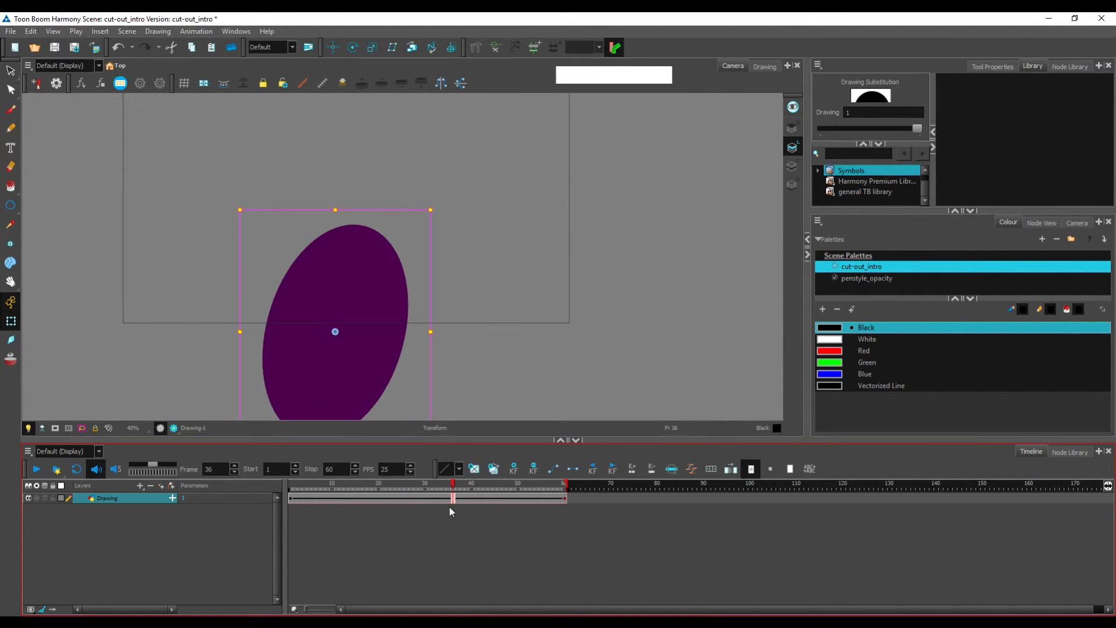
key(F7)
drag(450, 486, 269, 518)
drag(389, 381, 444, 379)
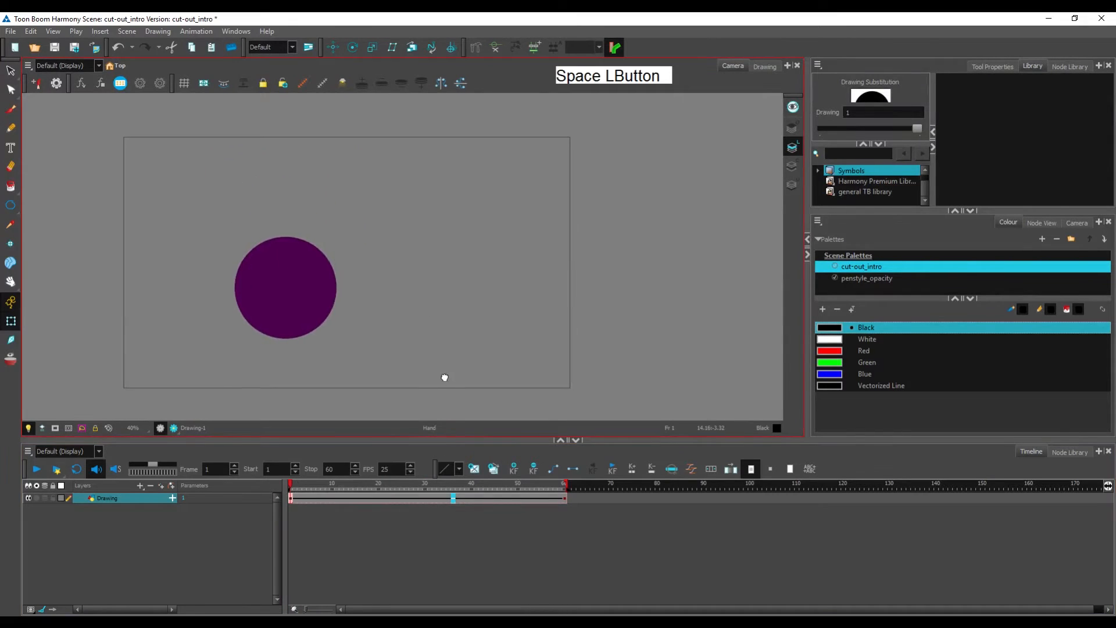
drag(309, 489, 294, 515)
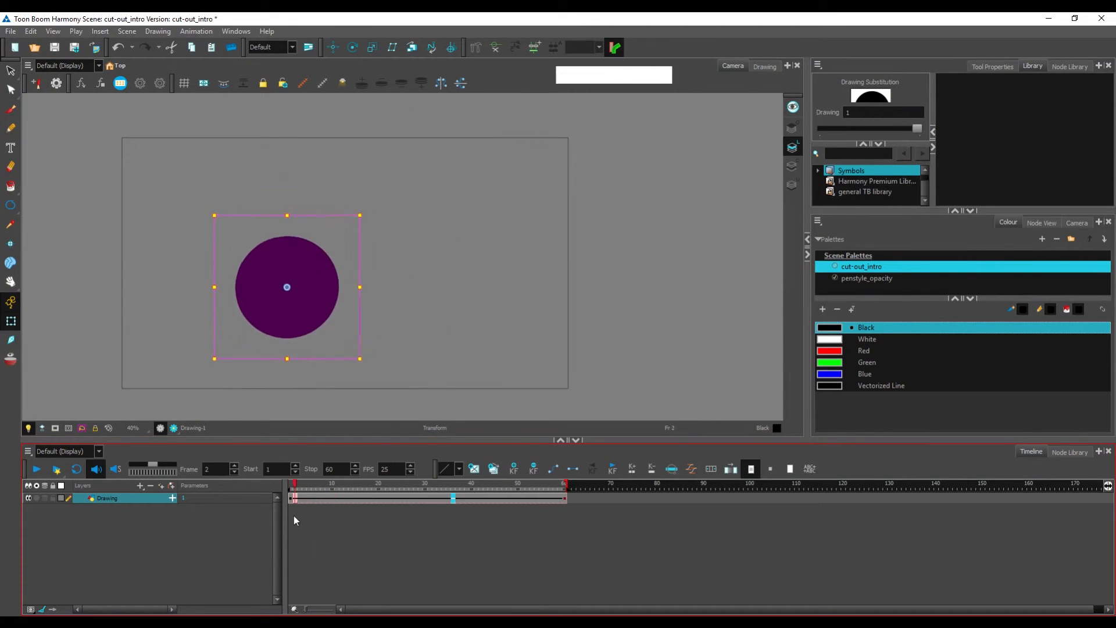
click(567, 498)
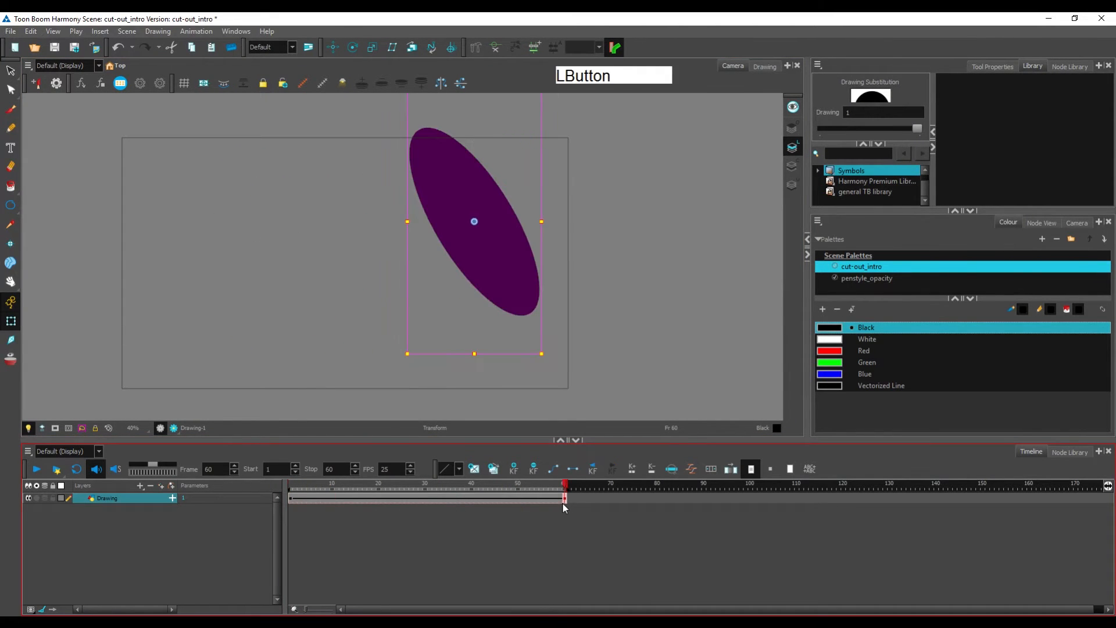
key(F7)
At frame 1, scale the circle down proportionally and move it into the camera frame's upper-left corner.
click(290, 498)
drag(424, 311, 474, 322)
mouse_move(317, 314)
mouse_down()
mouse_move(294, 317)
mouse_move(229, 234)
mouse_up()
scroll(322, 209, up, 1)
drag(343, 223, 386, 236)
shift+drag(361, 327, 311, 278)
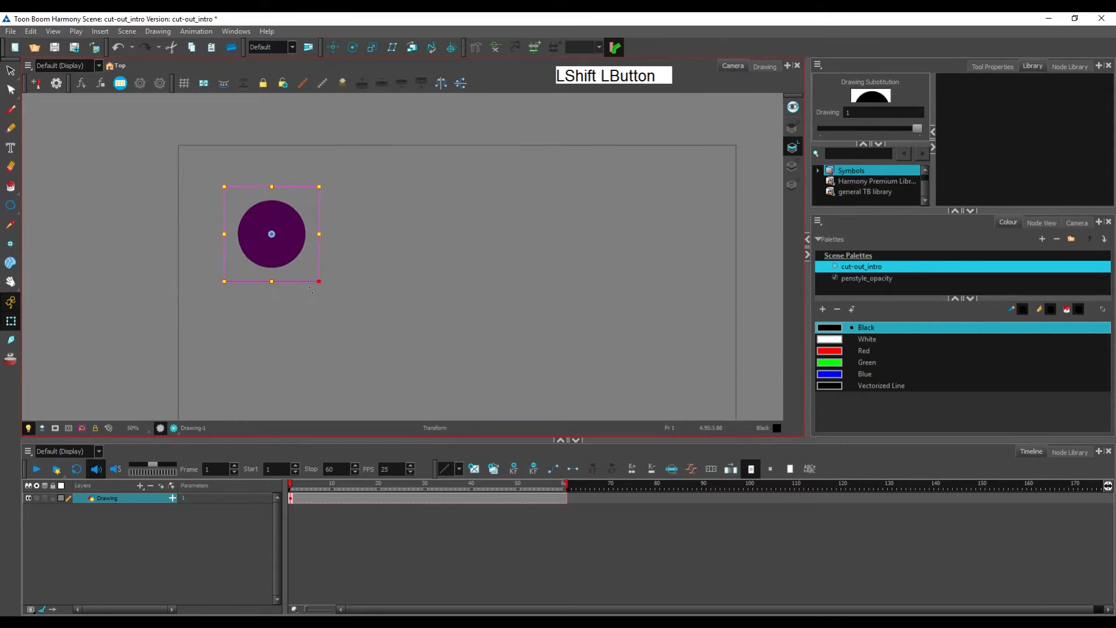
drag(287, 235, 252, 193)
click(350, 198)
click(240, 195)
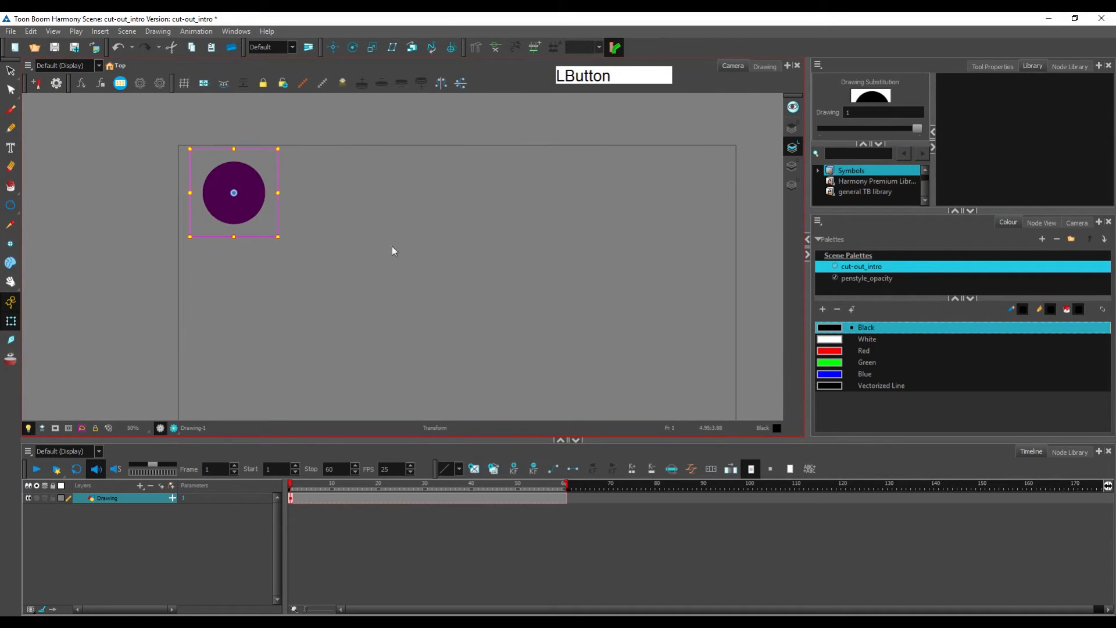
At frame 60, move the small circle straight across to the camera frame's upper-right corner.
drag(304, 486, 587, 504)
key(space)
drag(624, 329, 493, 338)
drag(120, 210, 583, 213)
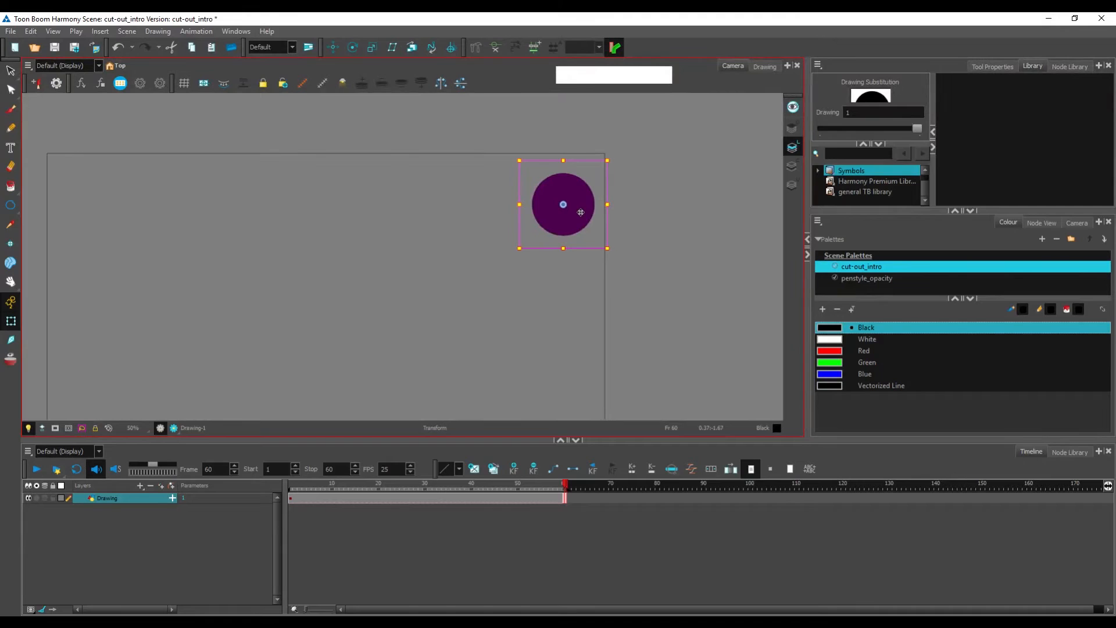
Play the animation from frame 1 and scrub to frame 22 to examine the circle's in-between position.
drag(382, 488, 291, 486)
key(KP_Enter)
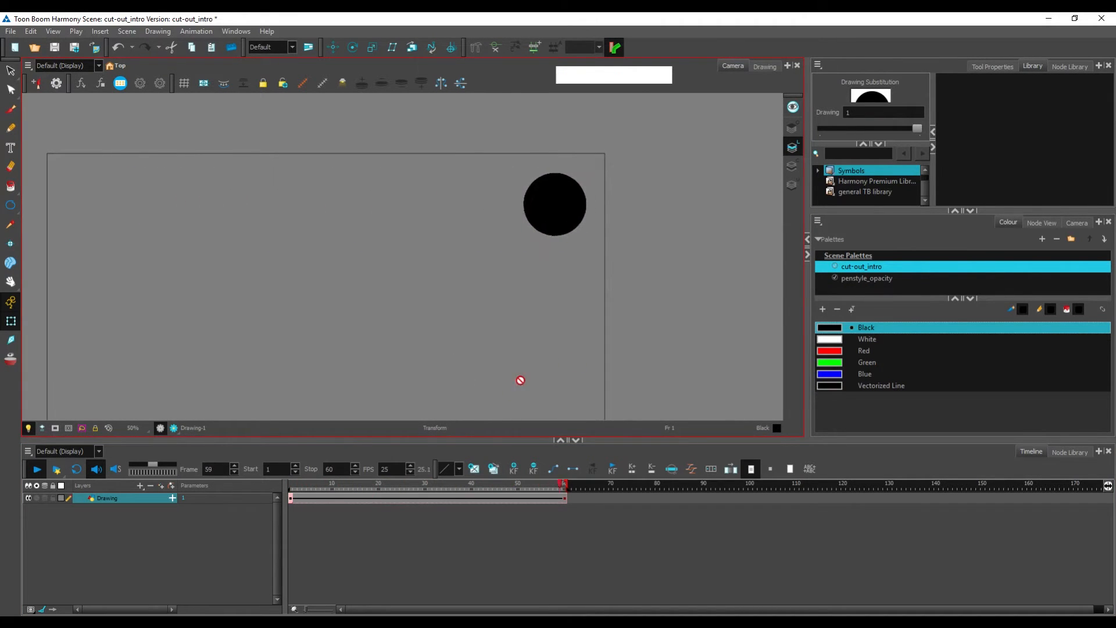
drag(317, 487, 242, 495)
key(alt+space)
drag(366, 362, 434, 329)
click(414, 334)
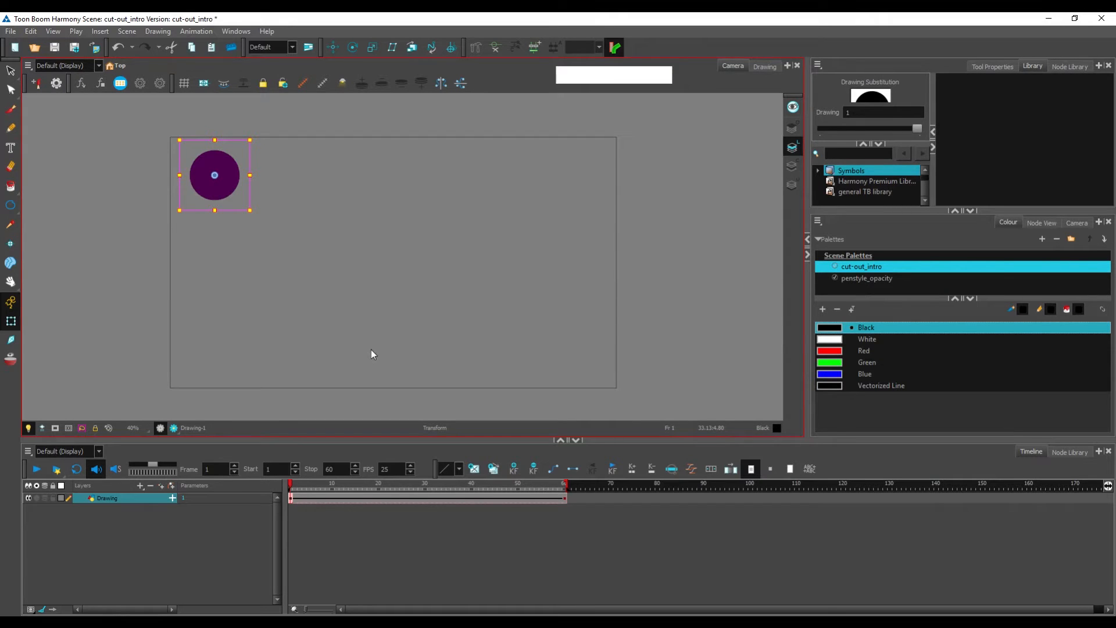
mouse_move(313, 489)
mouse_down()
mouse_move(539, 497)
mouse_move(431, 512)
mouse_move(385, 504)
mouse_up()
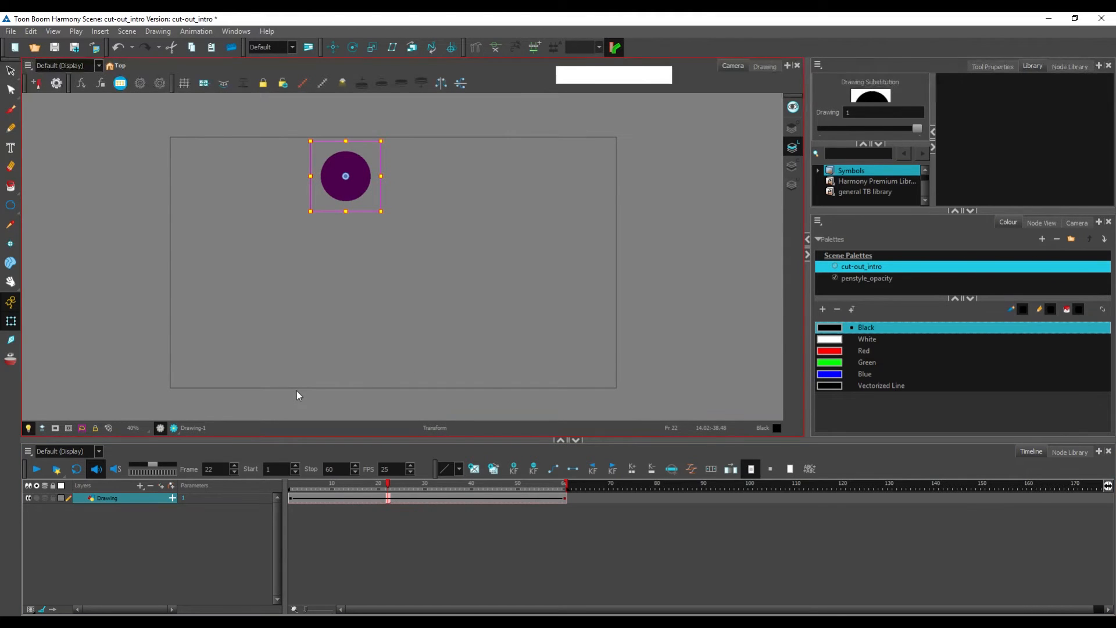
click(139, 518)
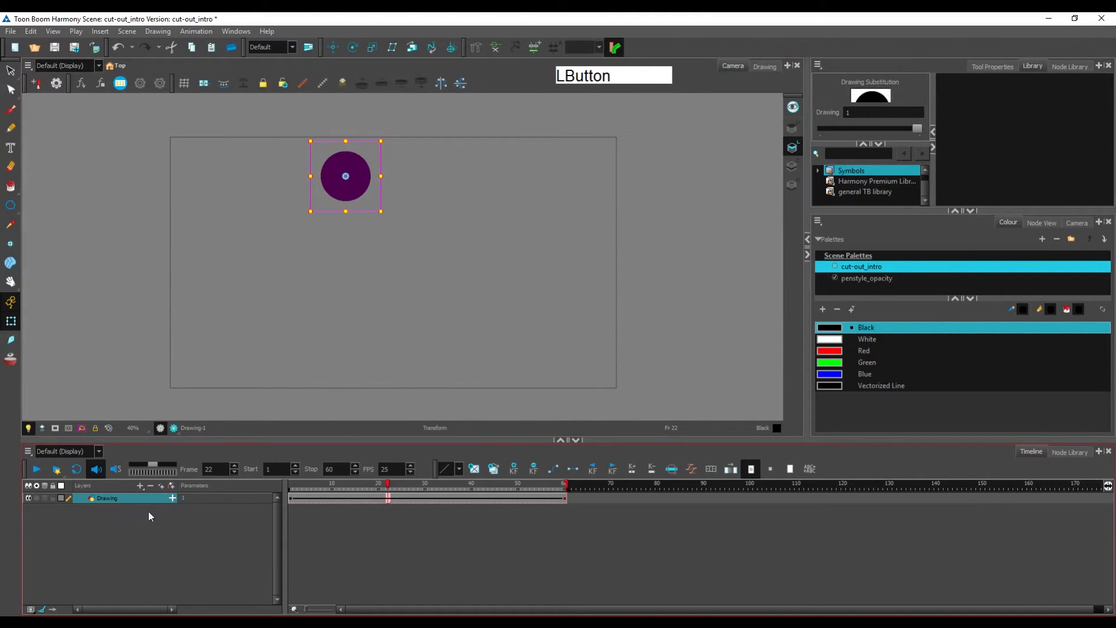
Duplicate the Drawing layer three times to get four identical animated circles.
right_click(145, 502)
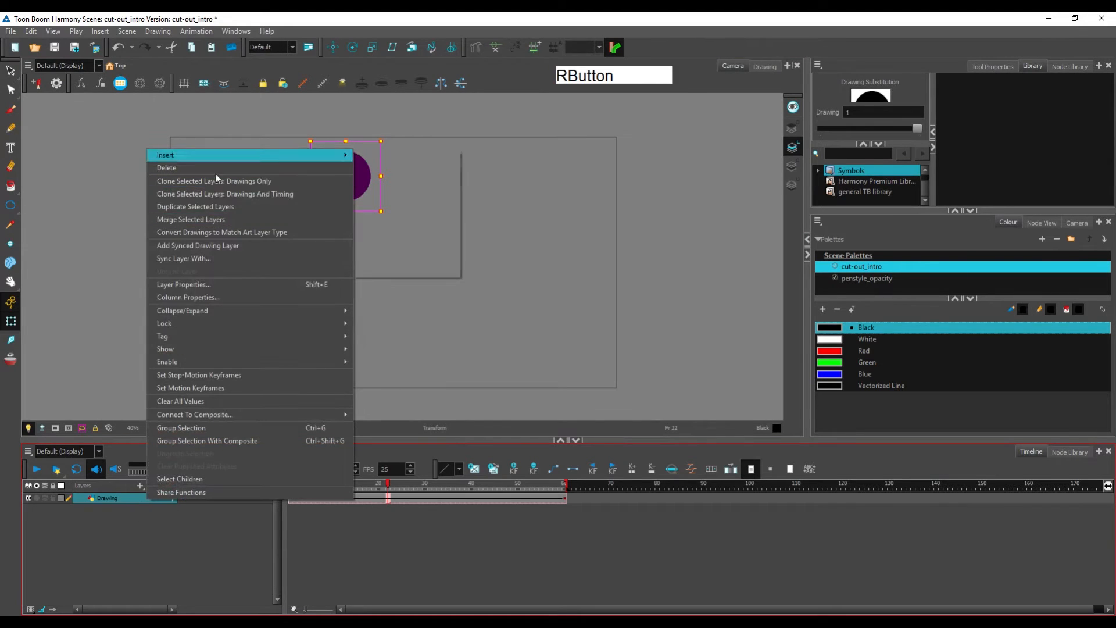
click(232, 205)
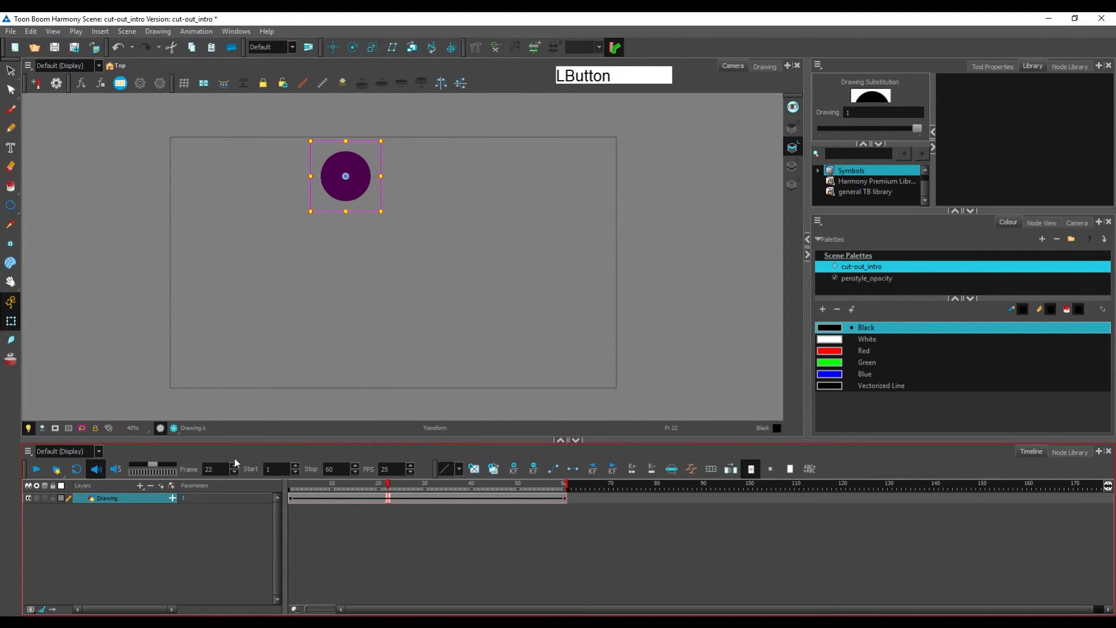
right_click(145, 500)
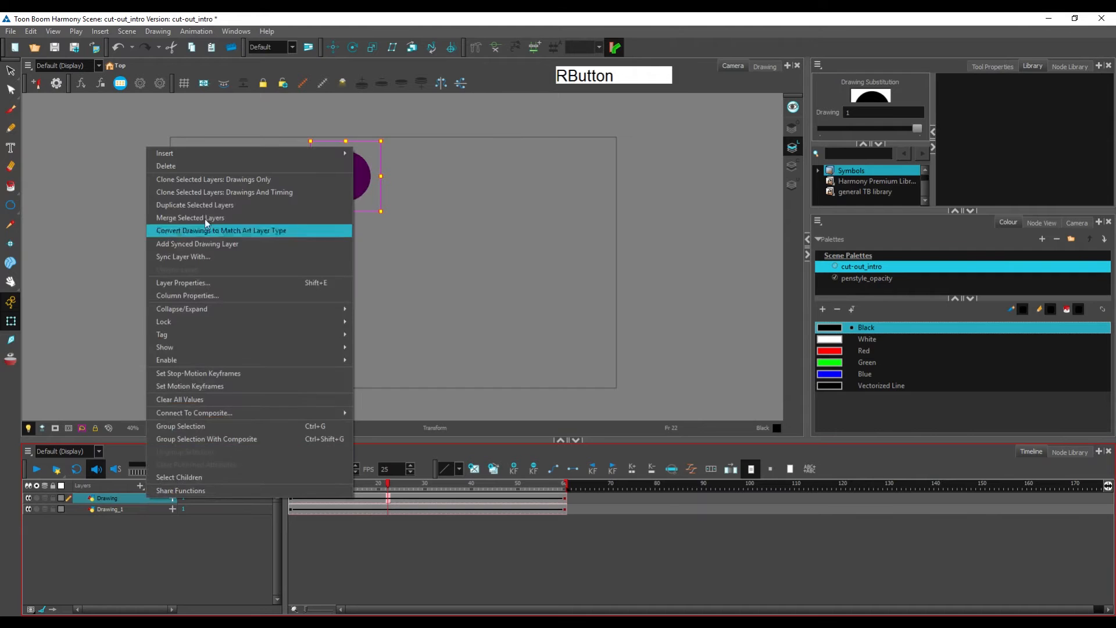
click(212, 205)
right_click(142, 499)
click(219, 208)
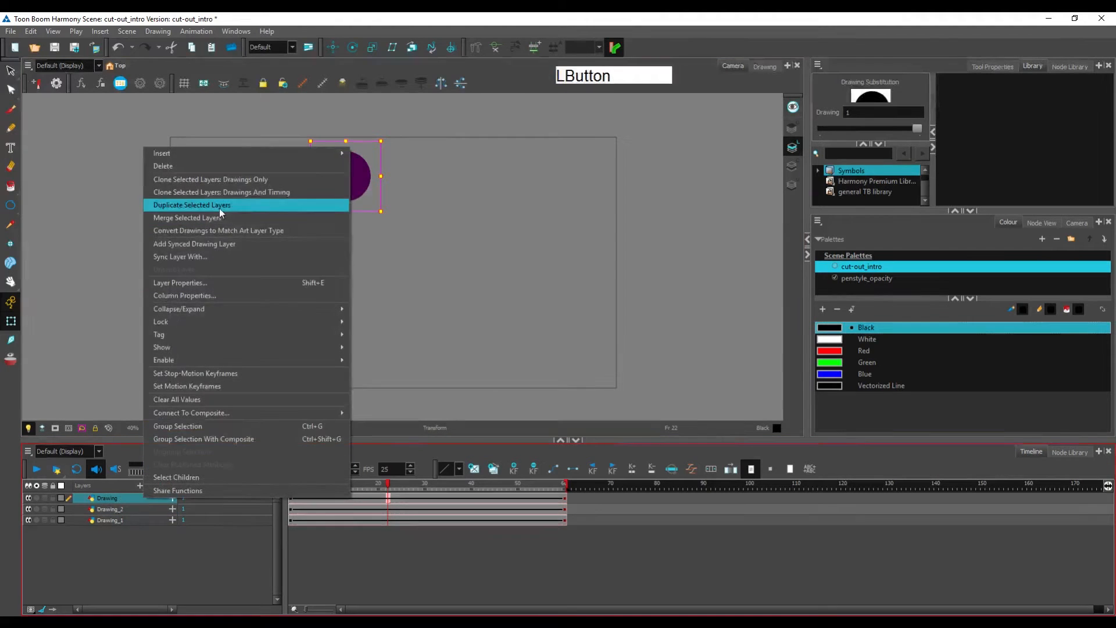
click(368, 330)
Try to move the Drawing_3 circle to the camera frame's lower-left corner at frame 1 with Animate mode on, and undo the move.
click(289, 488)
drag(287, 494, 266, 515)
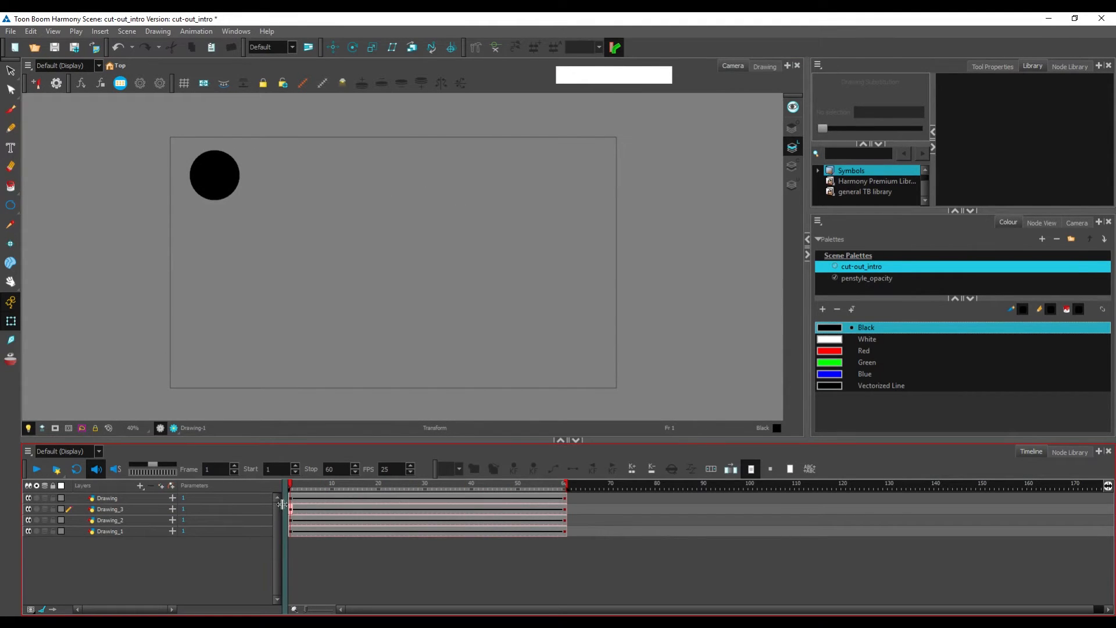
click(264, 509)
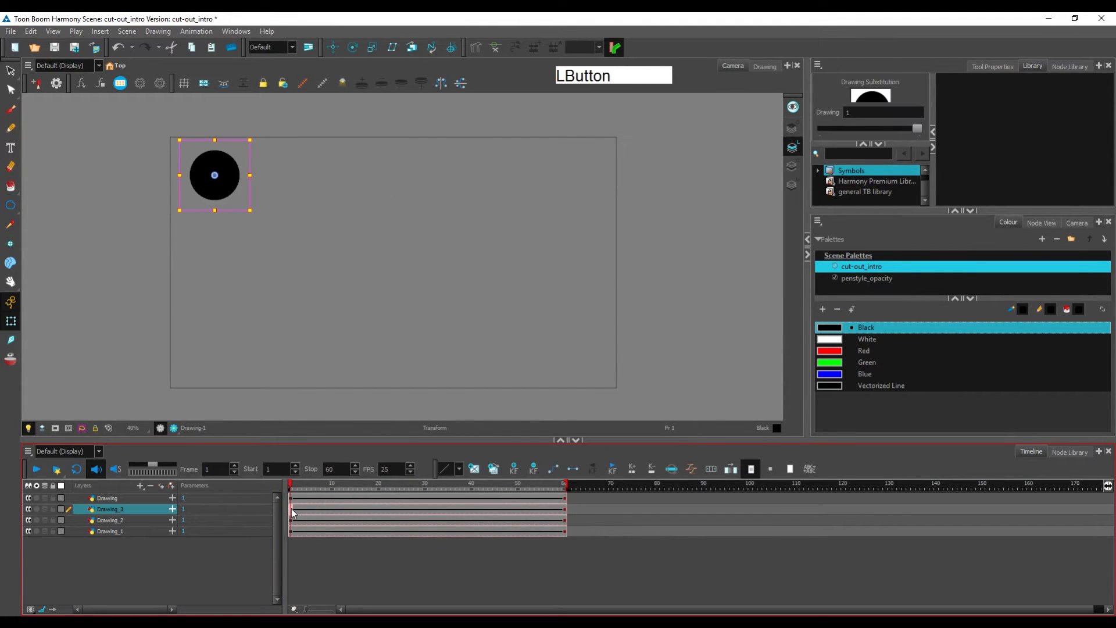
click(138, 511)
click(222, 181)
drag(221, 180, 218, 357)
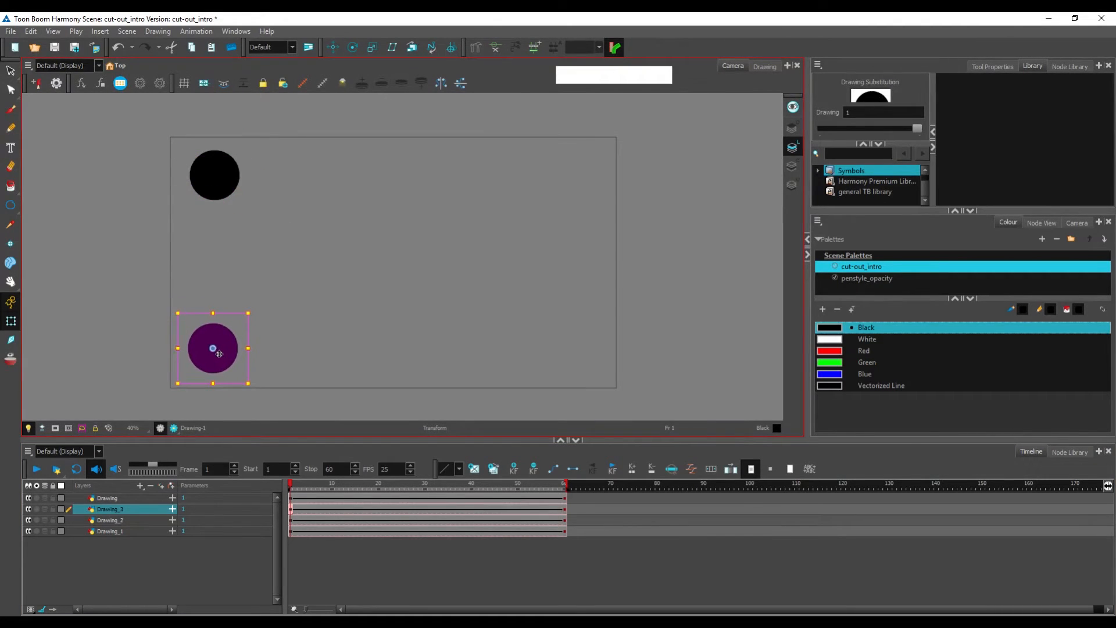
drag(312, 487, 564, 513)
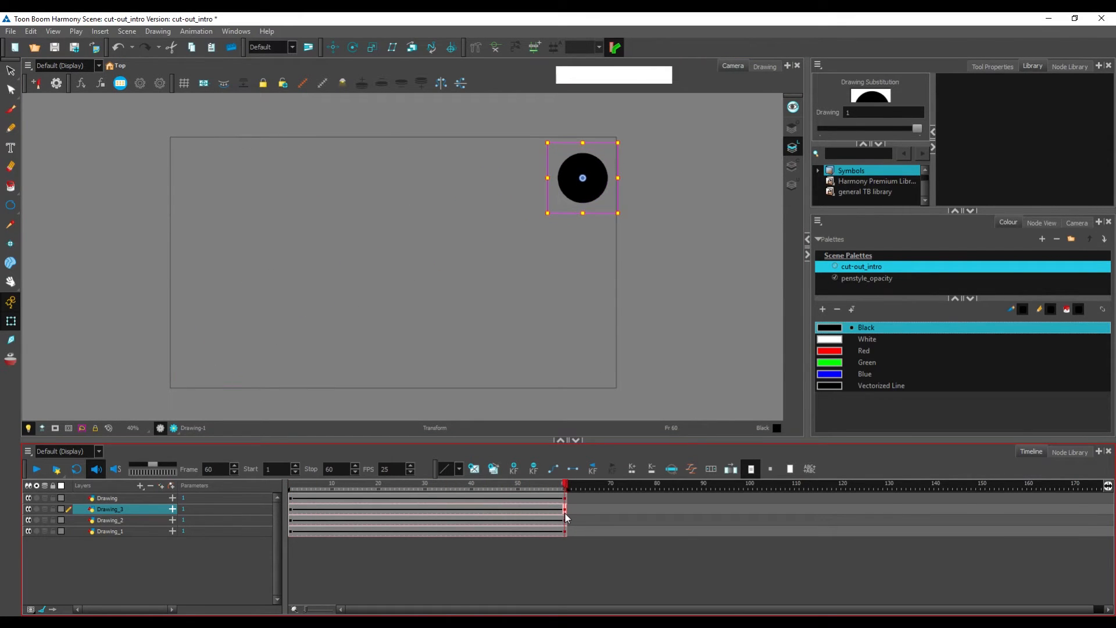
drag(509, 486, 295, 472)
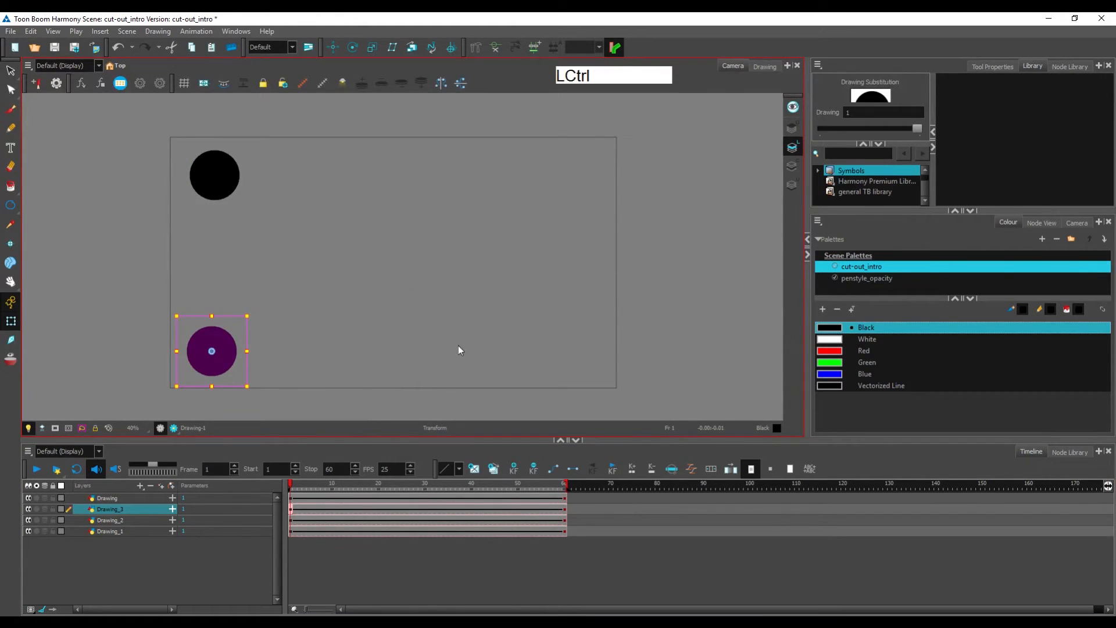
key(ctrl+z)
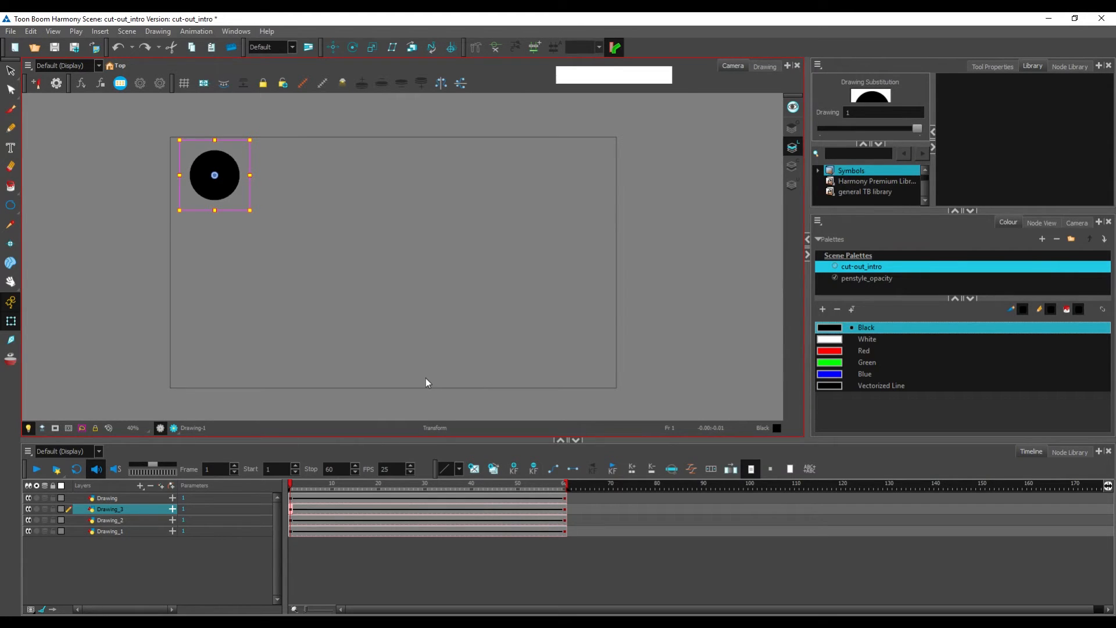
Turn off Animate mode and move the Drawing_3 circle straight down to sit just below the top circle.
click(19, 305)
click(292, 509)
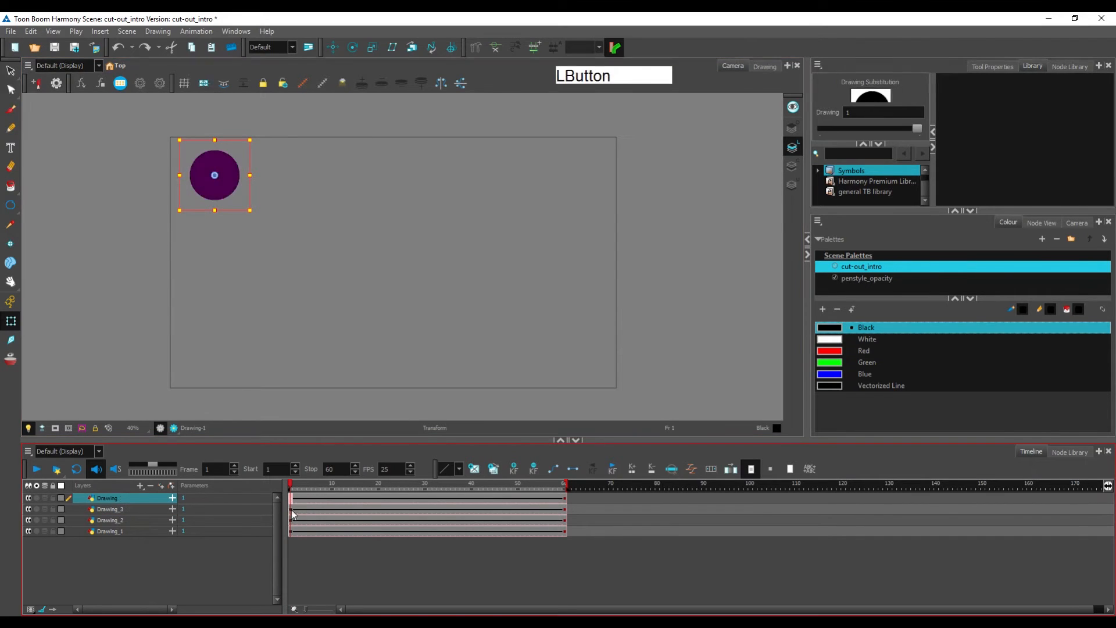
click(291, 520)
click(291, 534)
click(291, 509)
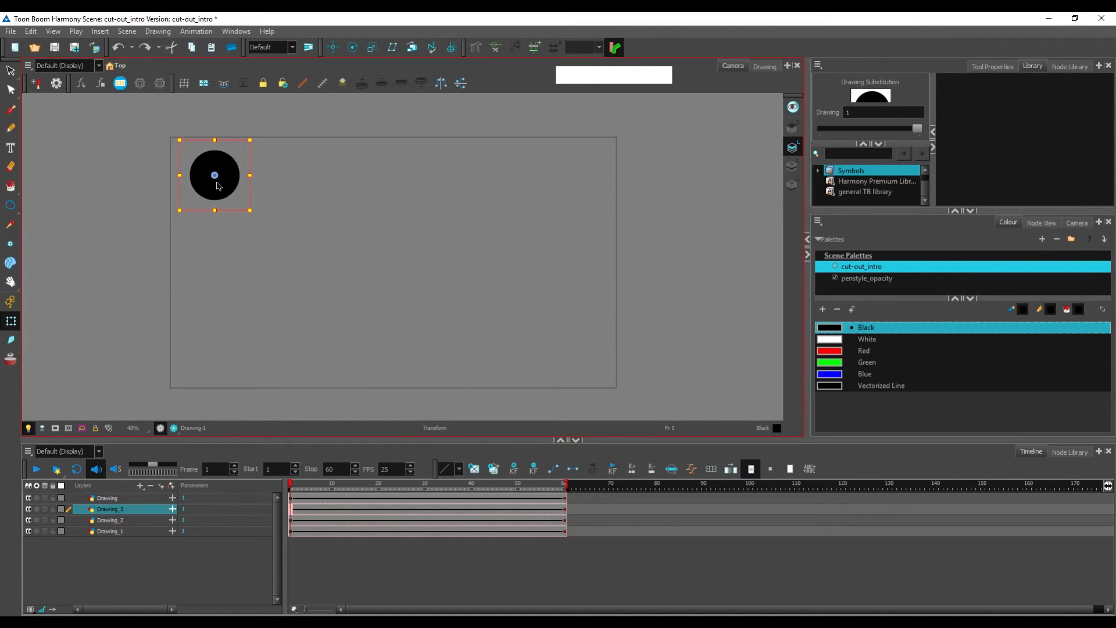
mouse_move(218, 184)
mouse_down()
mouse_move(221, 302)
mouse_move(221, 240)
mouse_up()
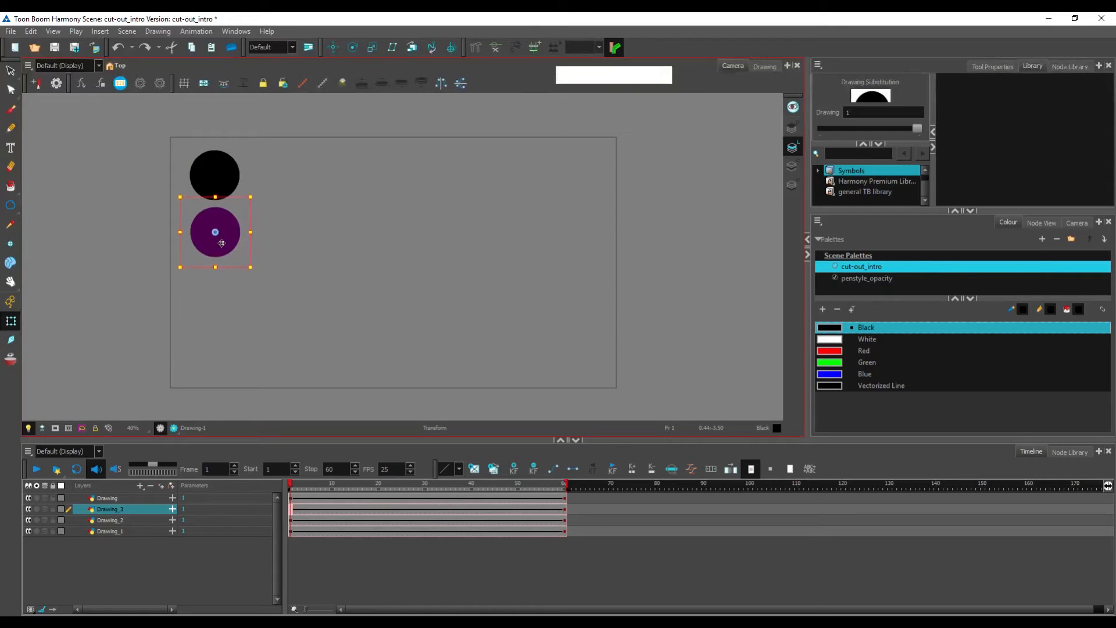
Move the Drawing_2 and Drawing_1 circles into the third and fourth positions of the vertical column at the camera frame's left edge.
click(221, 176)
drag(224, 178, 211, 297)
click(121, 530)
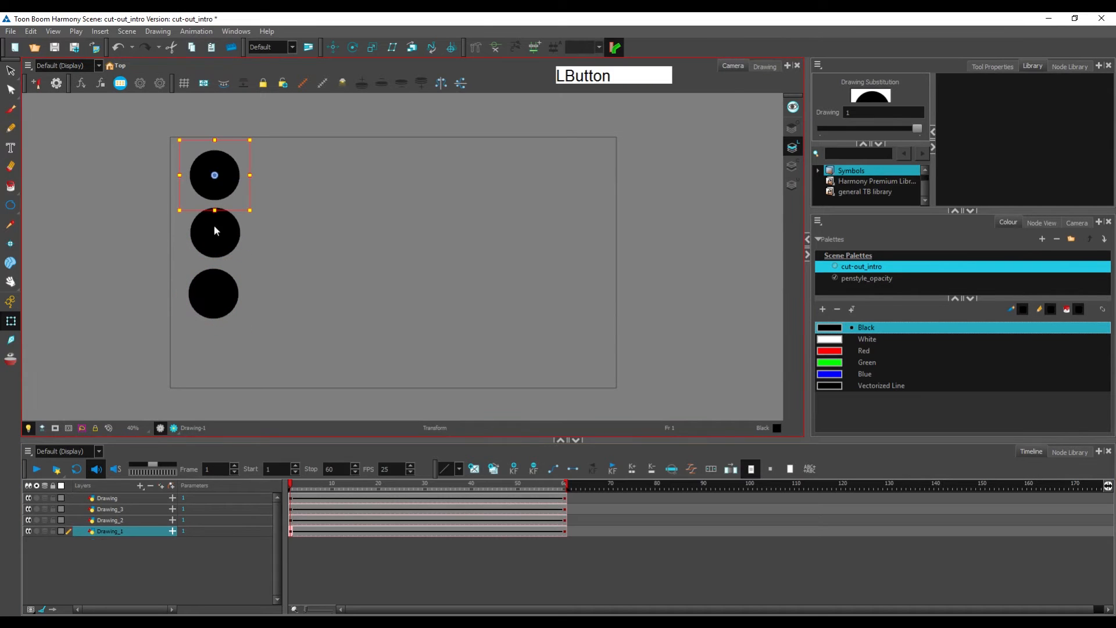
drag(217, 177, 208, 360)
Scrub the timeline to compare the motion of the four circles, ending on the Drawing layer at frame 1.
drag(343, 486, 271, 522)
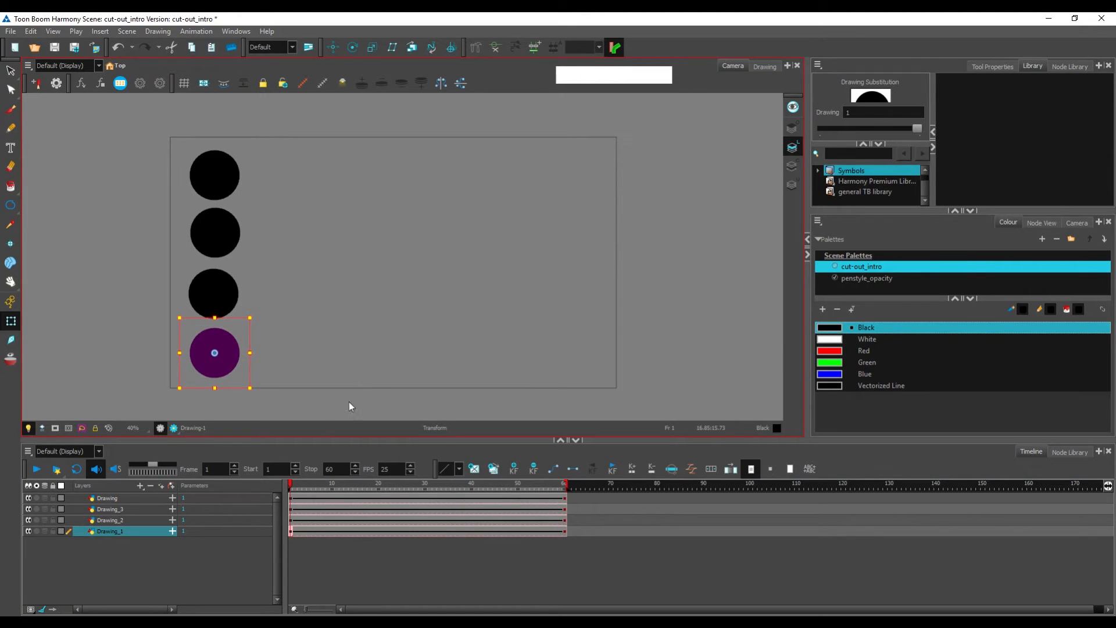
drag(298, 486, 268, 516)
click(293, 511)
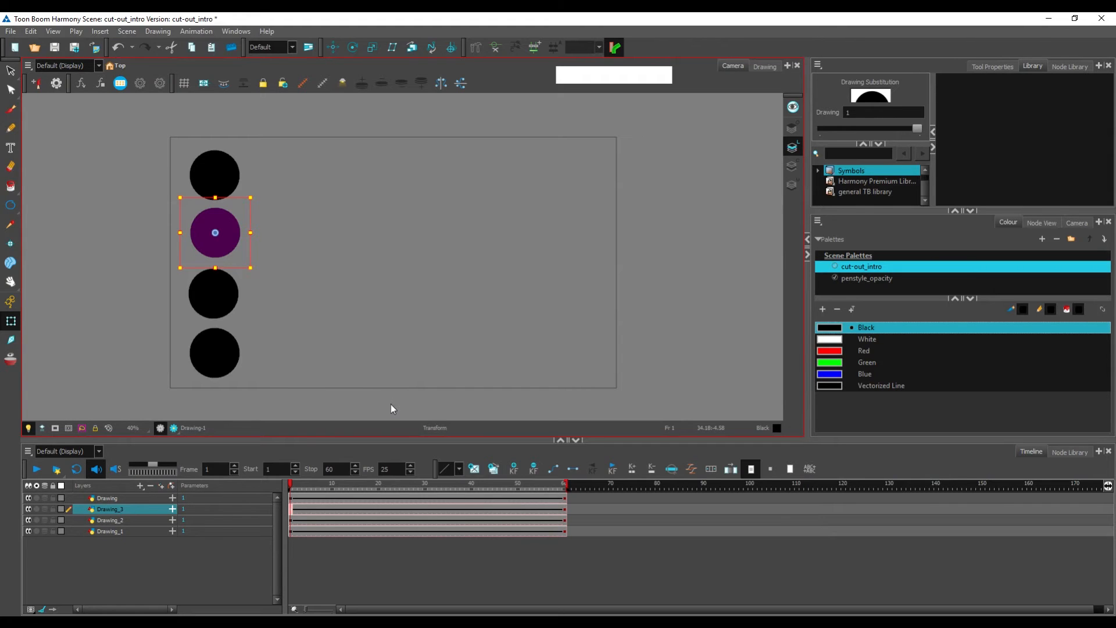
mouse_move(295, 483)
mouse_down()
mouse_move(538, 506)
mouse_move(277, 503)
mouse_move(288, 500)
mouse_up()
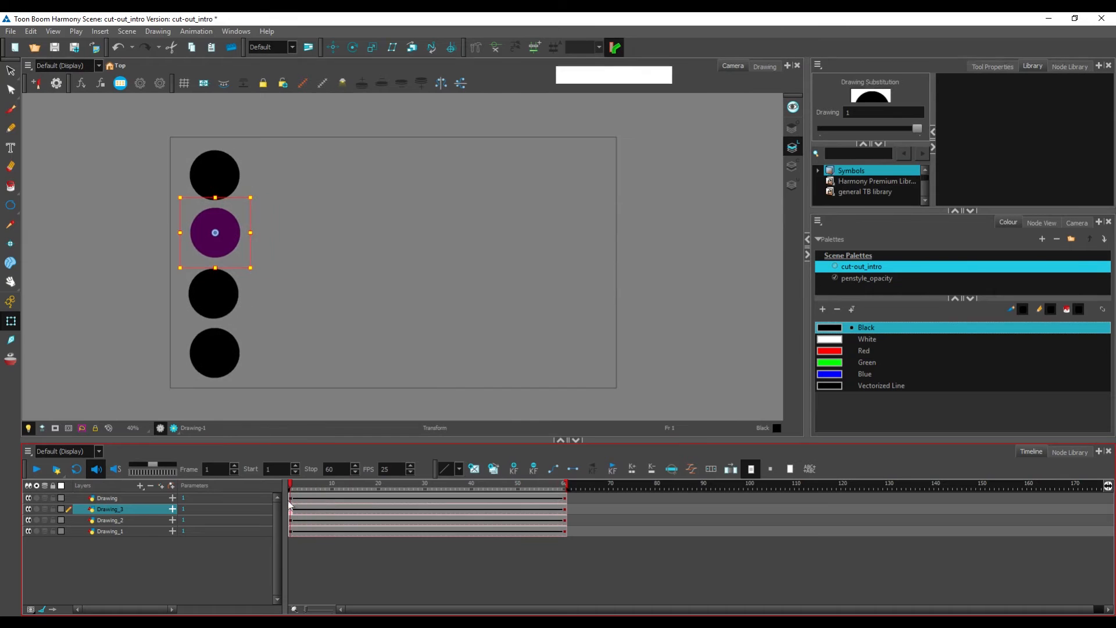
click(128, 500)
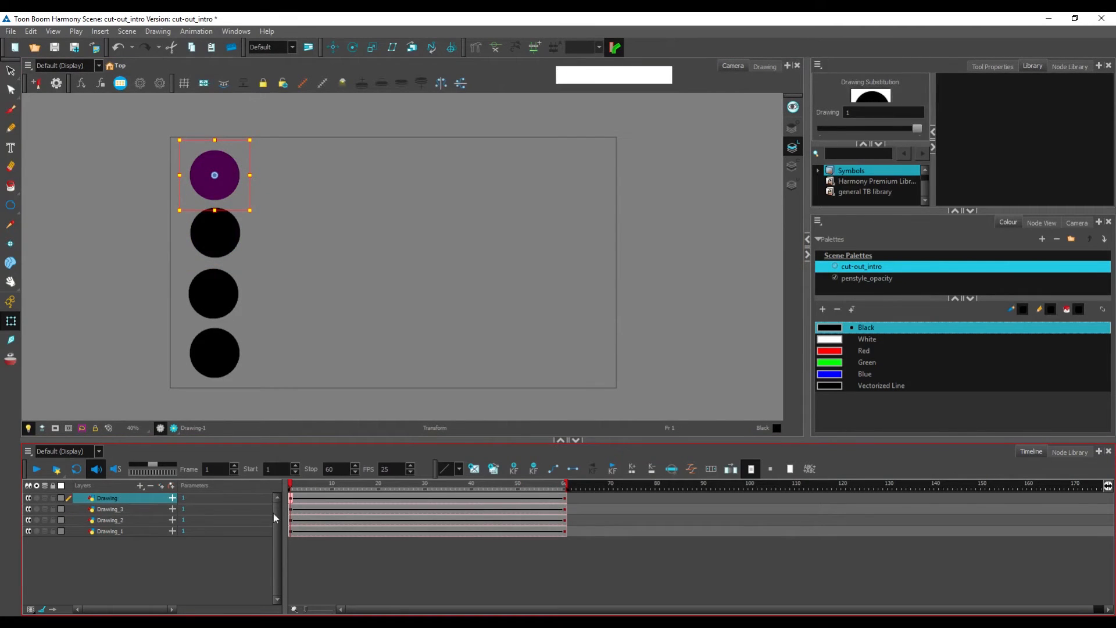
Select Drawing_3's first keyframe and examine the available ease presets, keeping the linear one.
click(292, 510)
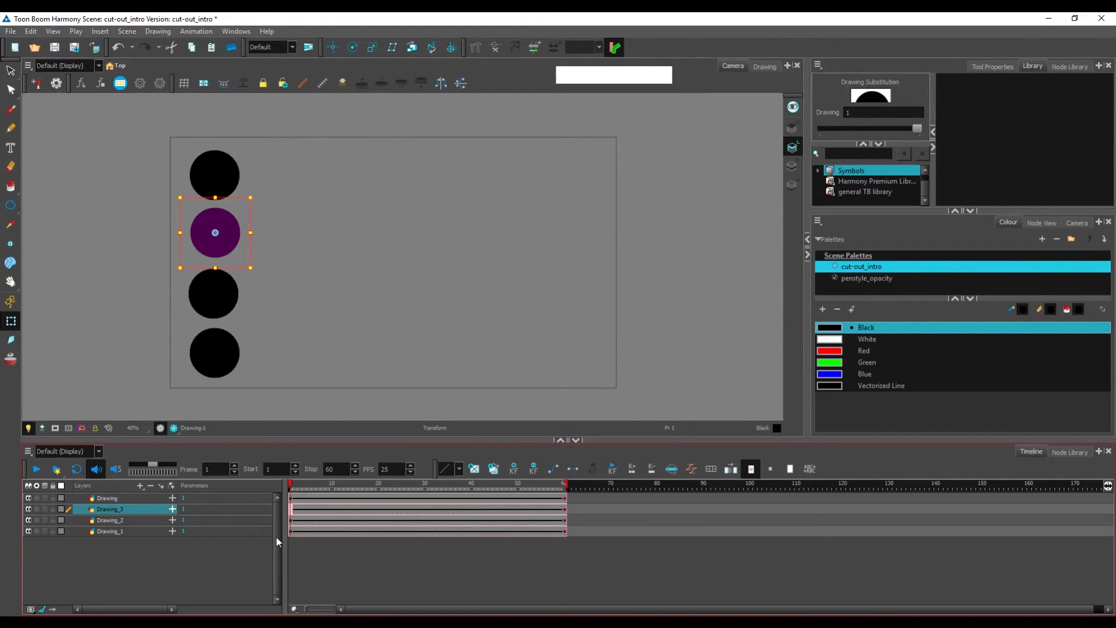
click(460, 470)
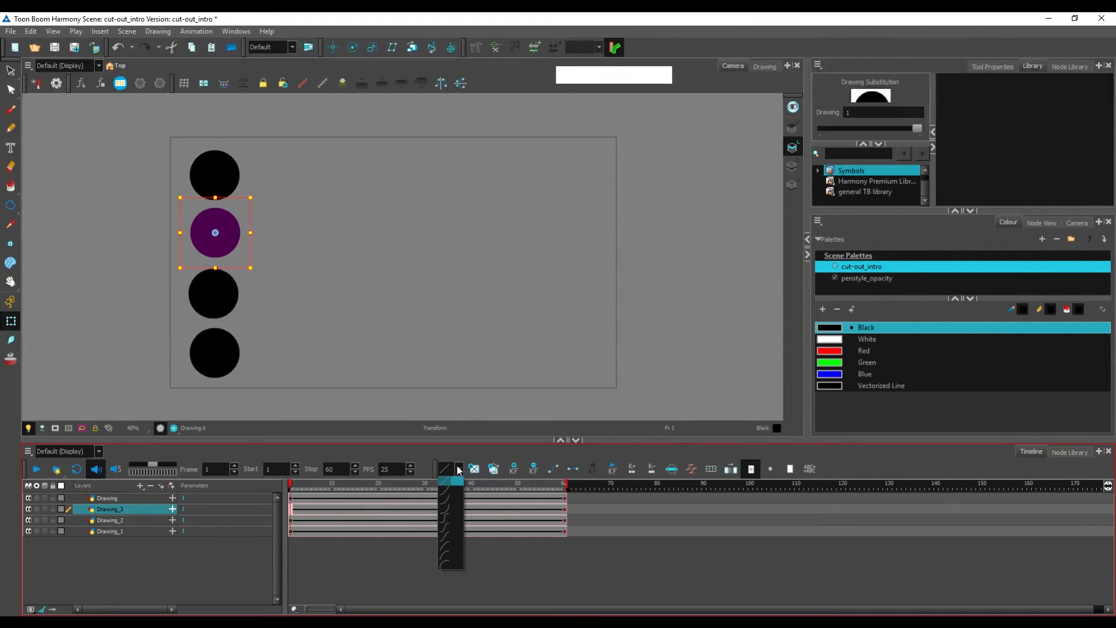
click(459, 471)
click(459, 471)
click(429, 472)
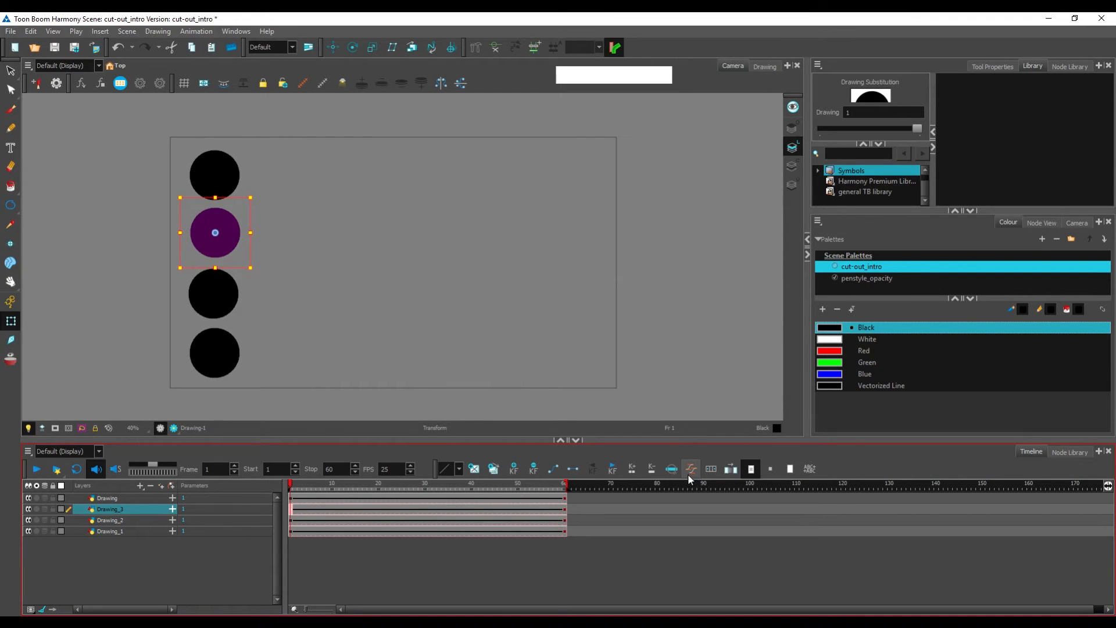
click(451, 470)
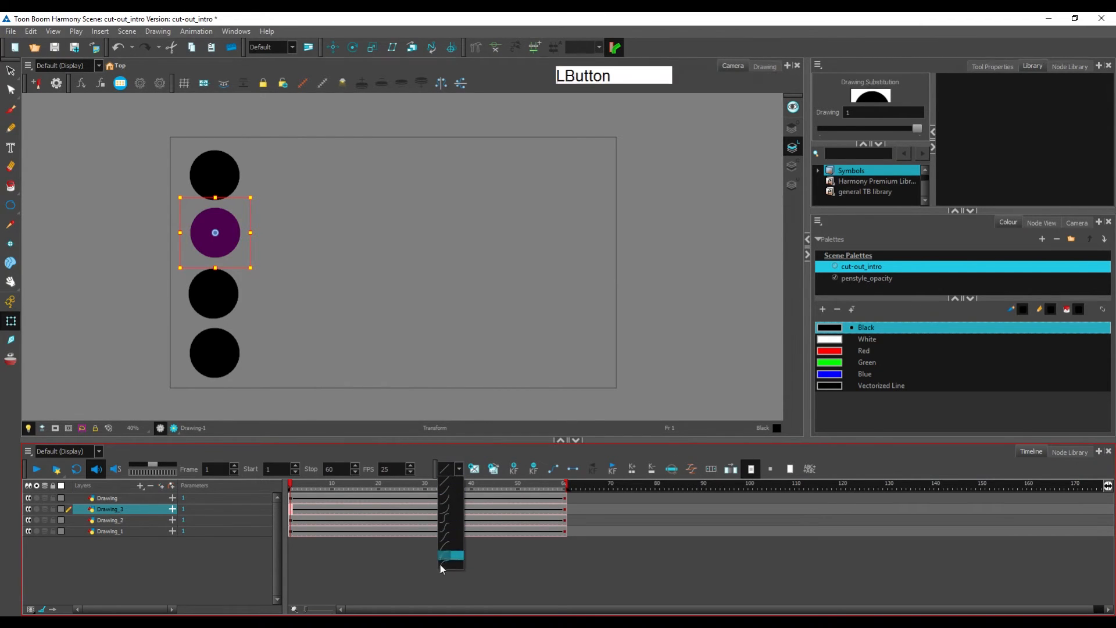
click(448, 482)
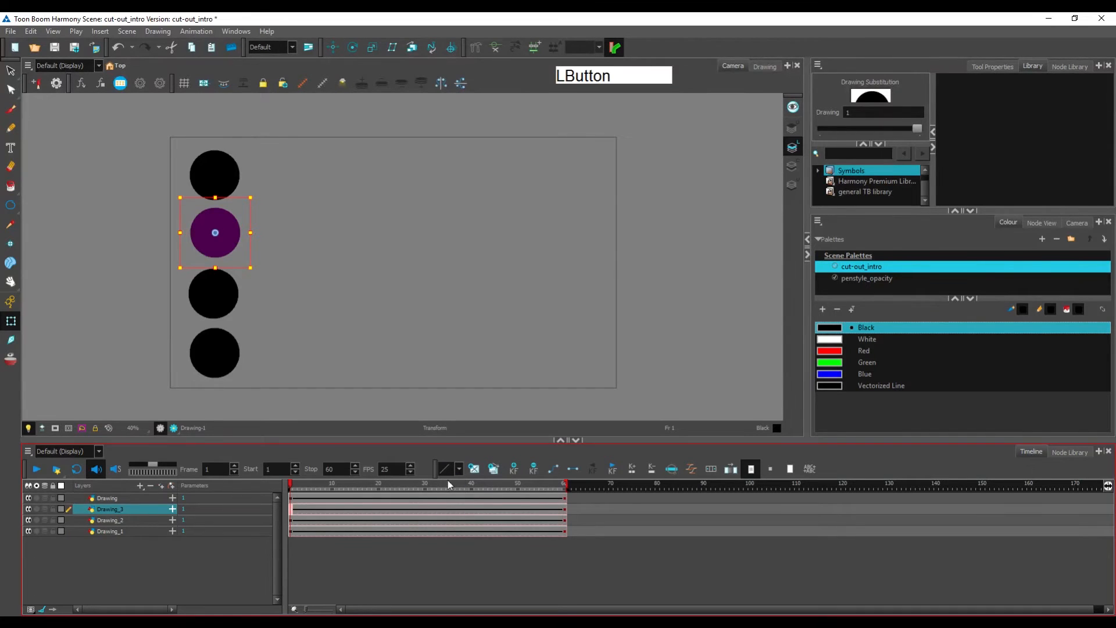
Apply a slow-start ease to Drawing_3's frame 1 keyframe with a Right Time Ratio of about 82 and a Right Value Ratio of 0.
click(290, 510)
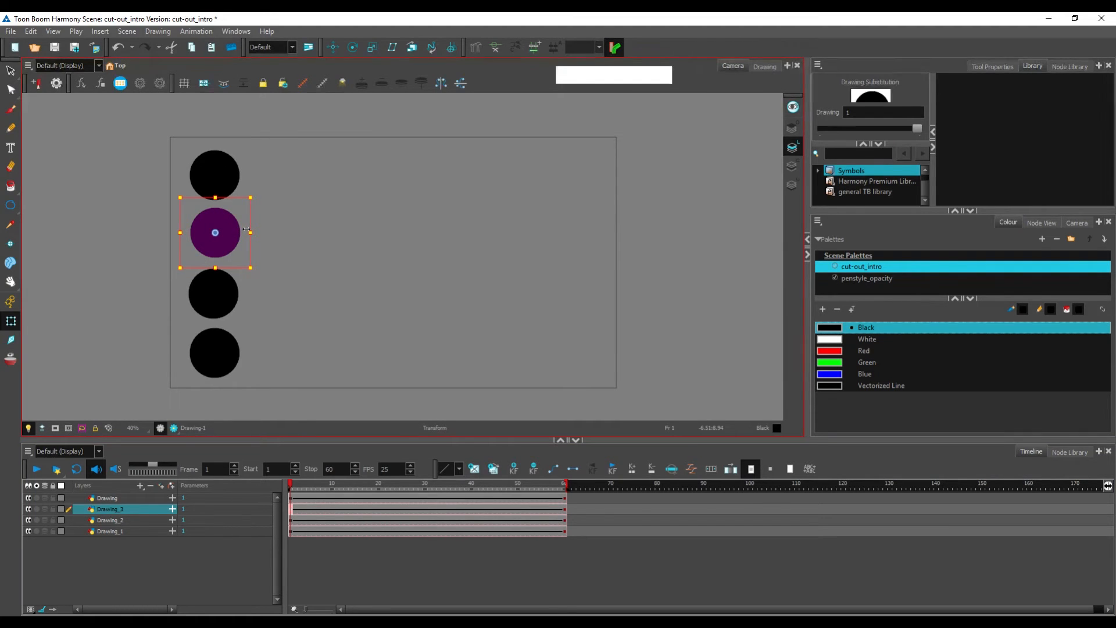
click(690, 469)
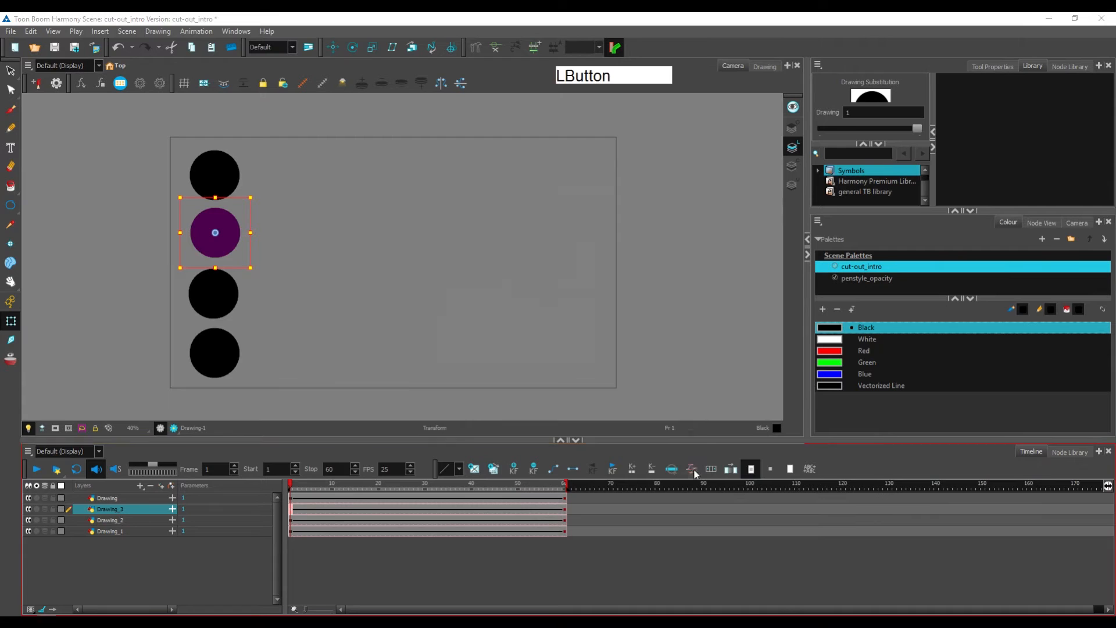
drag(609, 185, 665, 167)
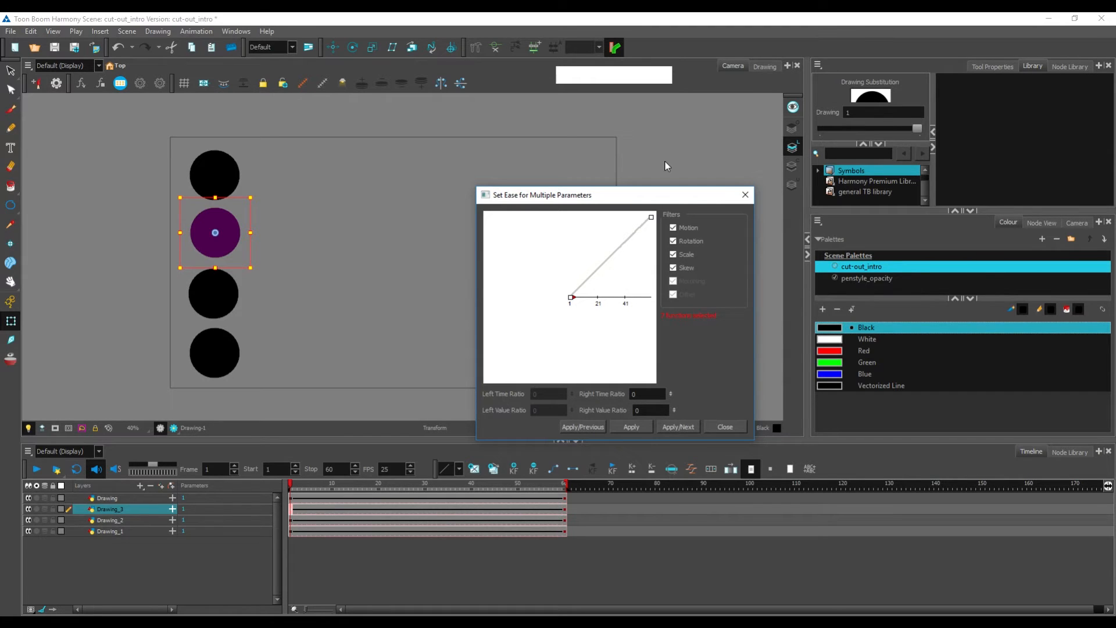
drag(681, 188, 763, 166)
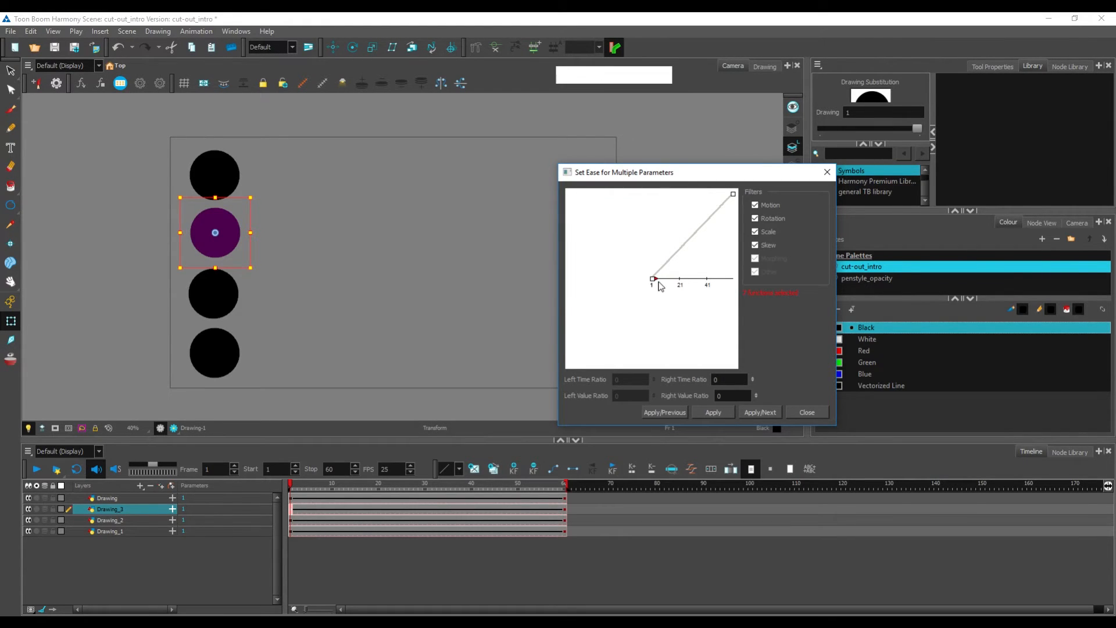
drag(654, 279, 716, 281)
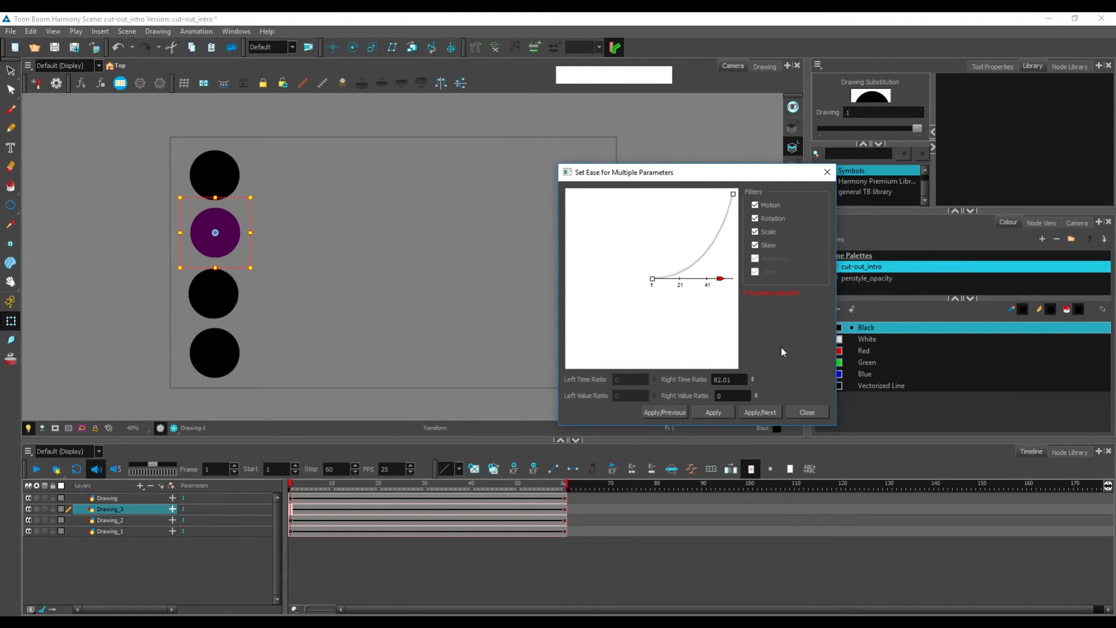
click(716, 416)
click(711, 413)
click(827, 173)
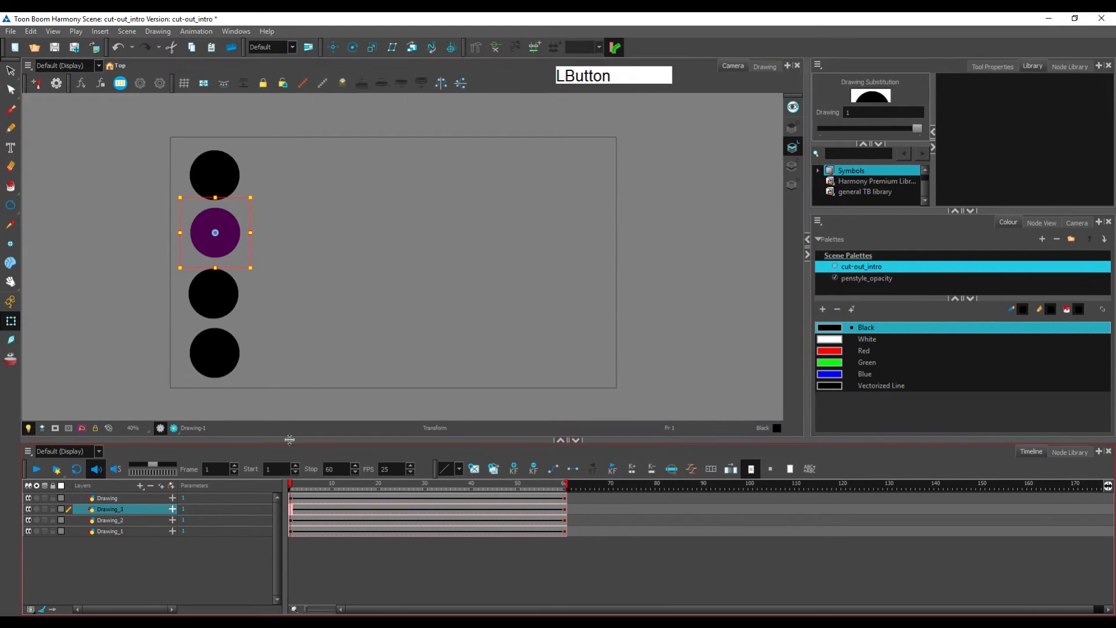
Play the animation and scrub to frame 51 to compare the eased Drawing_3 circle with the linear ones.
key(KP_Enter)
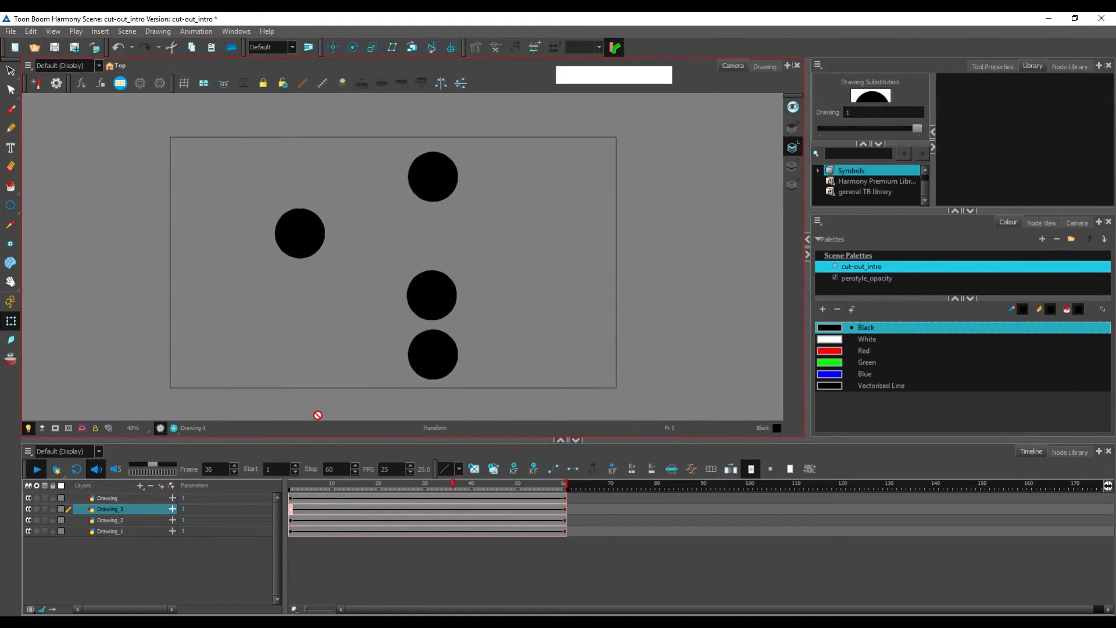
key(Return)
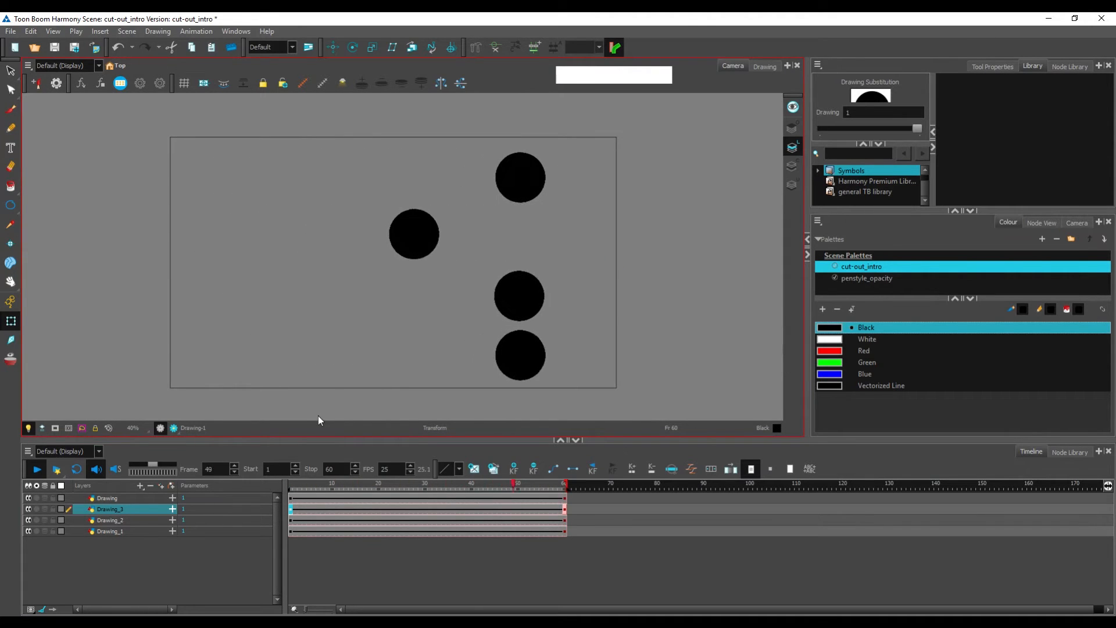
key(Return)
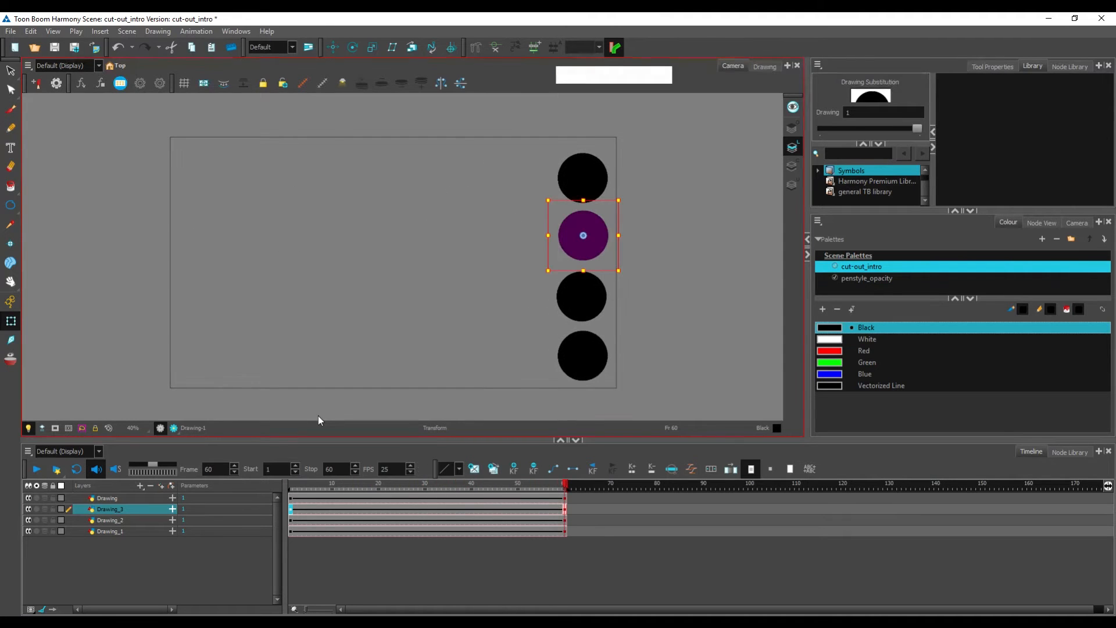
drag(448, 487, 523, 488)
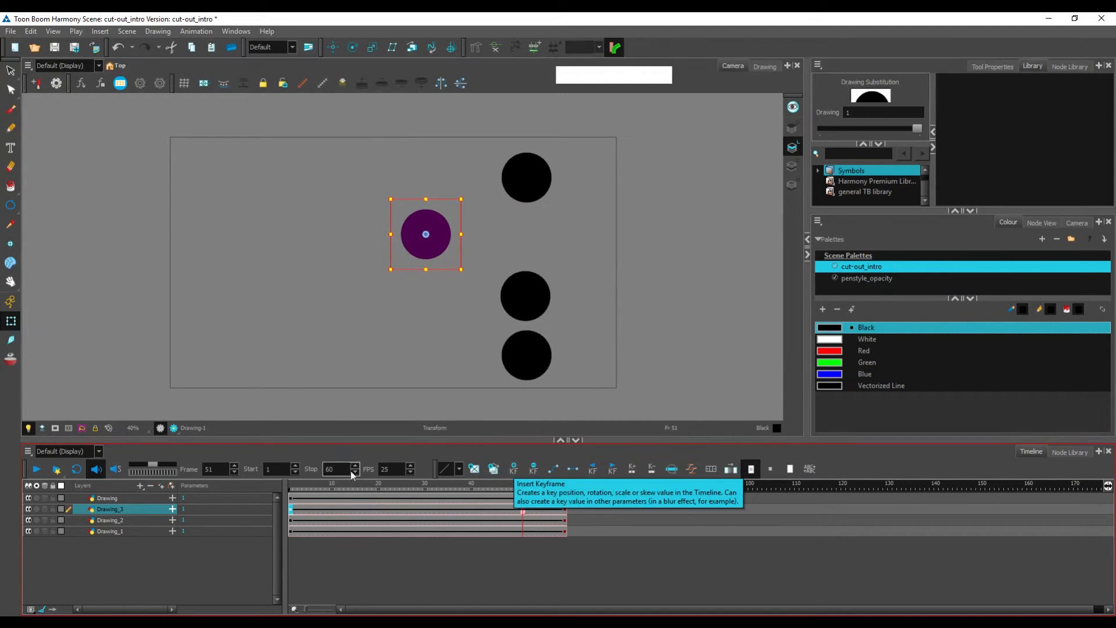
Return to frame 1 and review the ease curve of Drawing_3's first keyframe.
click(291, 497)
click(691, 468)
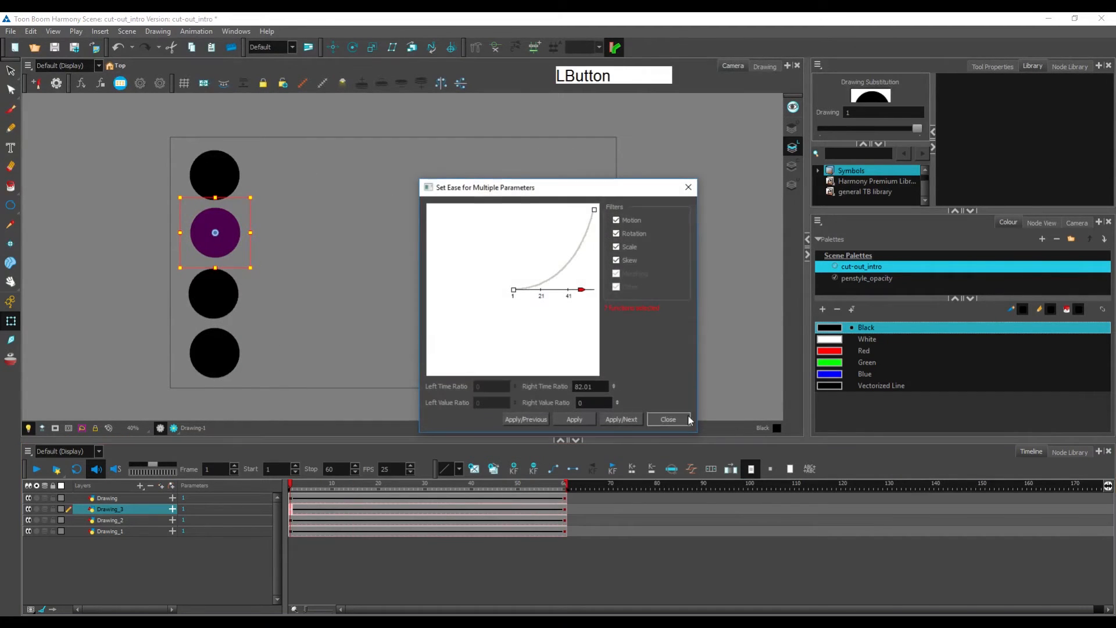
drag(618, 187, 655, 189)
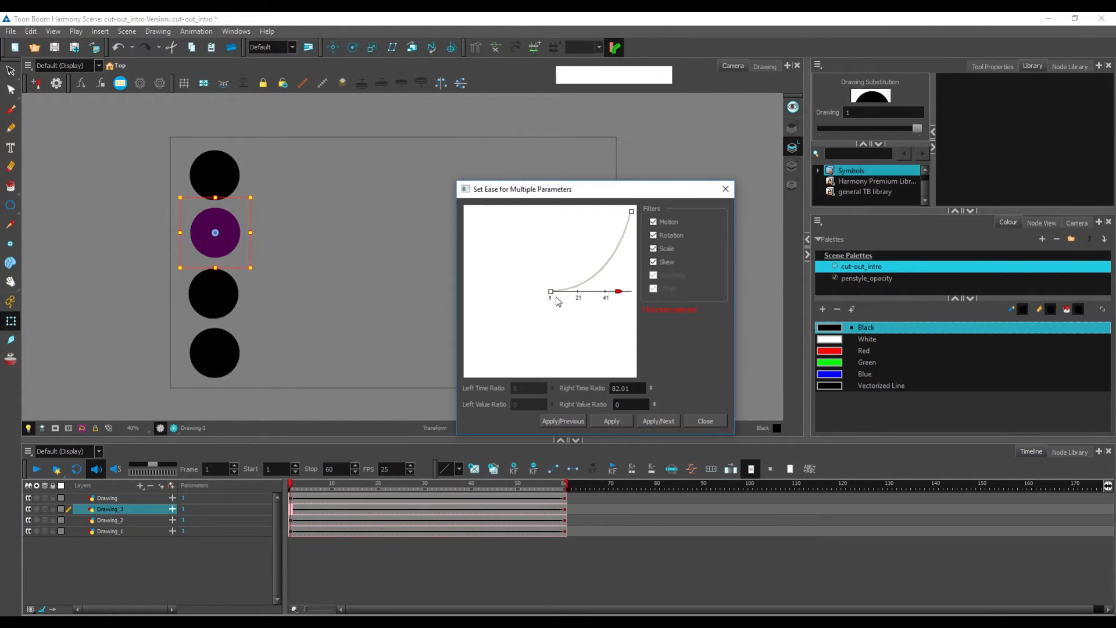
click(725, 190)
click(276, 532)
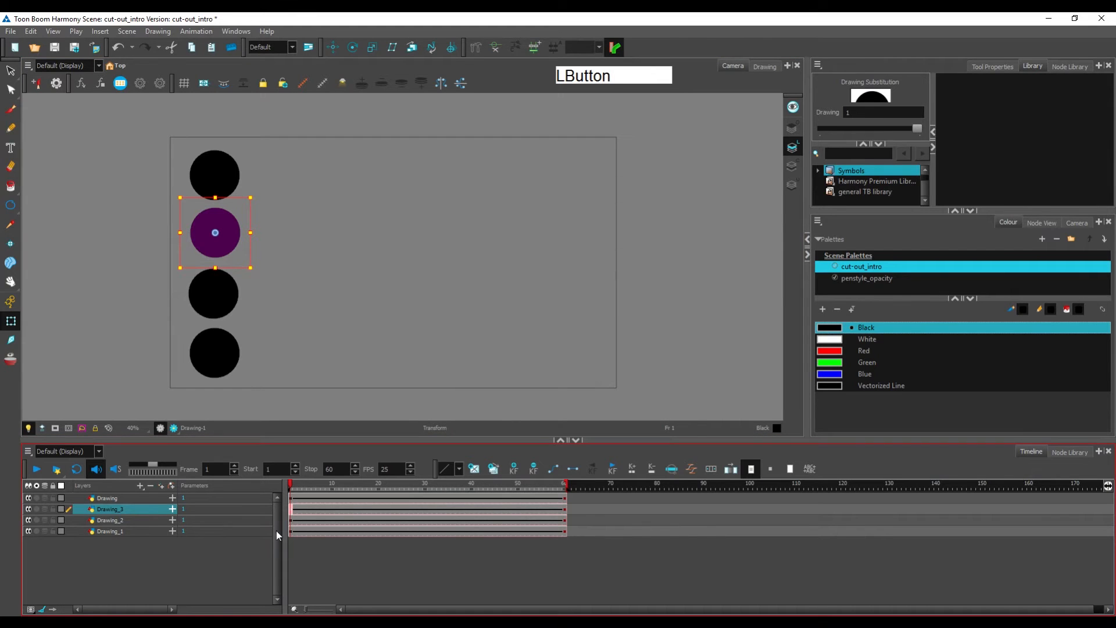
Try a gentle slow-start ease preset on Drawing_3's frame 1 keyframe and play the animation.
click(459, 469)
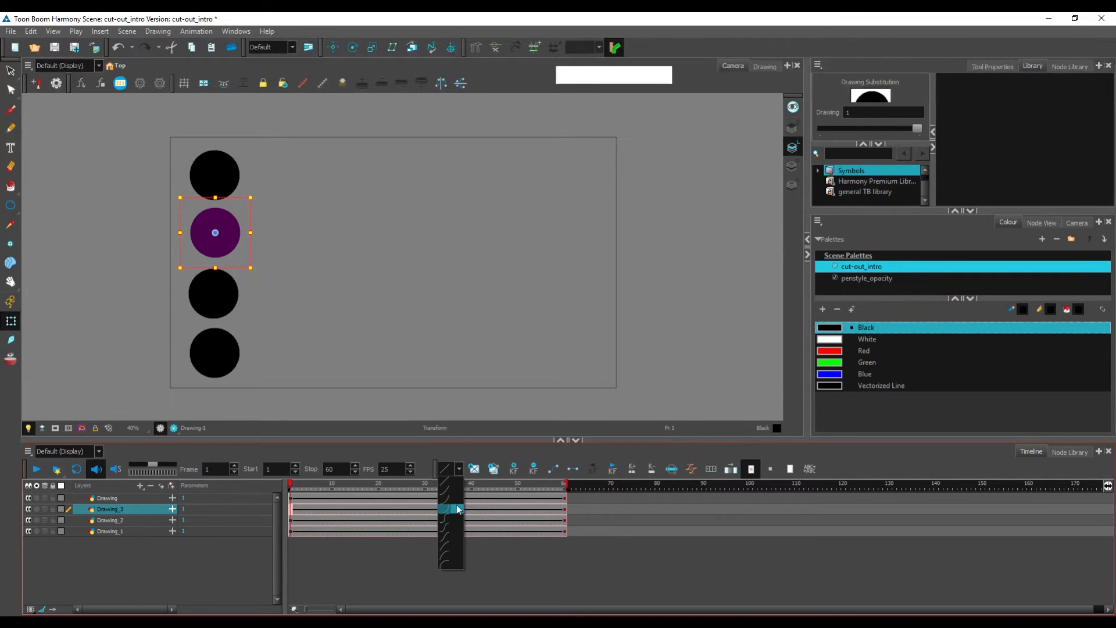
click(456, 490)
key(Return)
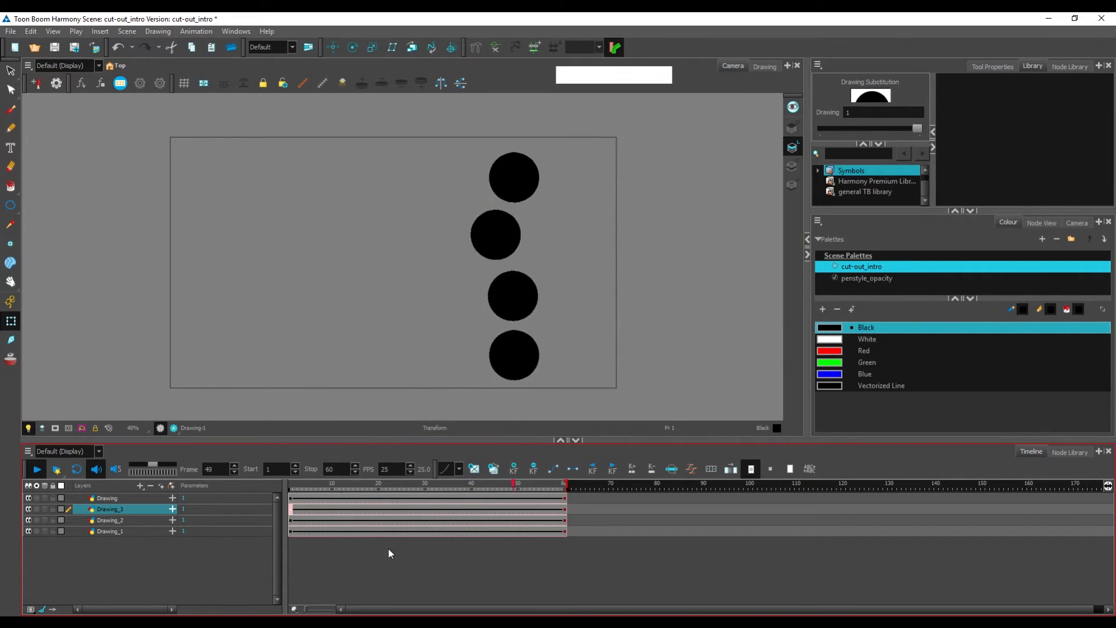
Apply a stronger slow-start ease preset to Drawing_3's frame 1 keyframe, playing the animation and returning to frame 1.
click(458, 470)
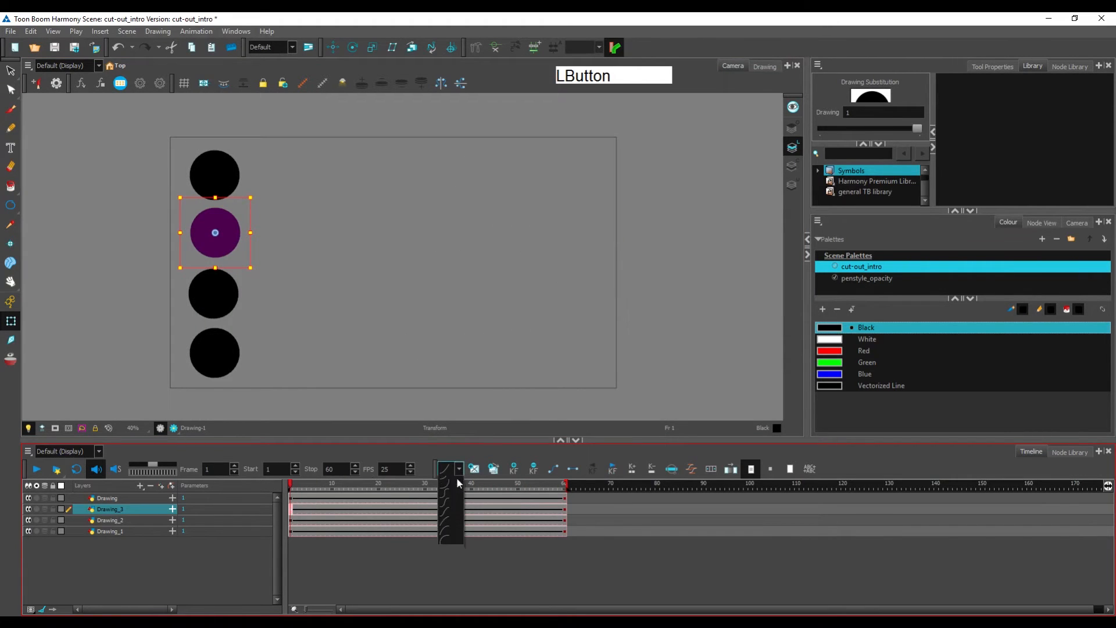
click(451, 513)
key(Return)
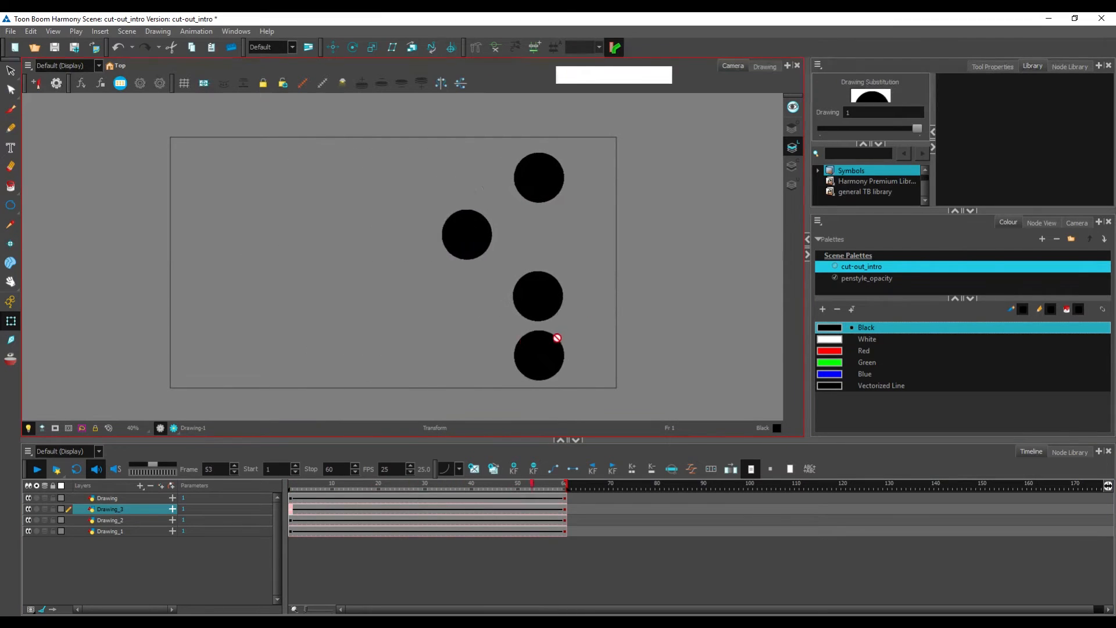
drag(351, 486, 261, 498)
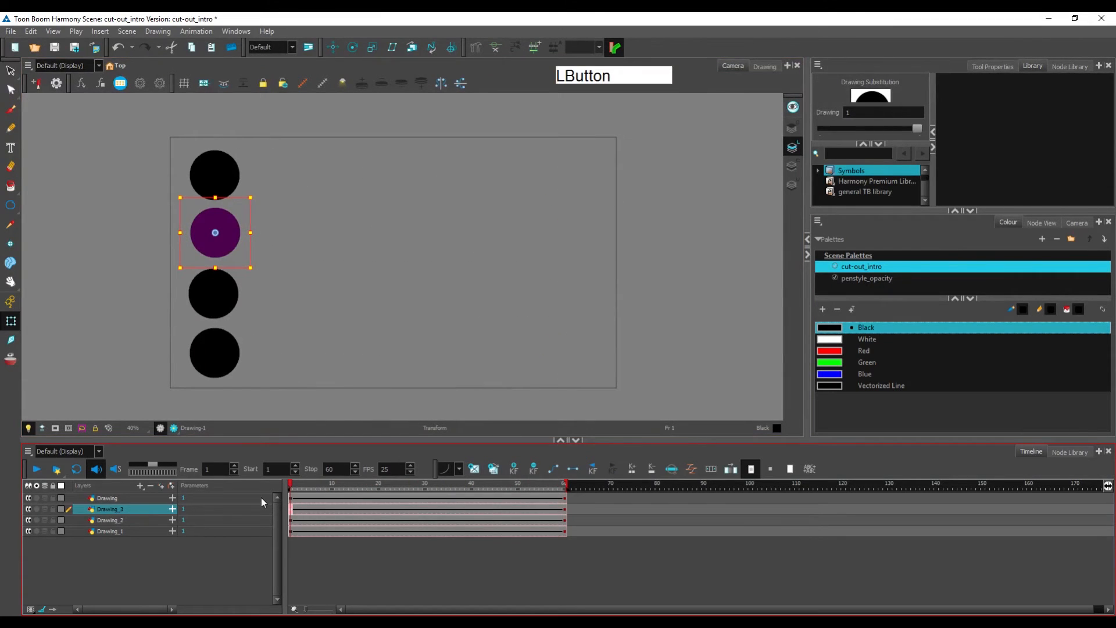
Apply a custom fast-start ease to Drawing_2's frame 1 keyframe with a Right Time Ratio of 0 and a Right Value Ratio of about 85.
click(132, 520)
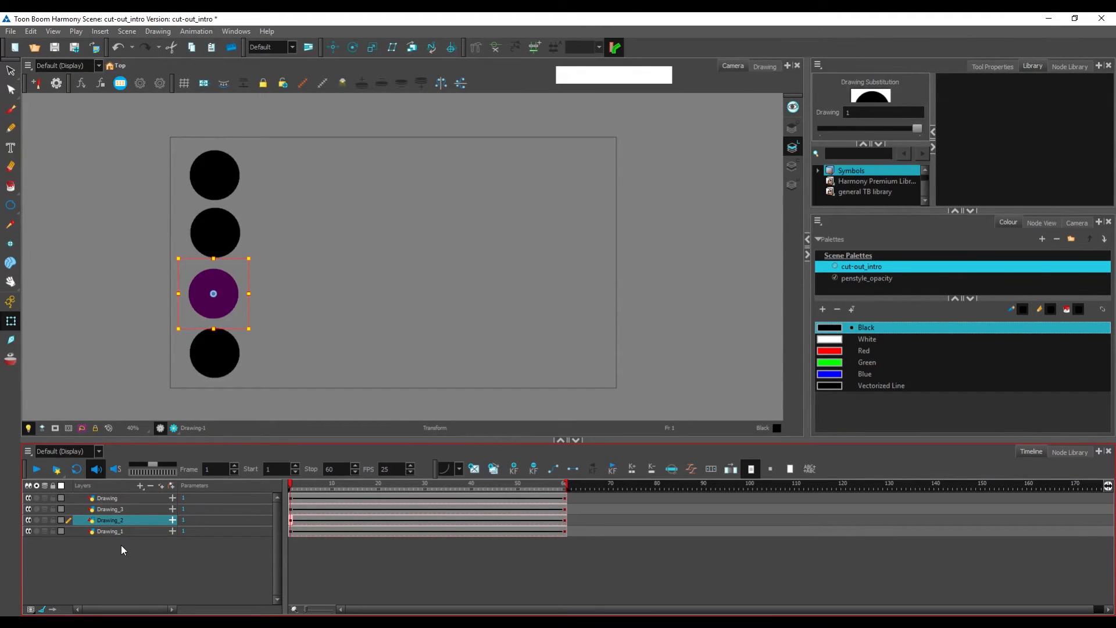
click(291, 525)
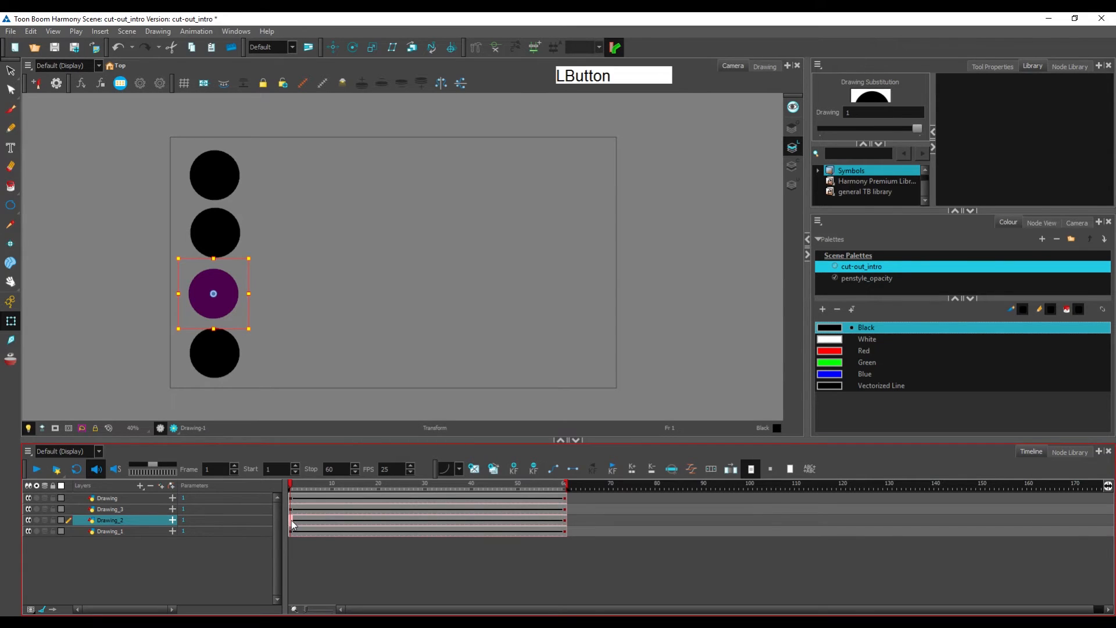
click(692, 469)
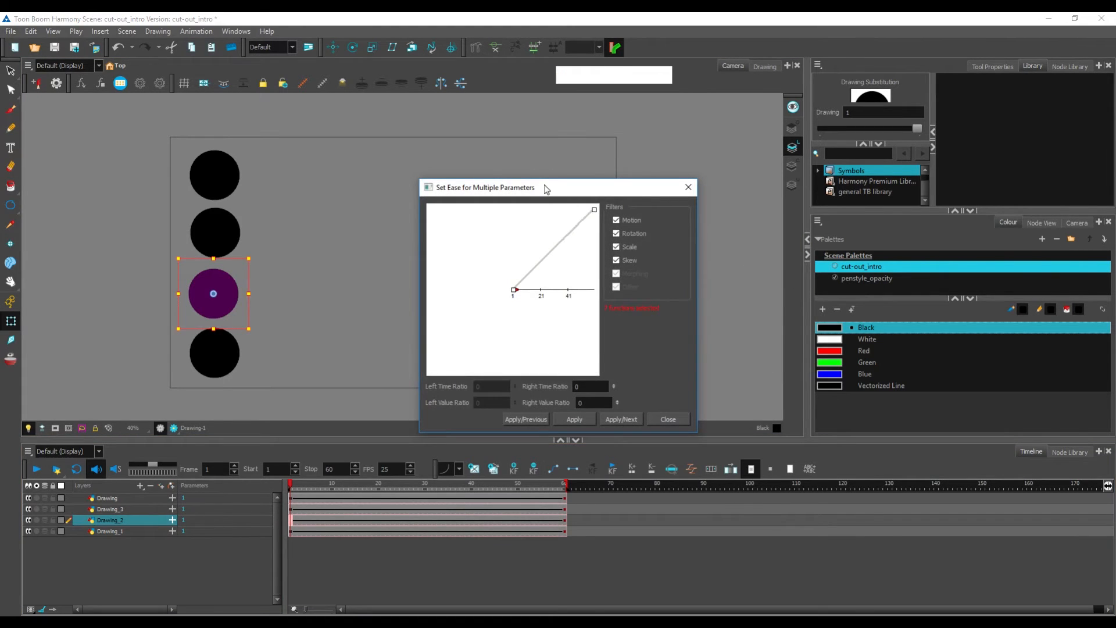
drag(545, 188, 577, 198)
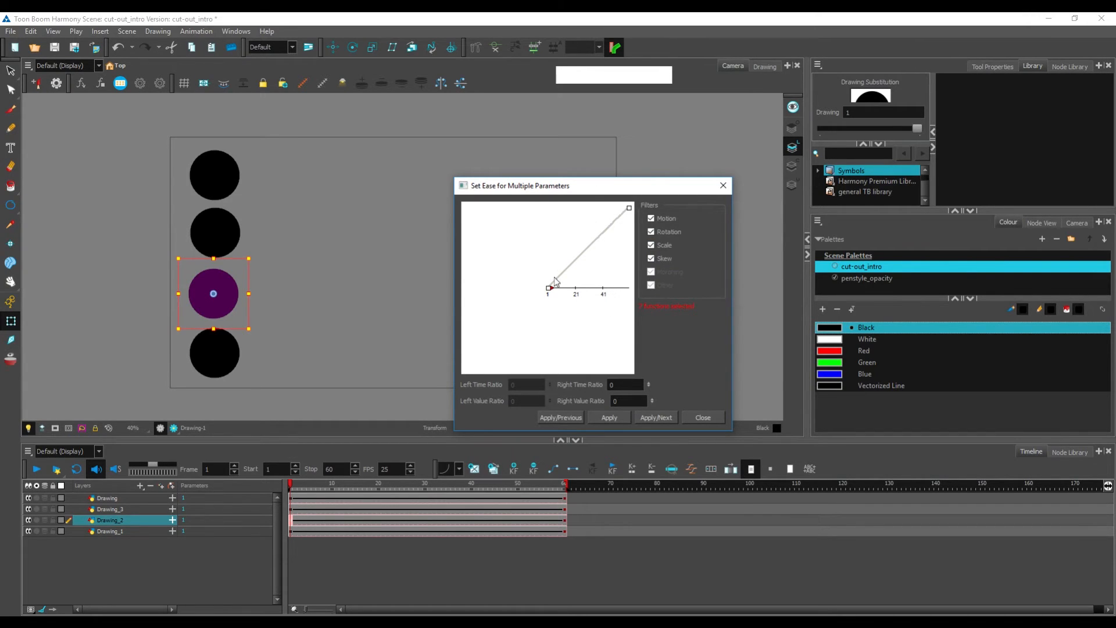
drag(552, 294, 542, 226)
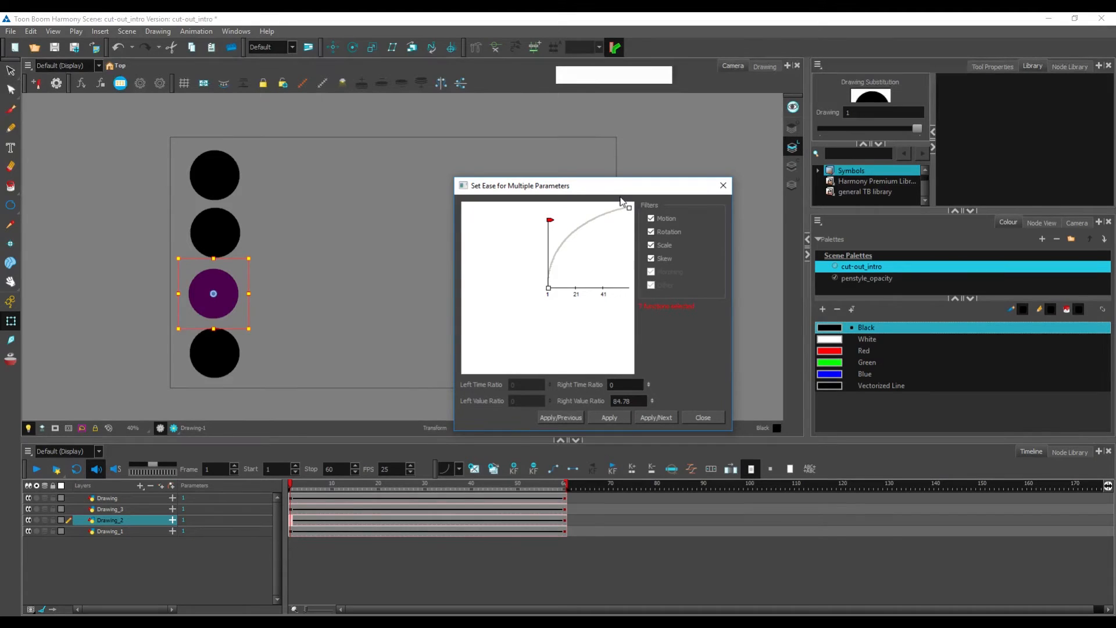
click(683, 361)
click(609, 416)
click(700, 417)
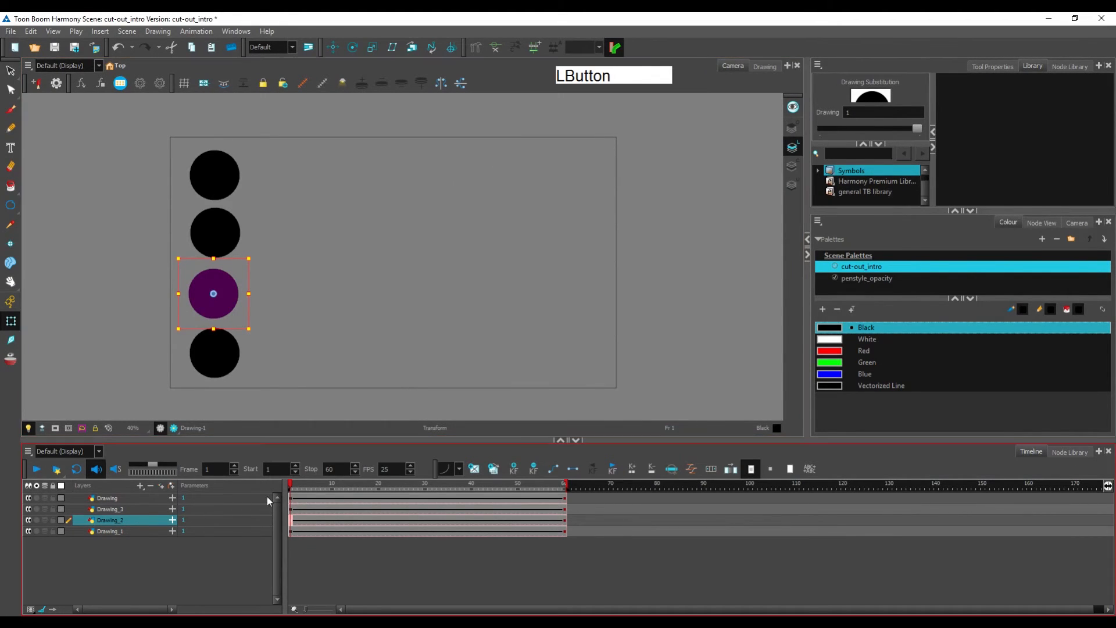
Play the animation to compare Drawing_2's custom ease with the other circles, and review its curve at frame 1.
key(KP_Enter)
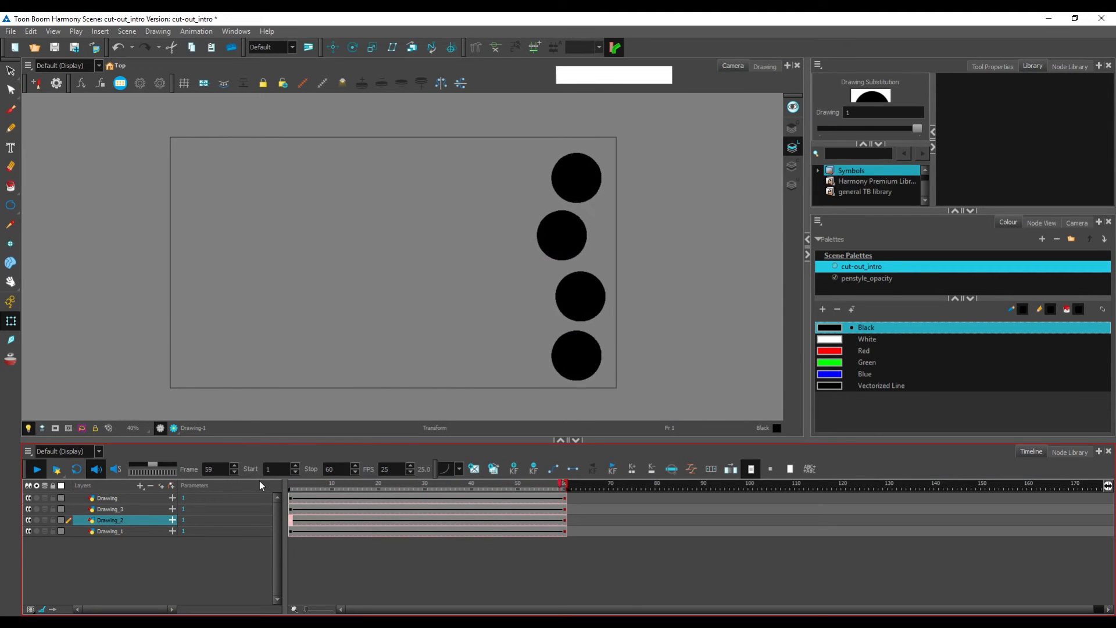
key(KP_Enter)
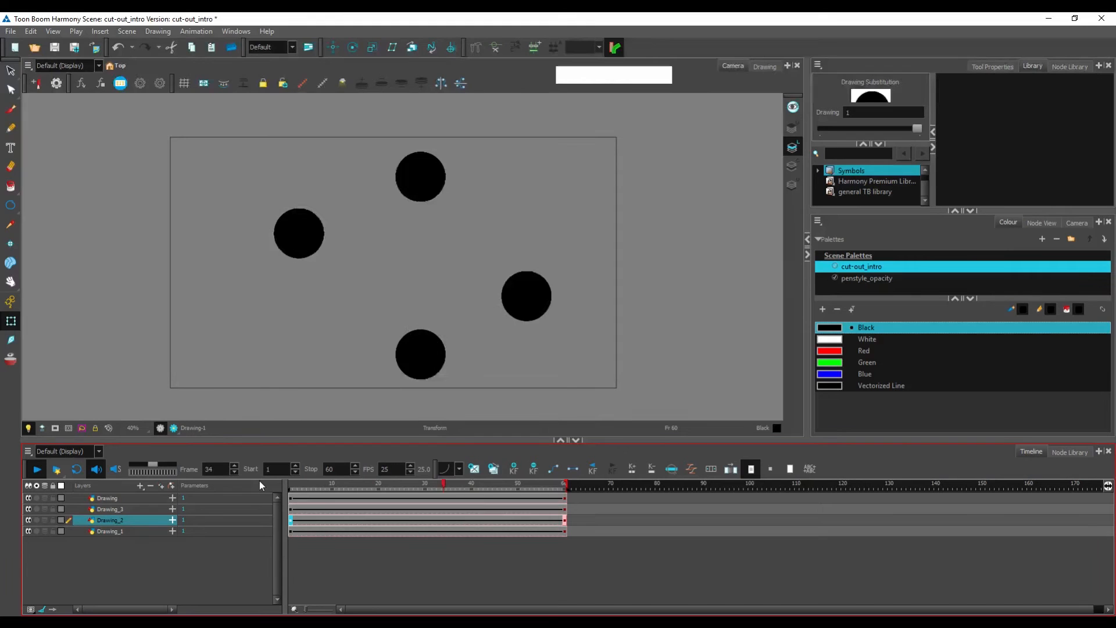
key(KP_Enter)
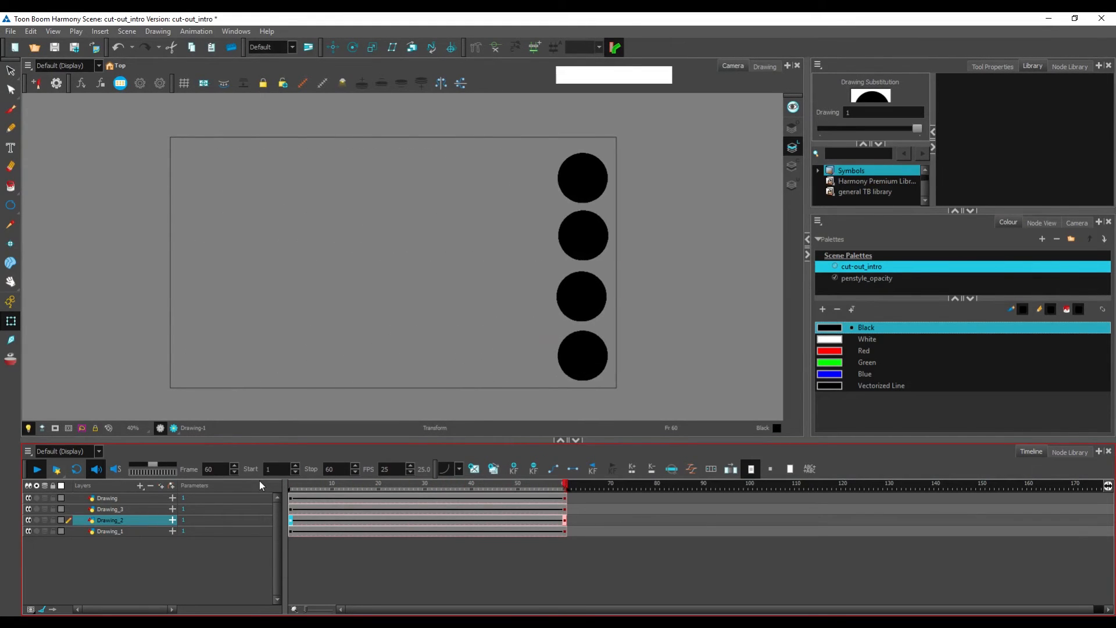
click(292, 487)
click(691, 469)
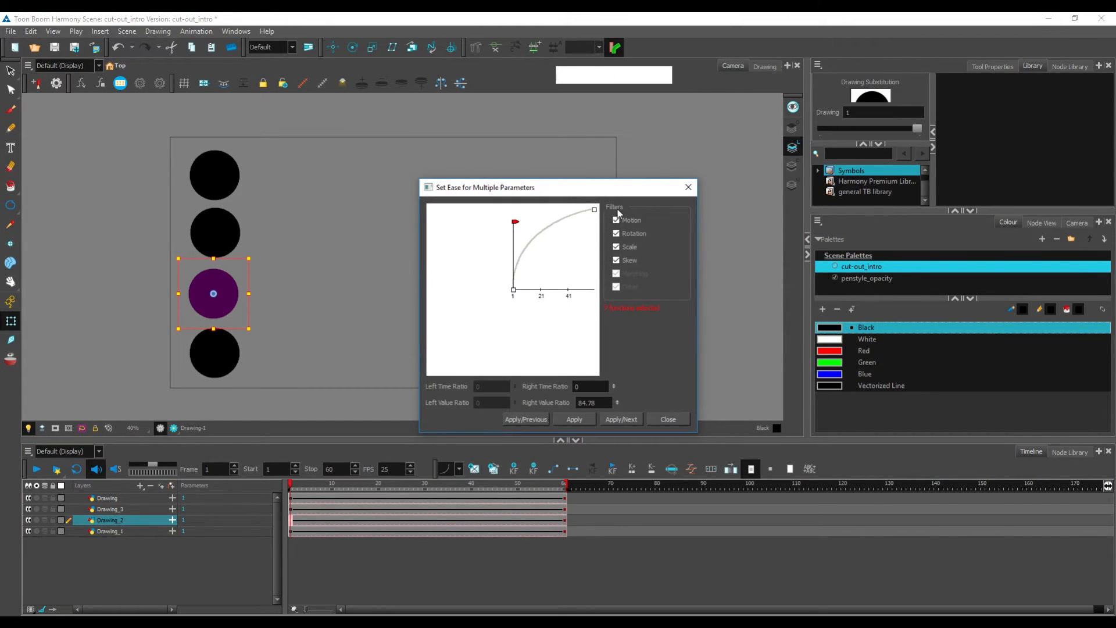
click(690, 187)
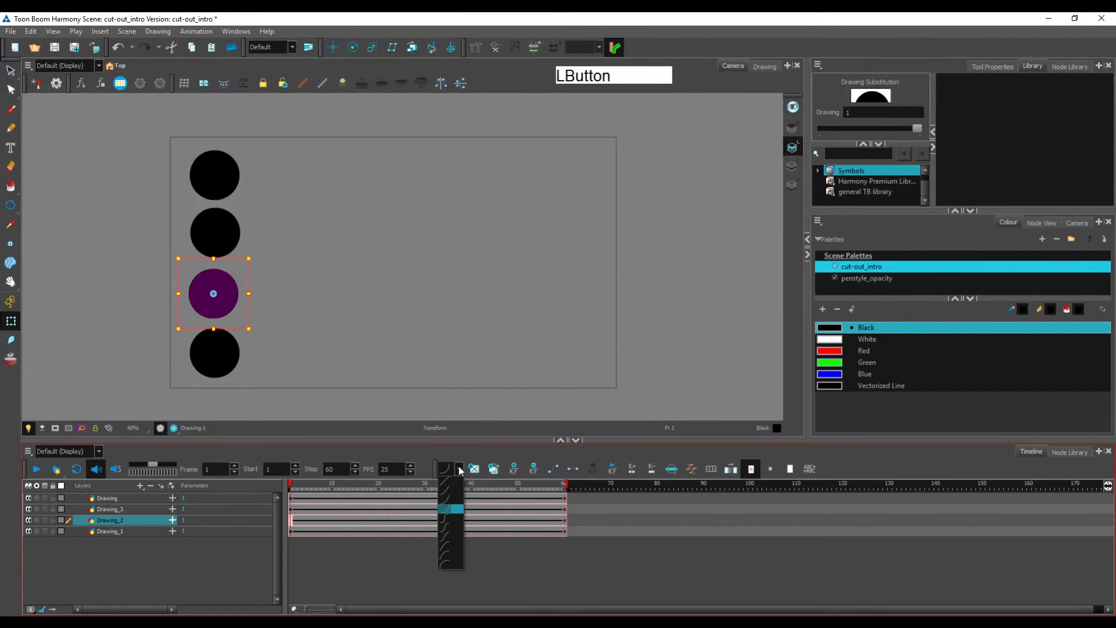
Apply a fast-start, slow-end ease preset to Drawing_2's frame 1 keyframe, playing the animation and returning to frame 1.
click(446, 565)
key(KP_Enter)
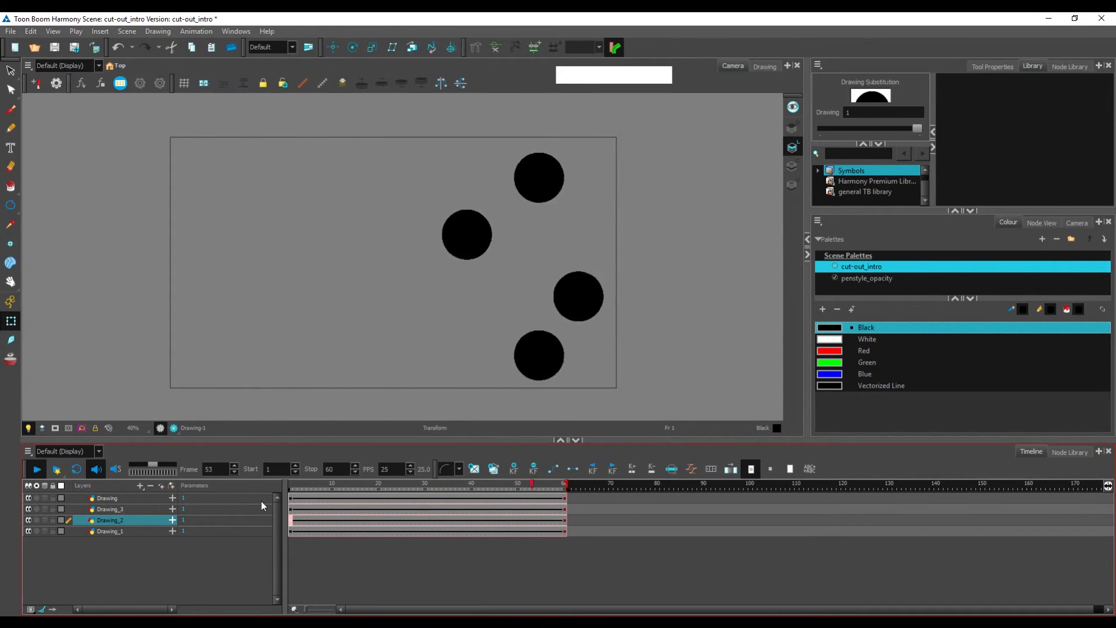
key(KP_Enter)
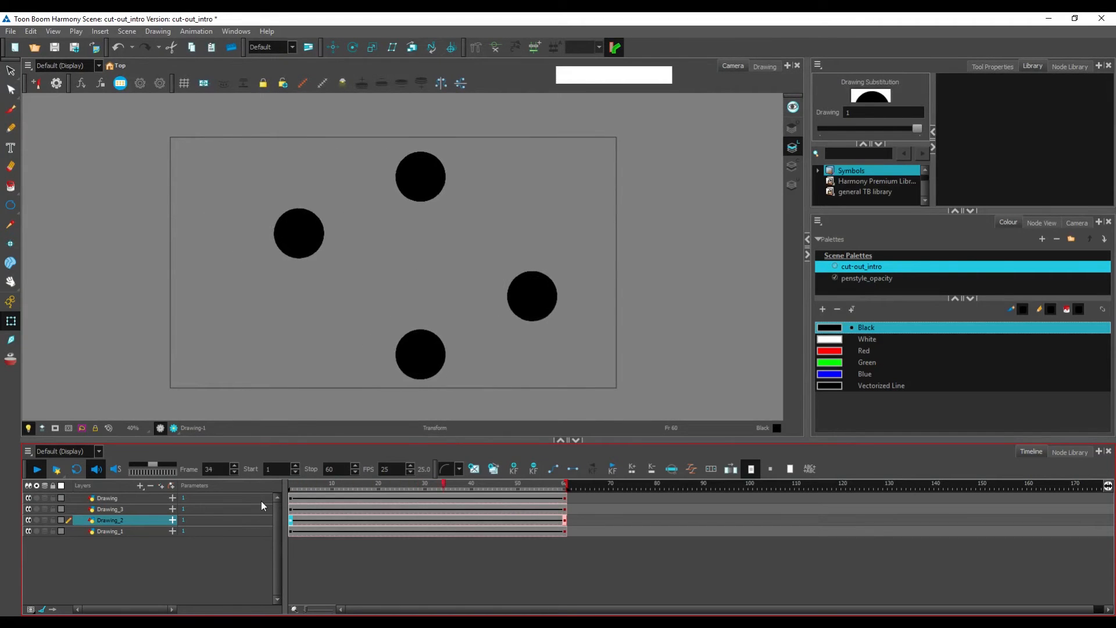
drag(299, 487, 231, 540)
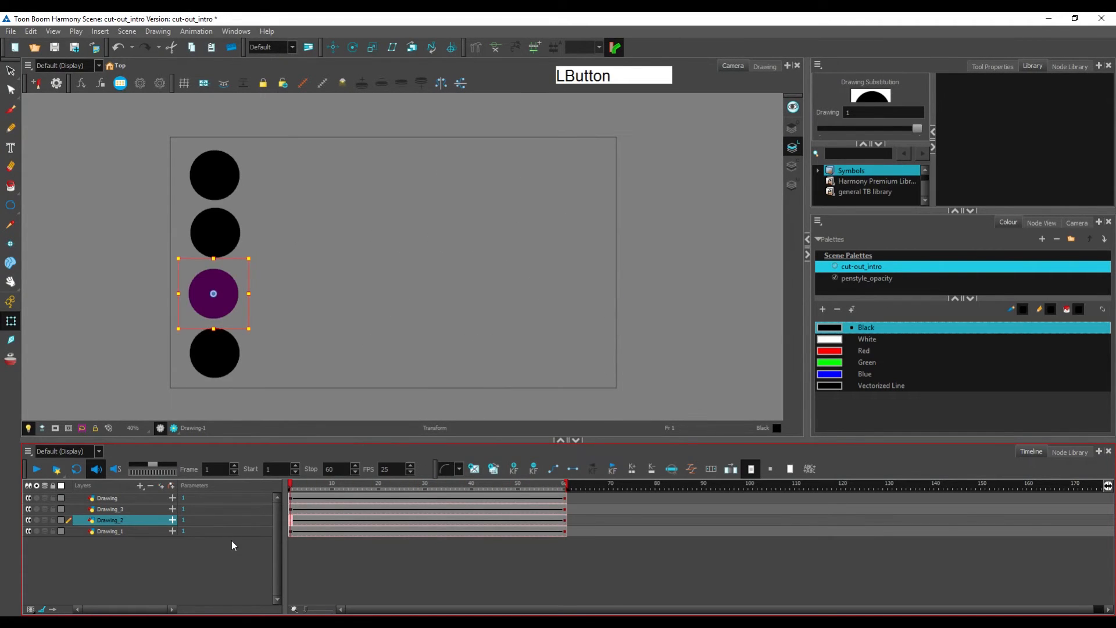
Review the preset's ease curve on Drawing_2, going through its frame 1 and frame 60 keyframes.
click(692, 469)
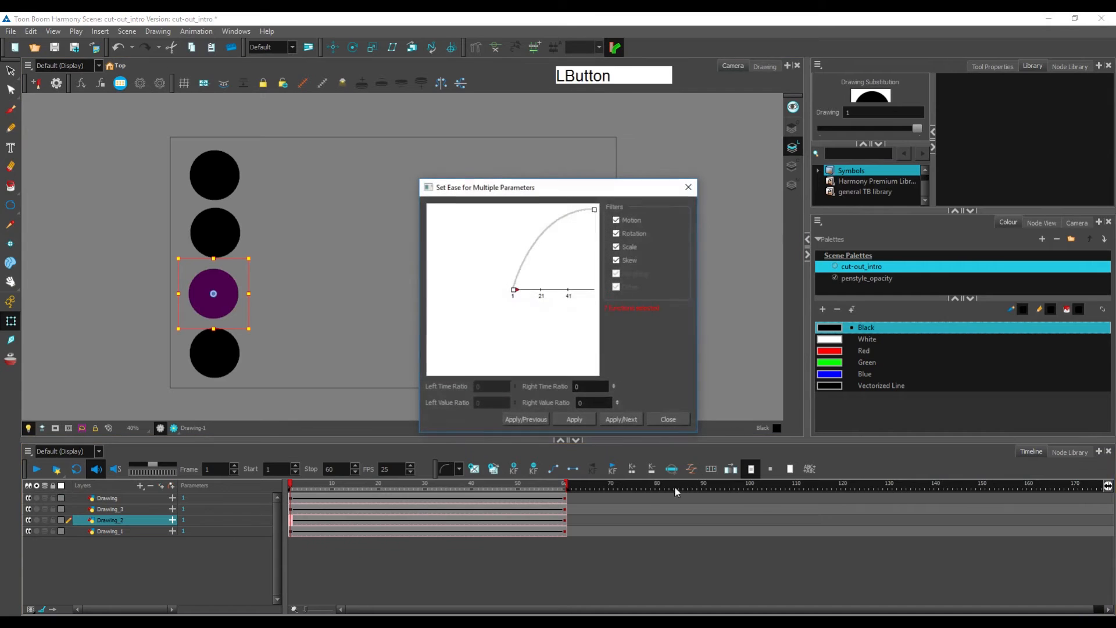
click(606, 423)
click(526, 419)
click(621, 420)
click(688, 187)
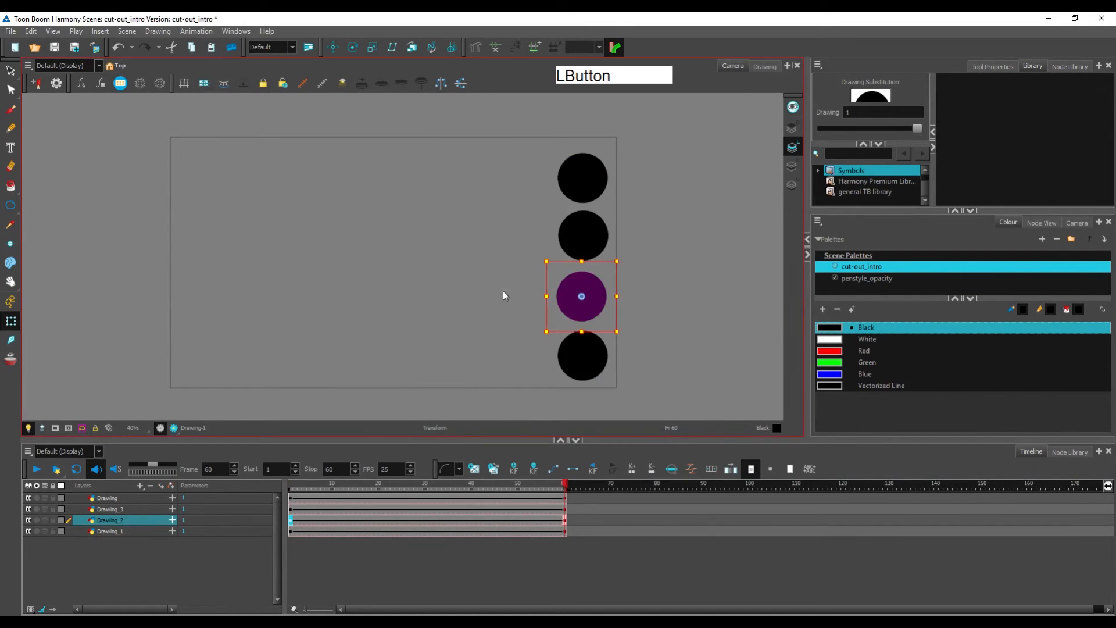
Replay and scrub the animation between frames 1 and 60 to compare Drawing_2's slowing motion with the other circles.
drag(491, 483, 564, 494)
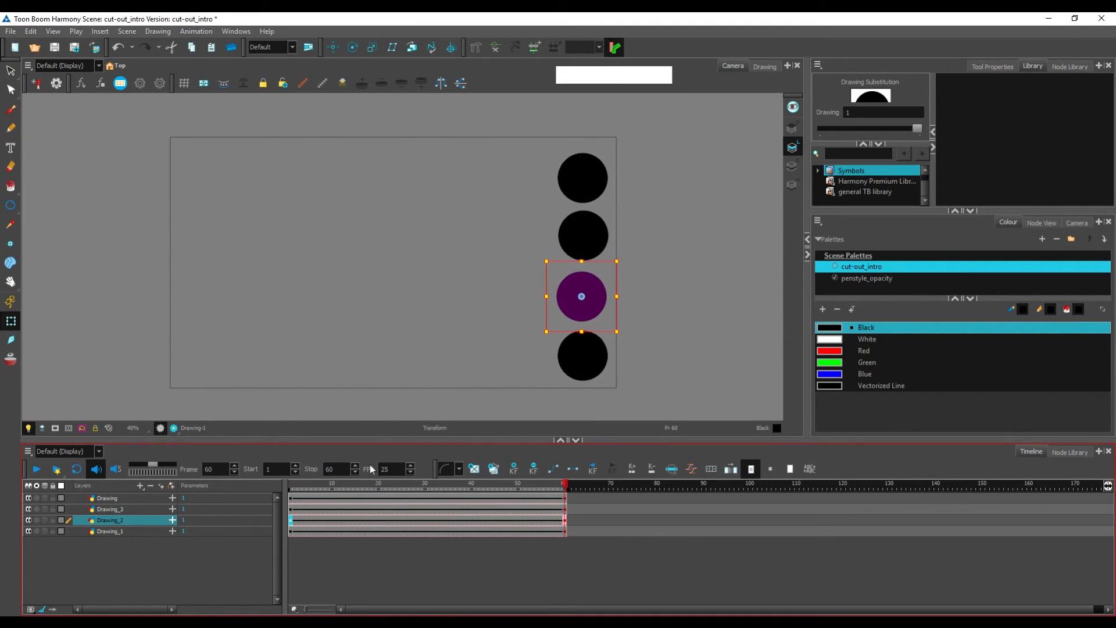
click(459, 469)
click(459, 462)
click(337, 520)
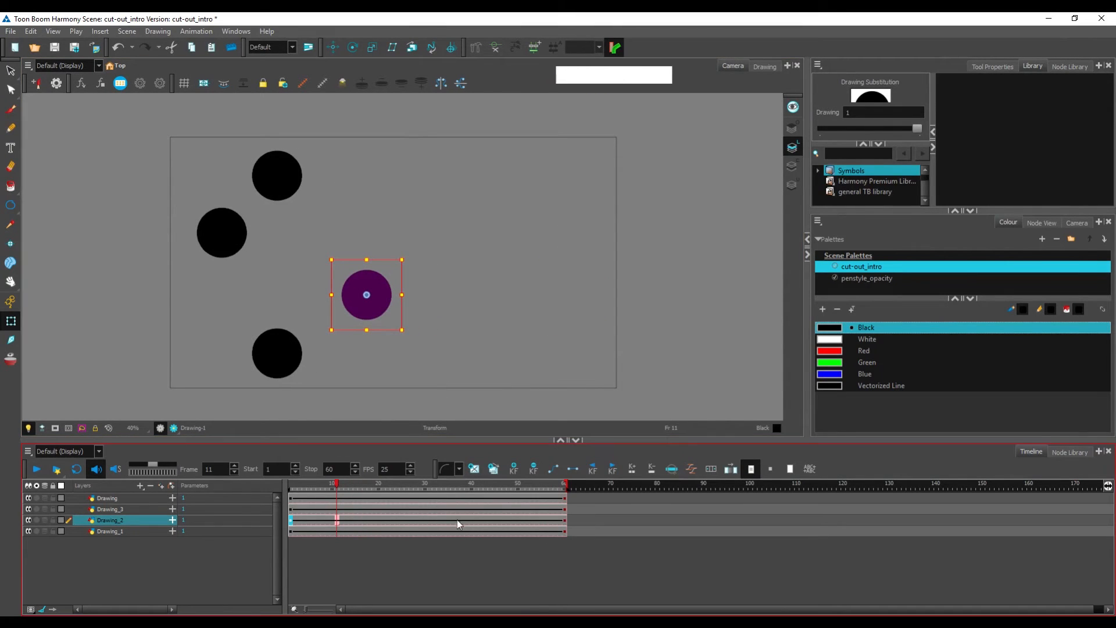
click(291, 520)
key(KP_Enter)
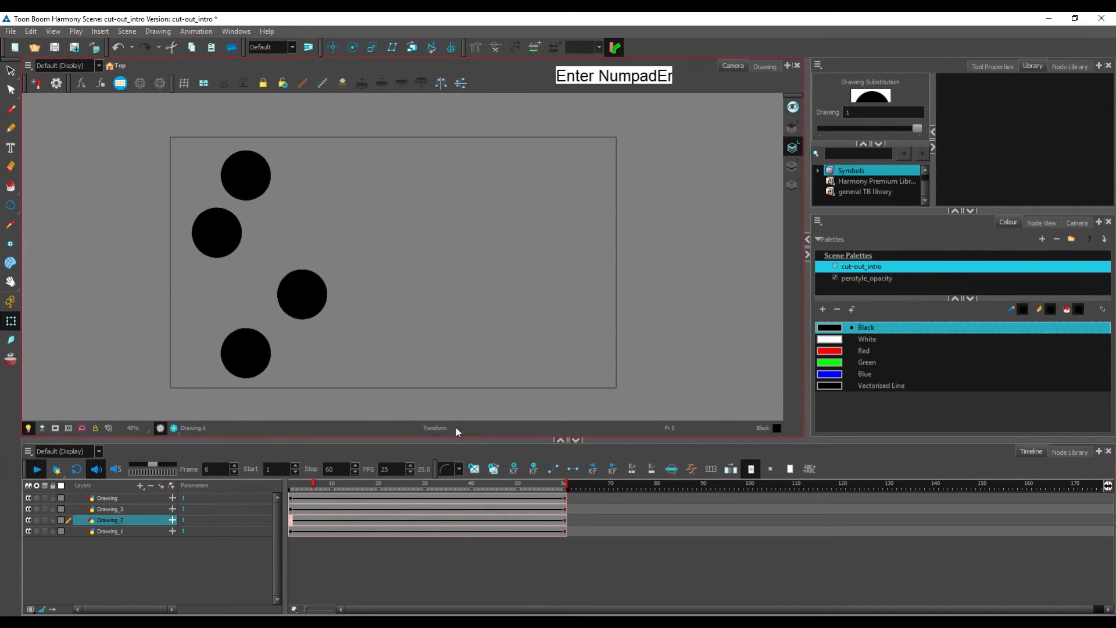
drag(493, 483, 565, 504)
key(KP_Enter)
drag(430, 484, 194, 518)
Apply a slow-start ease to Drawing_1's frame 1 keyframe with a Right Time Ratio of about 58, and advance to its frame 60 keyframe.
click(291, 531)
click(358, 385)
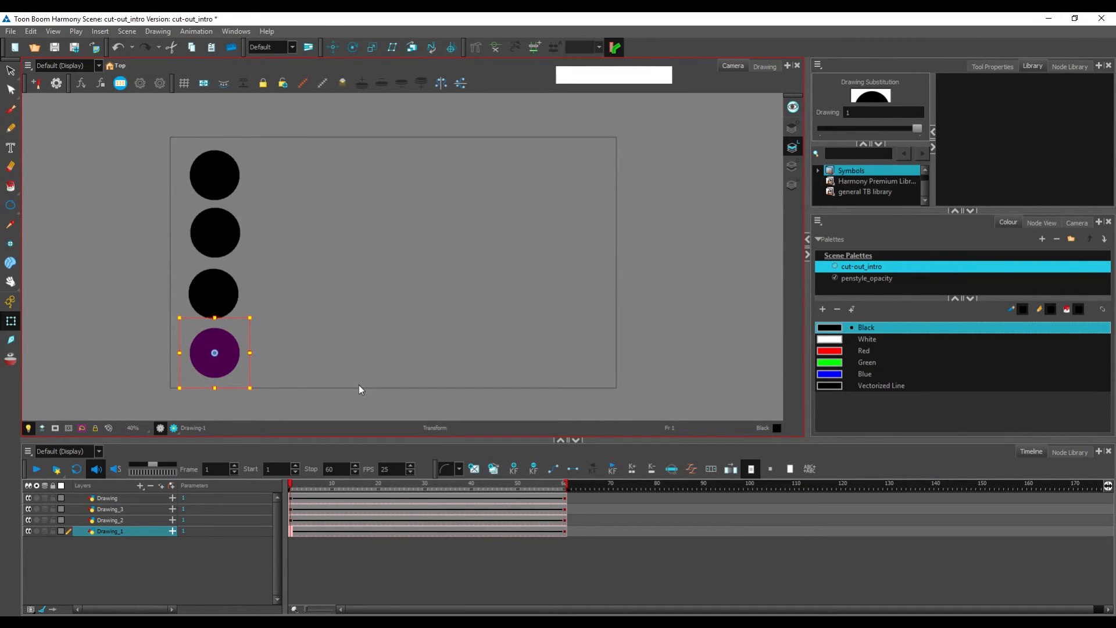
click(291, 532)
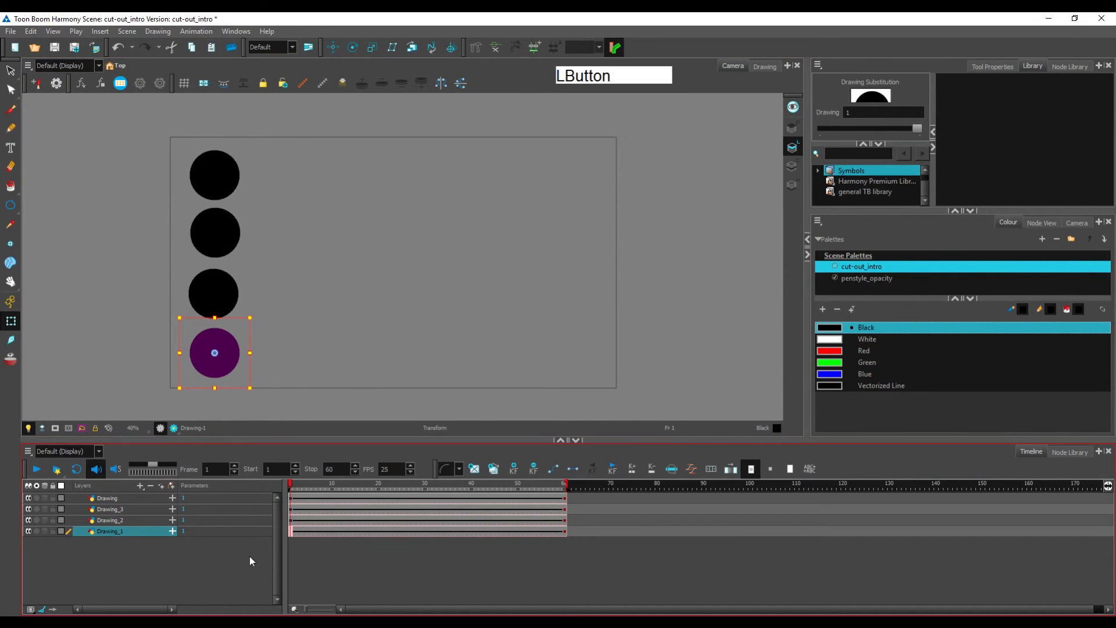
click(697, 464)
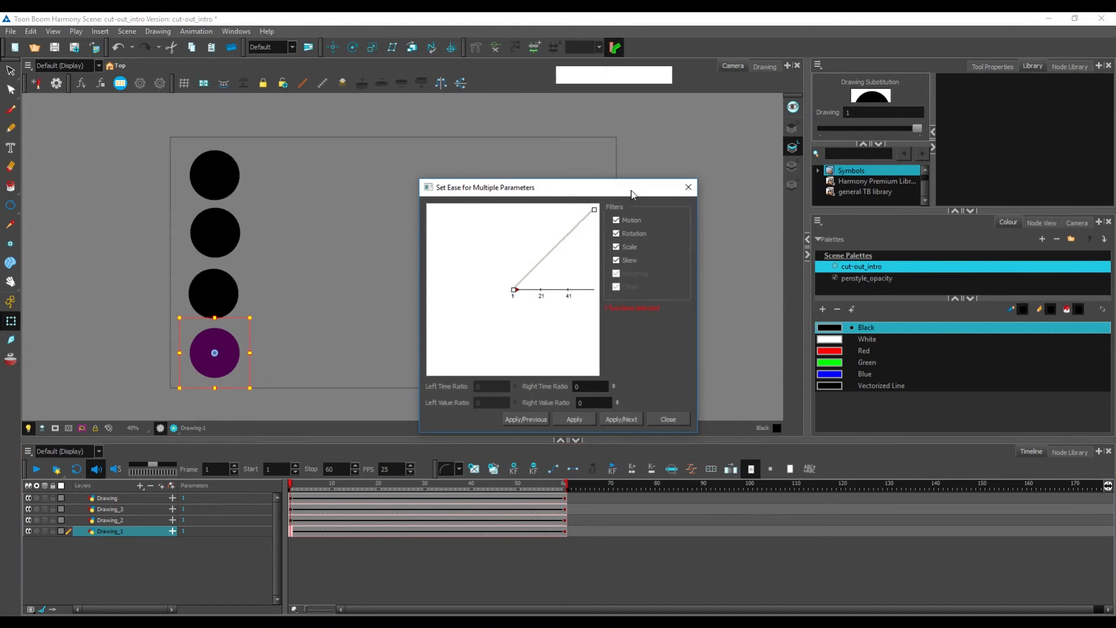
drag(633, 192, 668, 197)
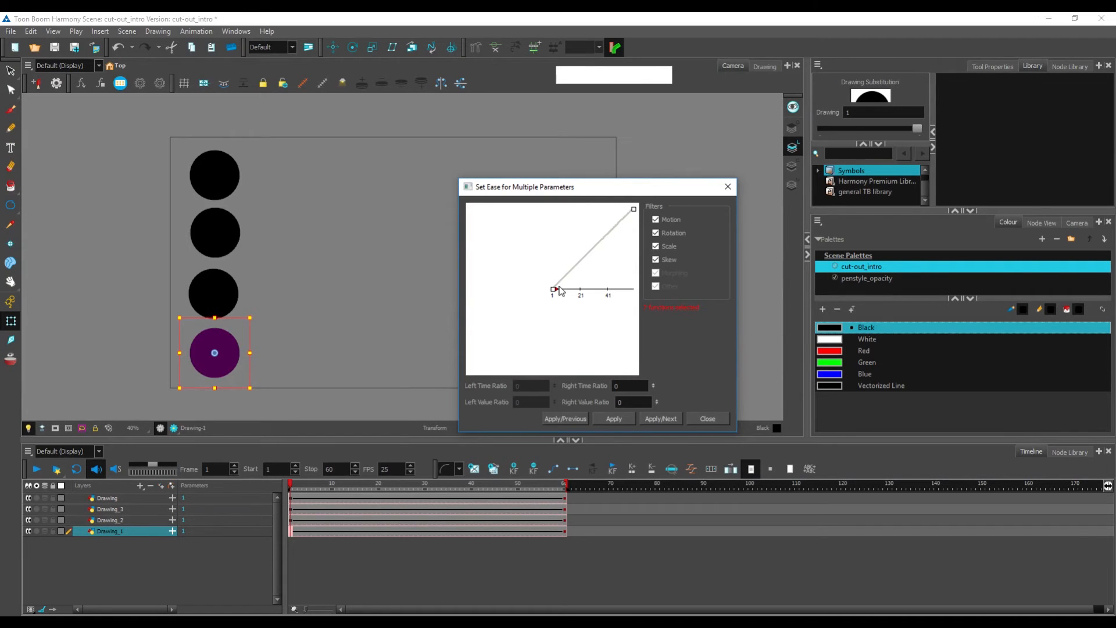
drag(555, 290, 603, 290)
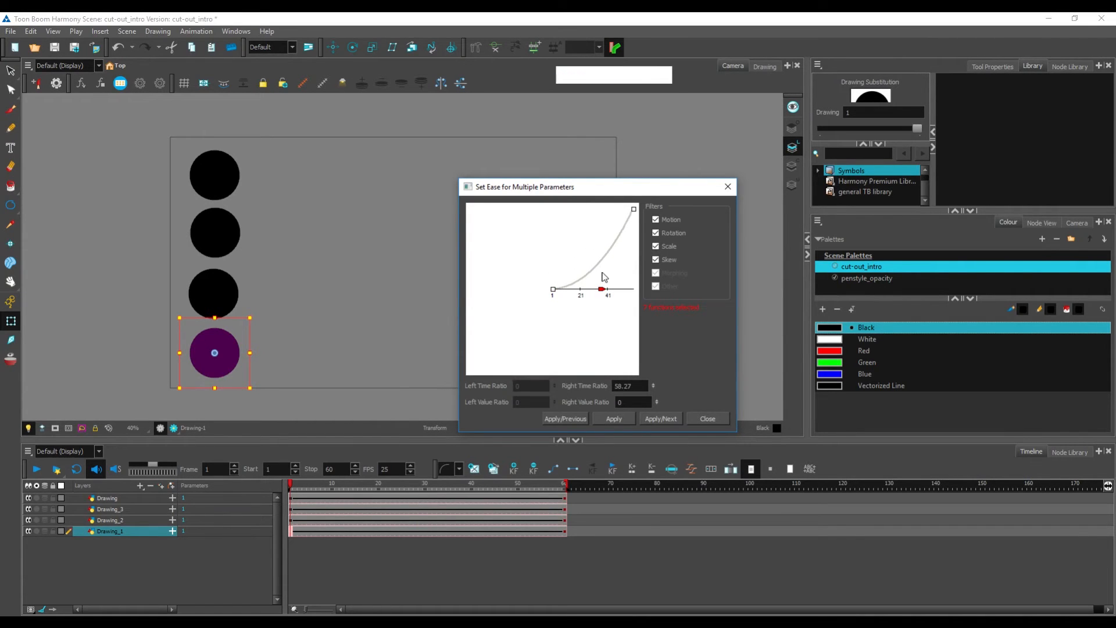
mouse_move(635, 211)
mouse_down()
mouse_move(626, 219)
mouse_move(638, 210)
mouse_up()
click(669, 406)
click(658, 415)
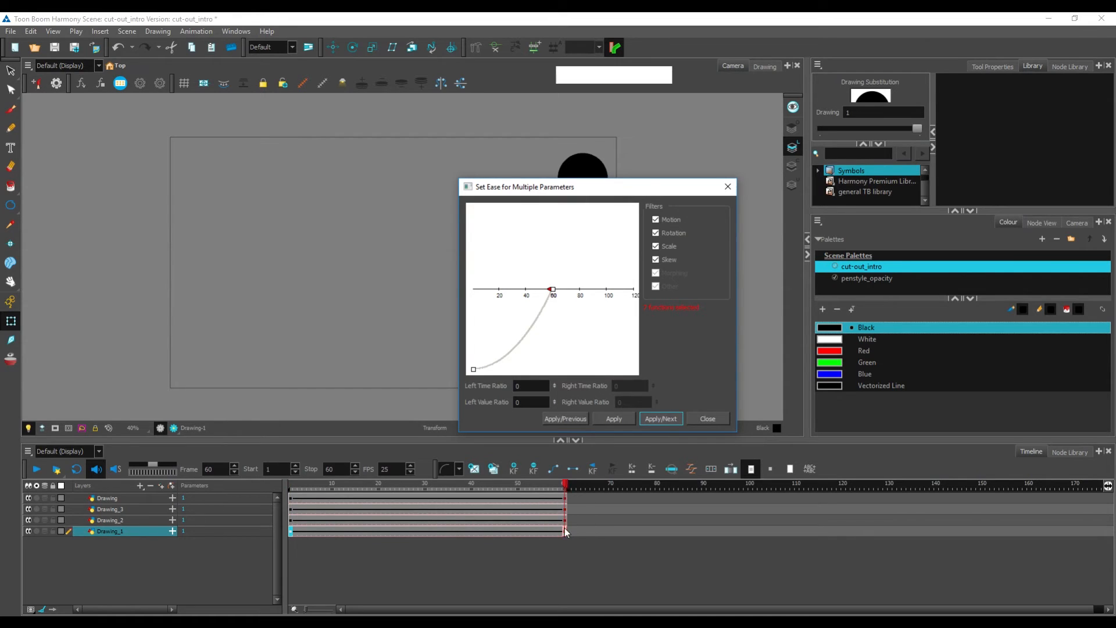
Step back to Drawing_1's frame 1 keyframe to check its ease curve and return to the frame 60 keyframe.
click(573, 416)
click(546, 418)
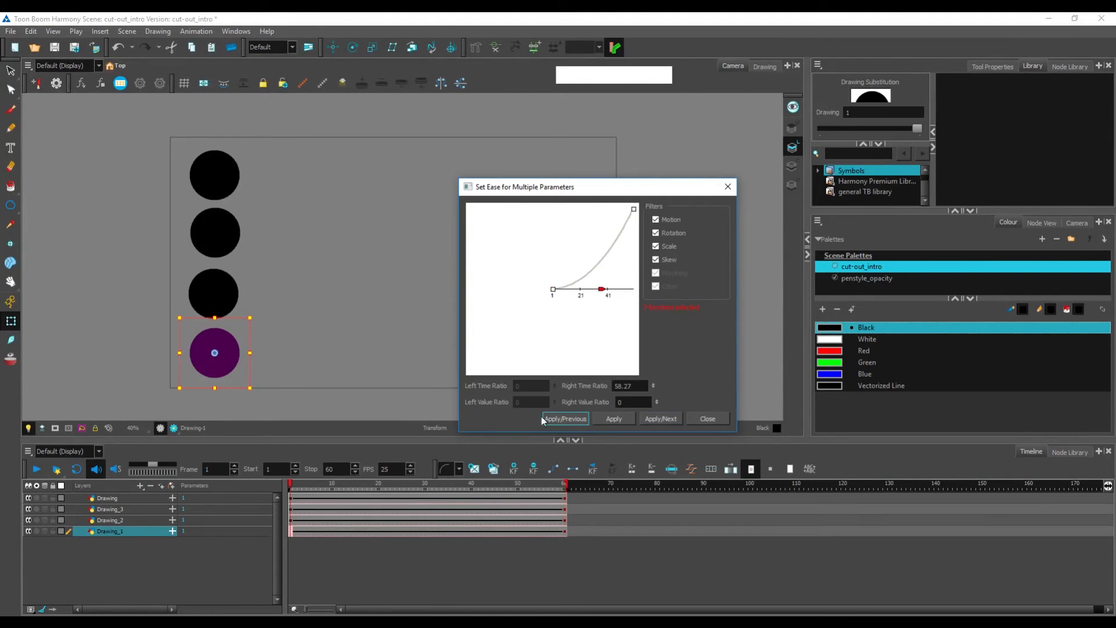
click(652, 421)
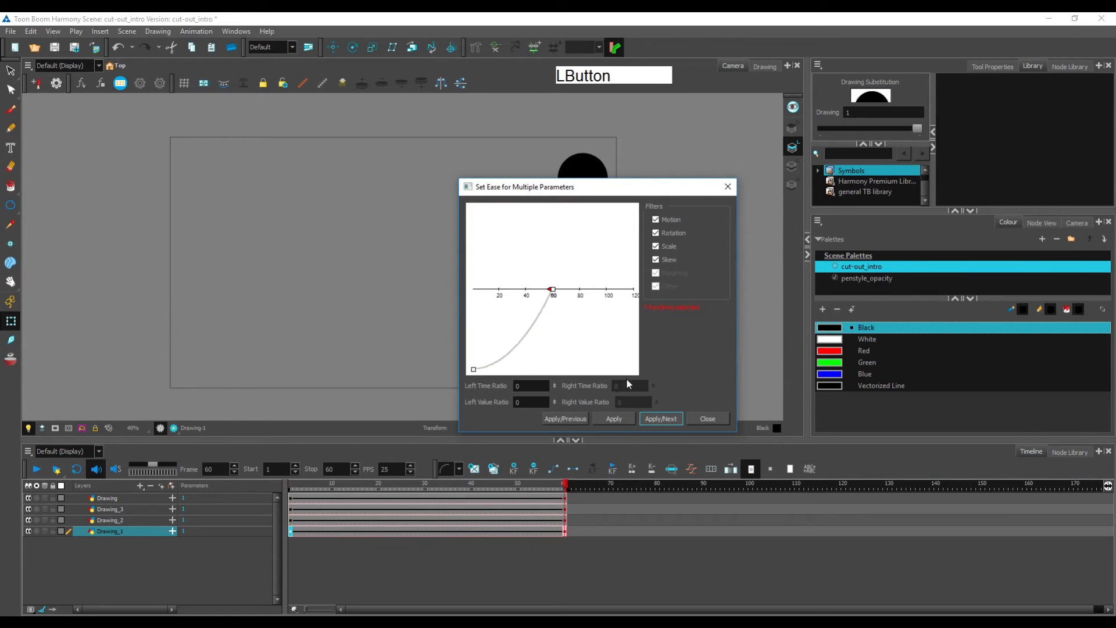
Apply a slow-stop ease to Drawing_1's frame 60 keyframe with a Left Time Ratio of about 64 and close the ease settings.
click(563, 416)
click(658, 420)
drag(549, 291, 502, 293)
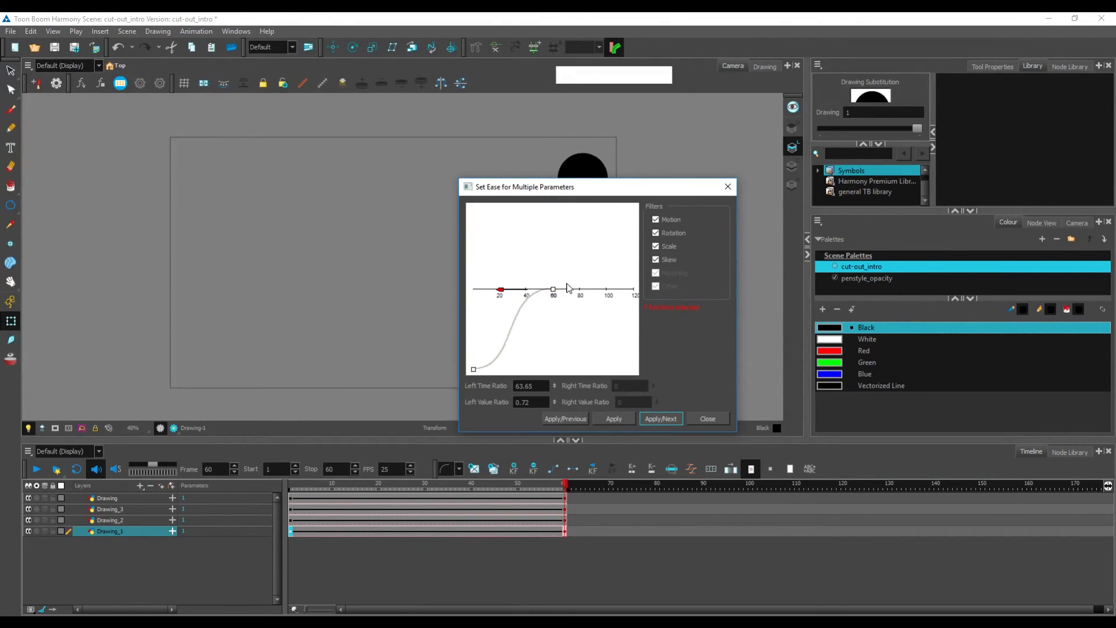
click(570, 418)
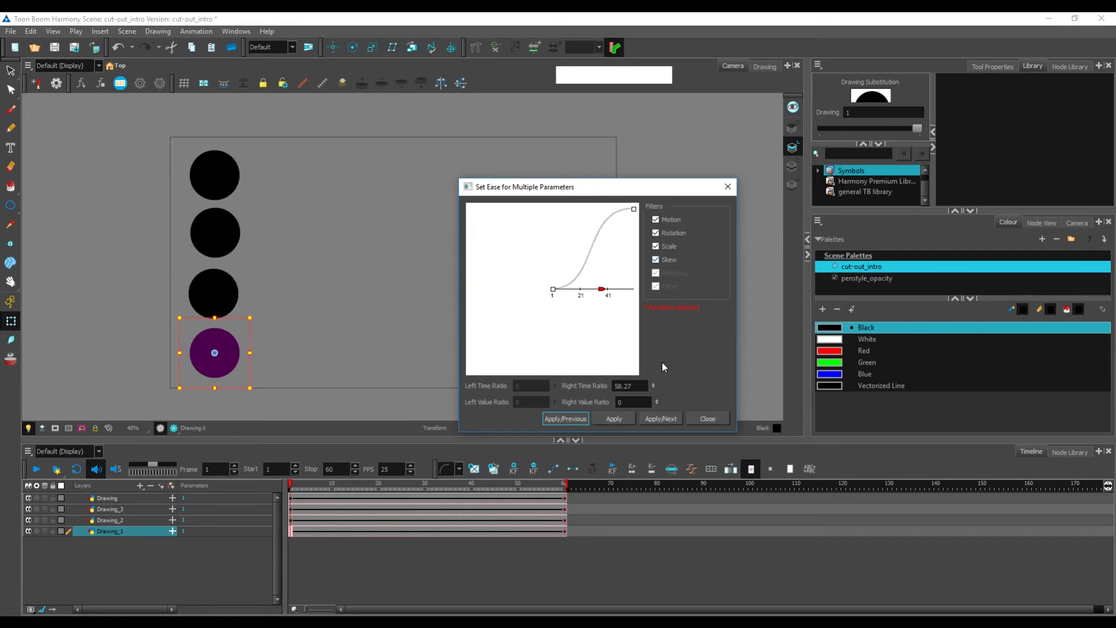
click(614, 418)
click(703, 418)
Replay the animation from frame 1 several times to compare Drawing_1's eased movement with the other circles.
click(279, 493)
key(KP_Enter)
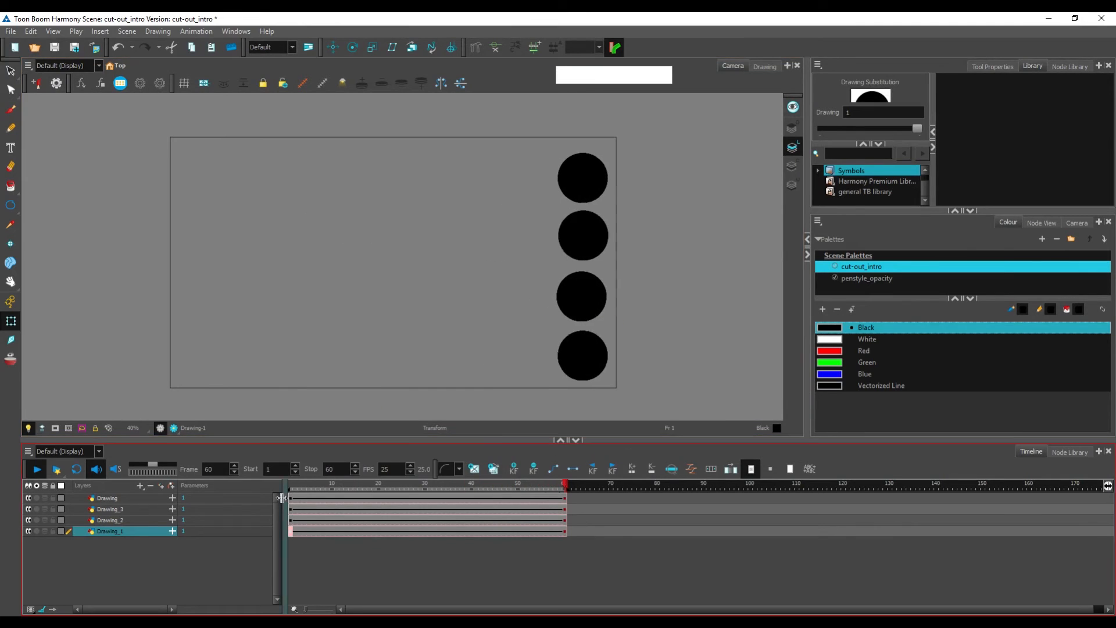
key(KP_Enter)
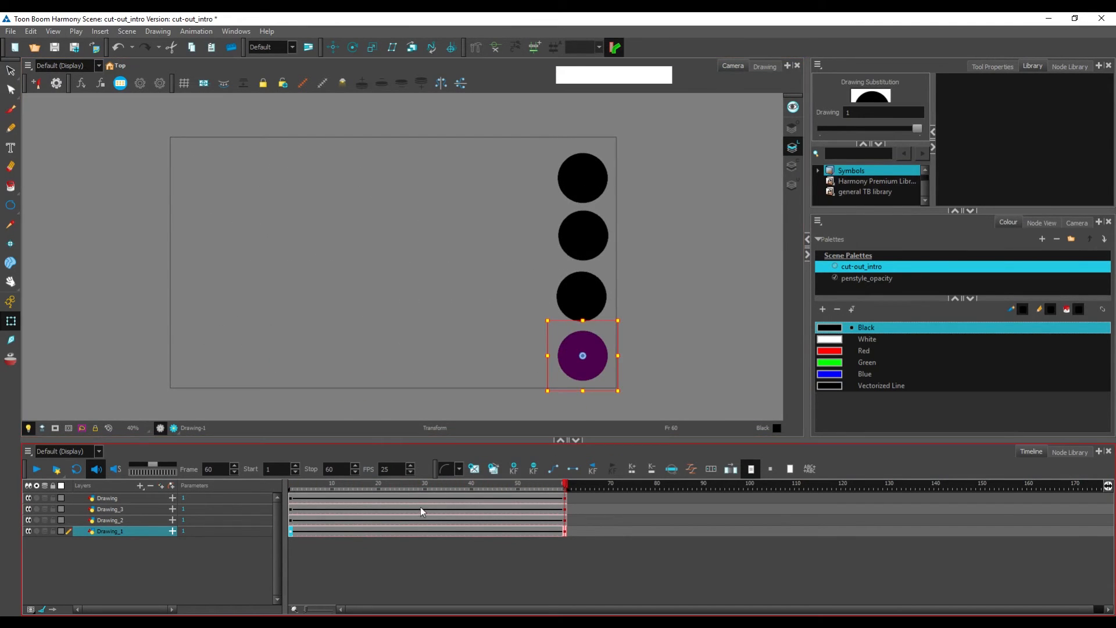
click(293, 496)
key(KP_Enter)
click(331, 488)
key(KP_Enter)
click(292, 486)
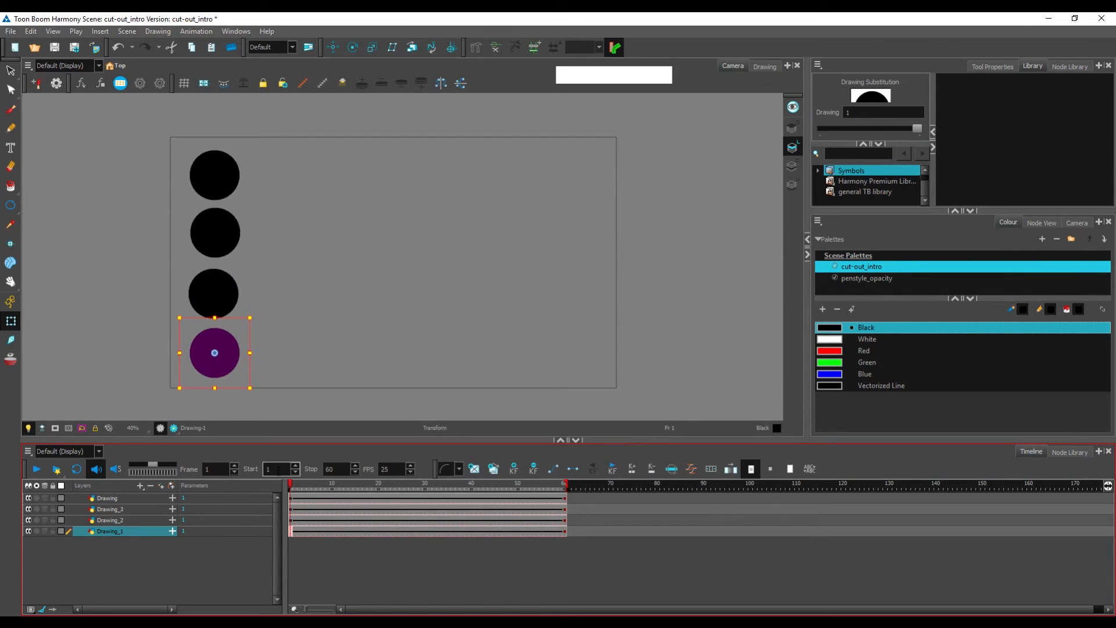
Apply the S-shaped slow-start, slow-stop ease preset to Drawing_1's keyframes.
drag(329, 483, 225, 548)
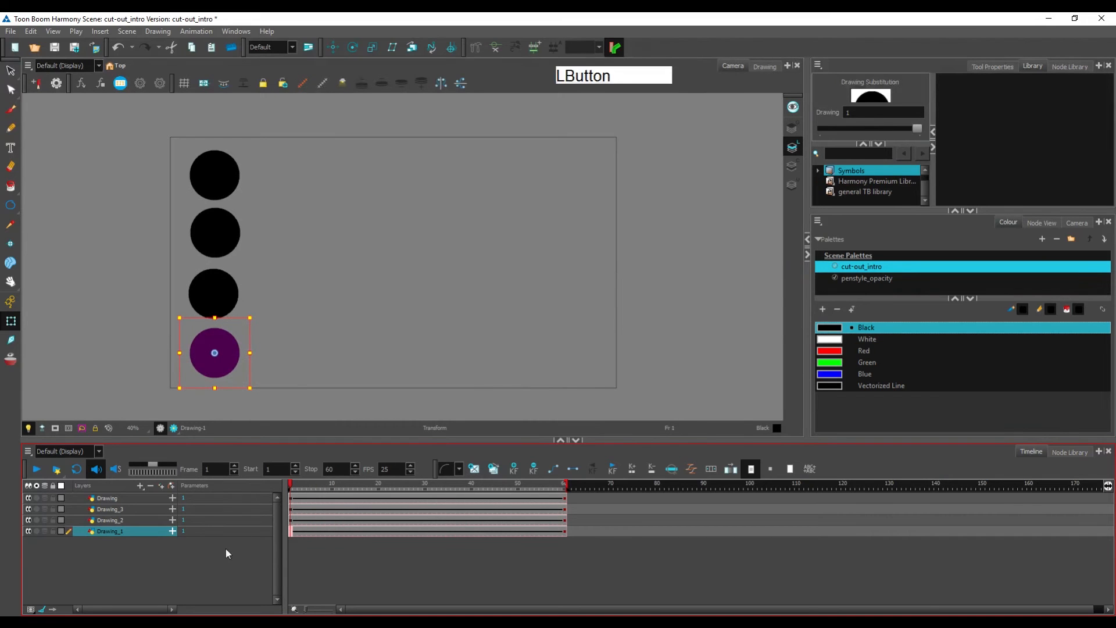
click(459, 471)
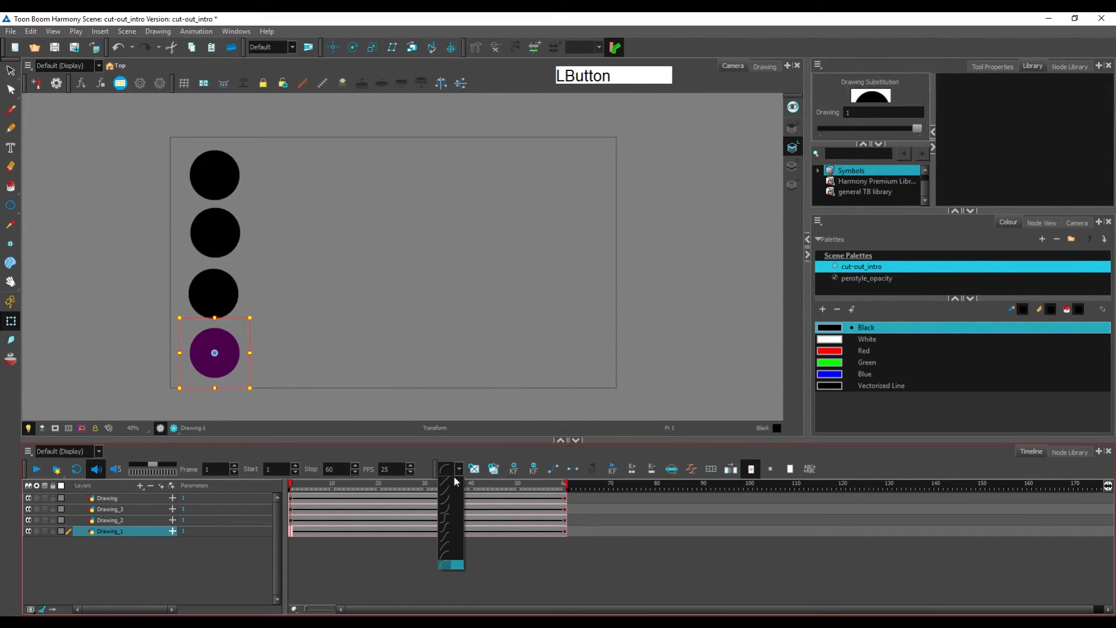
click(455, 519)
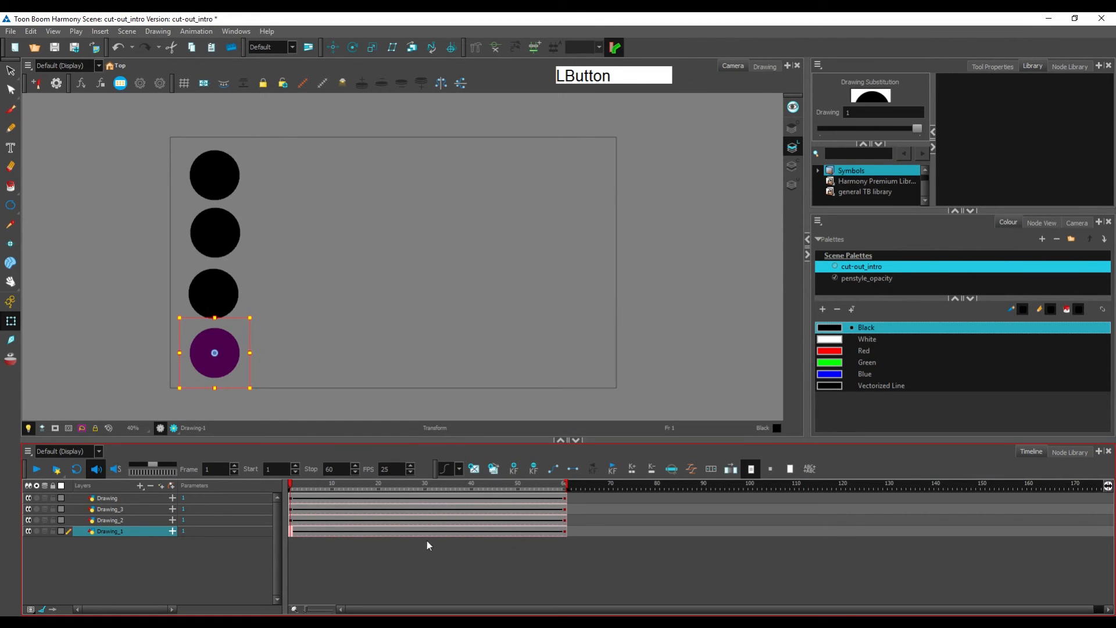
drag(356, 497, 281, 524)
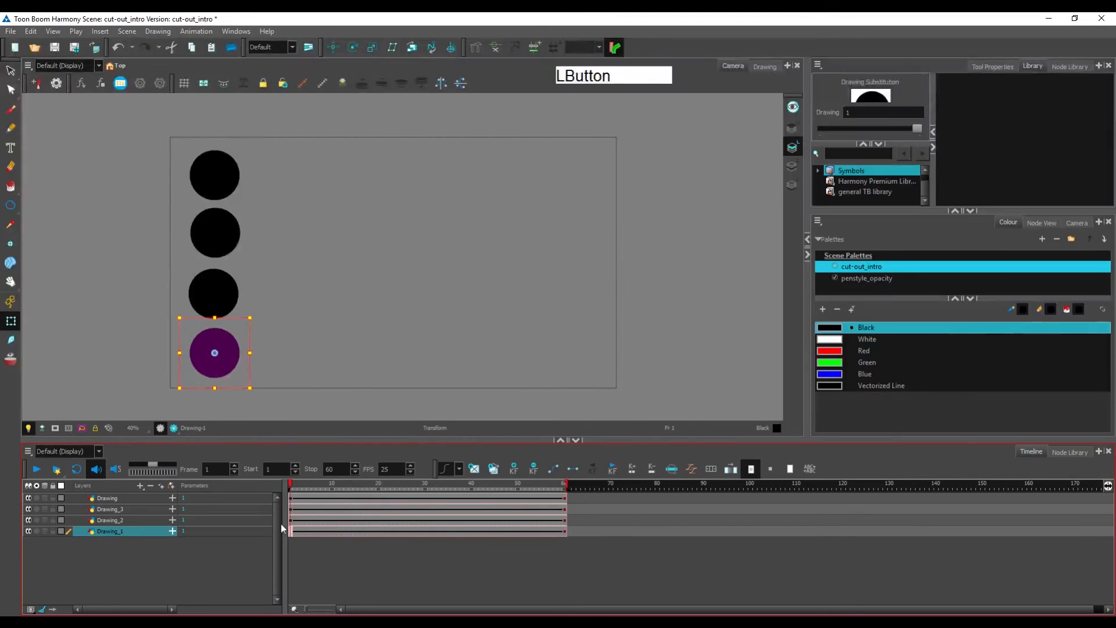
Review the preset's ease curve at Drawing_1's frame 1 and frame 60 keyframes, and replay the animation to compare the circles.
click(692, 471)
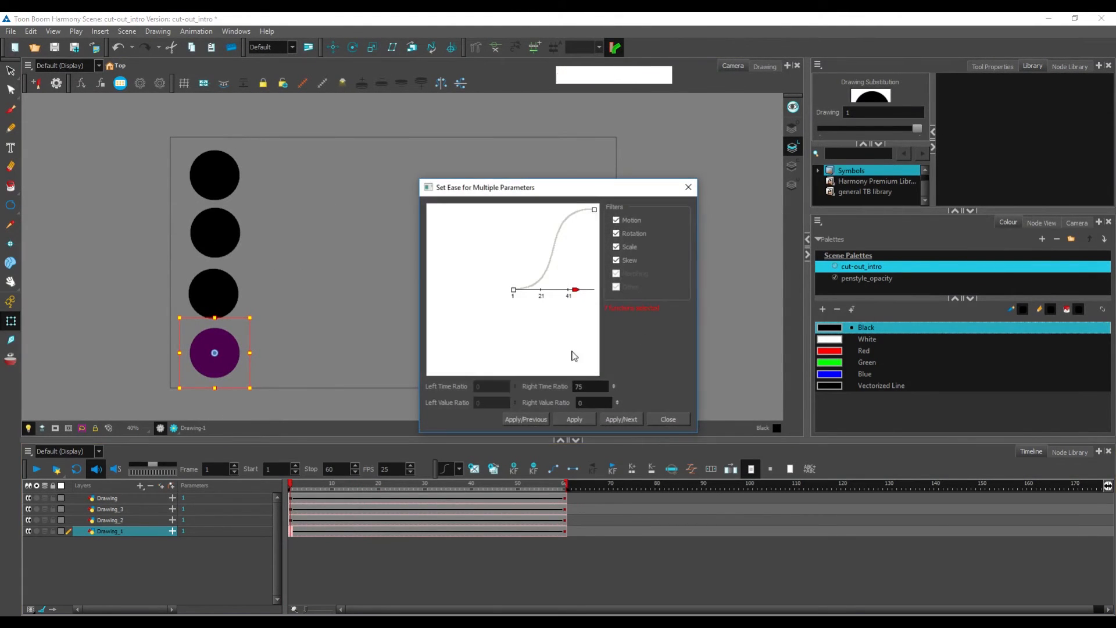
click(625, 416)
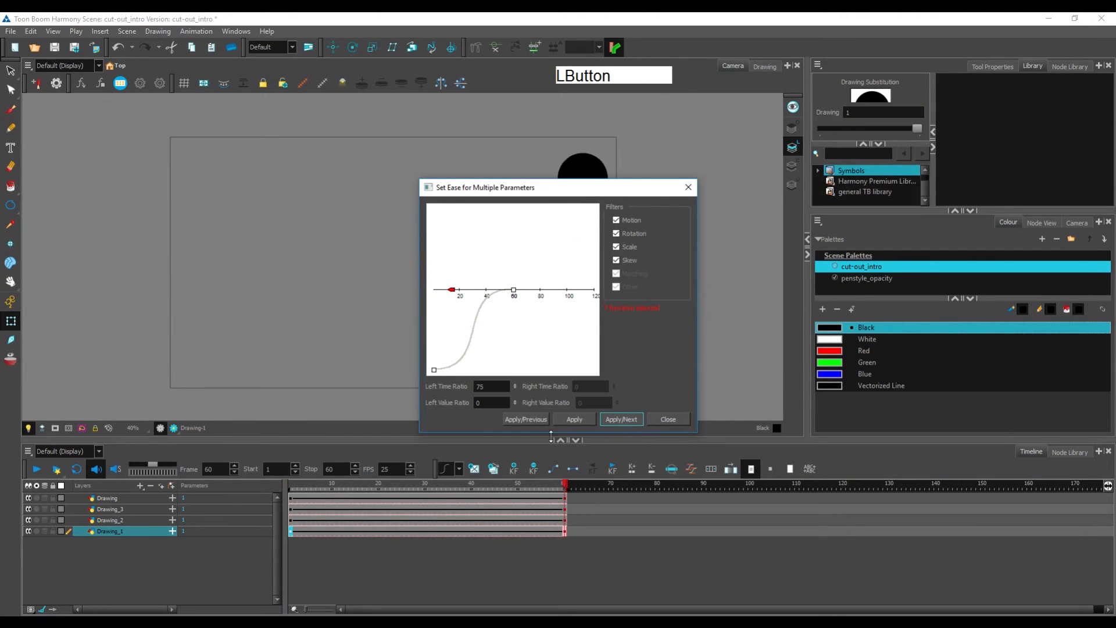
click(532, 421)
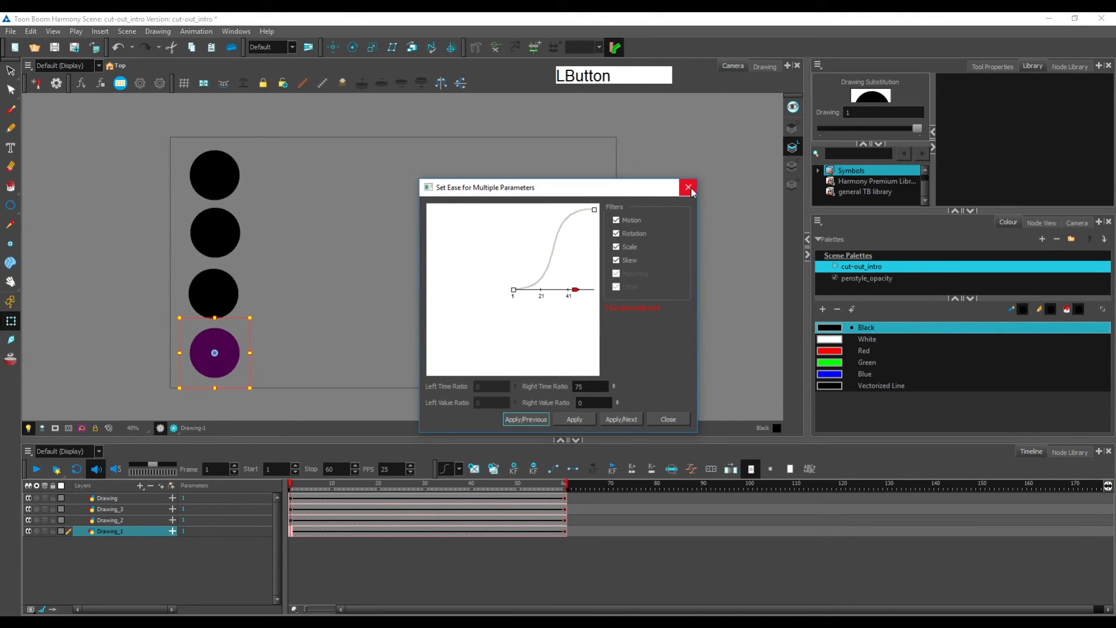
click(688, 187)
key(Return)
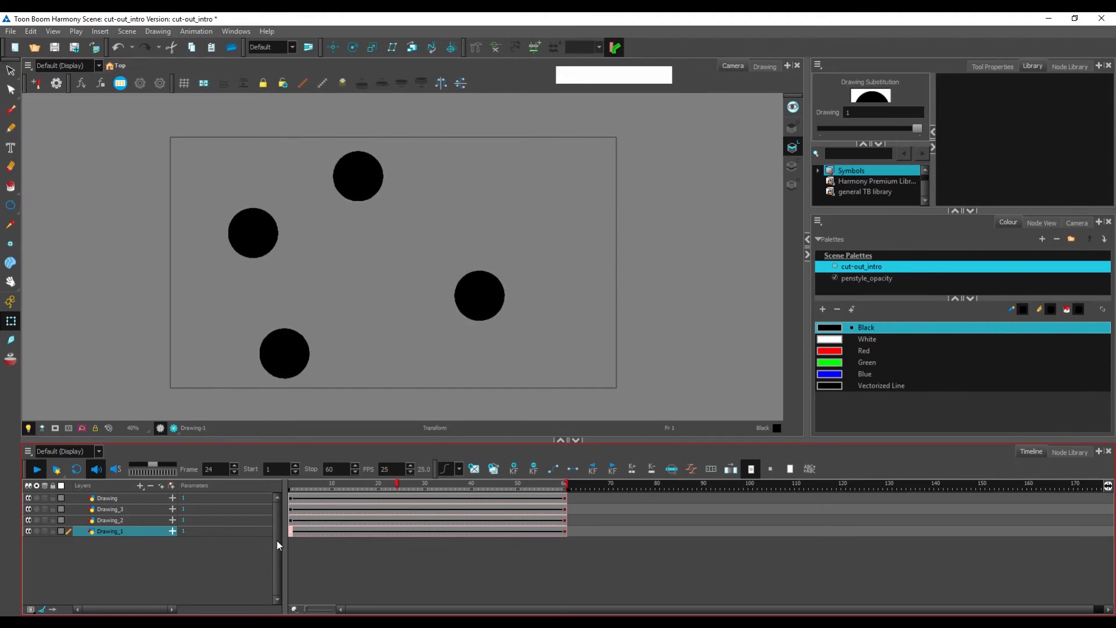
key(Return)
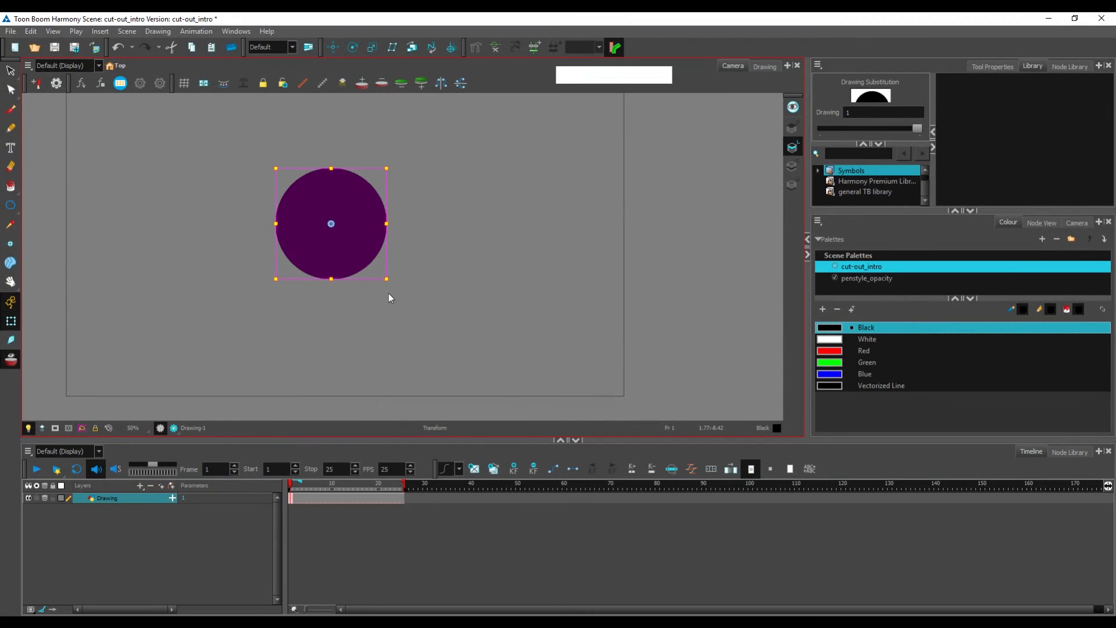
Add a keyframe at frame 1 of the single circle's Drawing layer.
drag(437, 221, 460, 242)
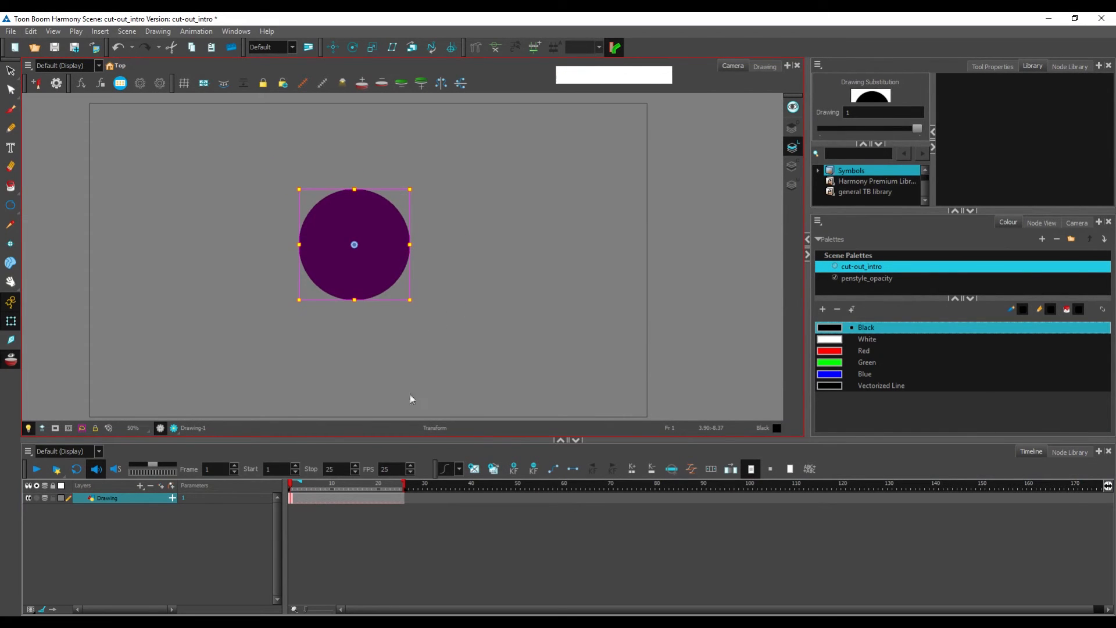
drag(440, 373, 435, 372)
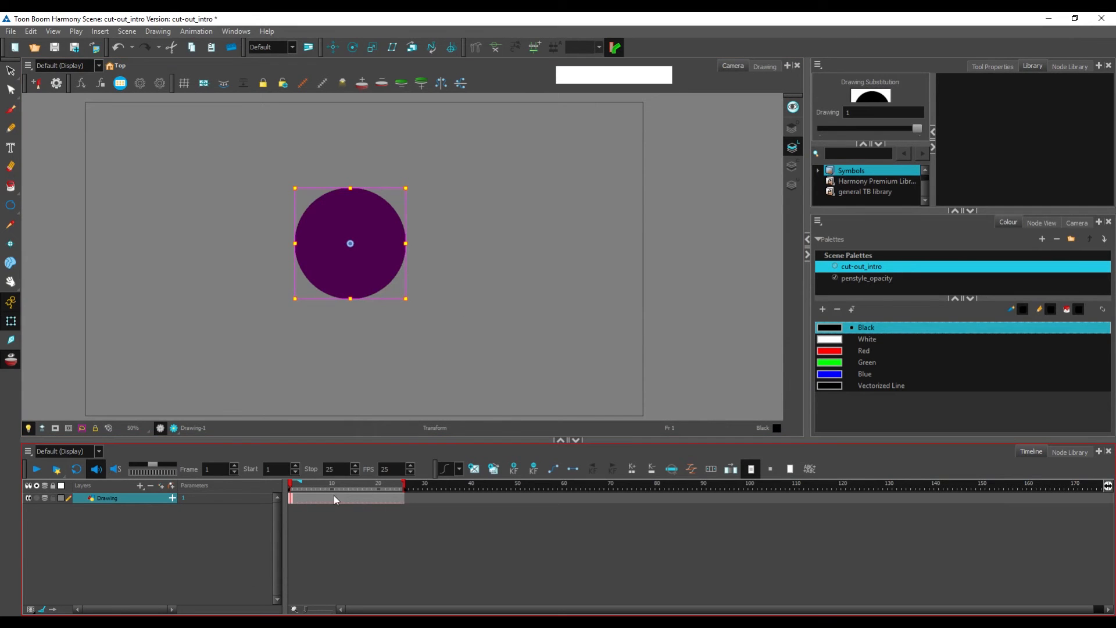
mouse_move(291, 498)
mouse_down()
mouse_move(408, 499)
mouse_move(285, 507)
mouse_up()
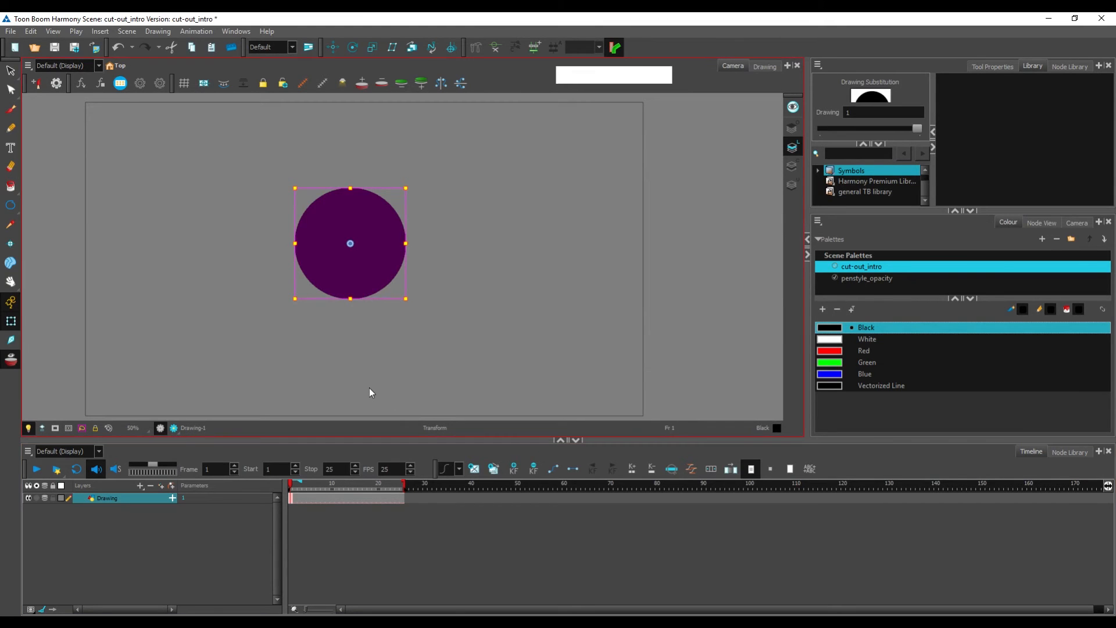
click(292, 498)
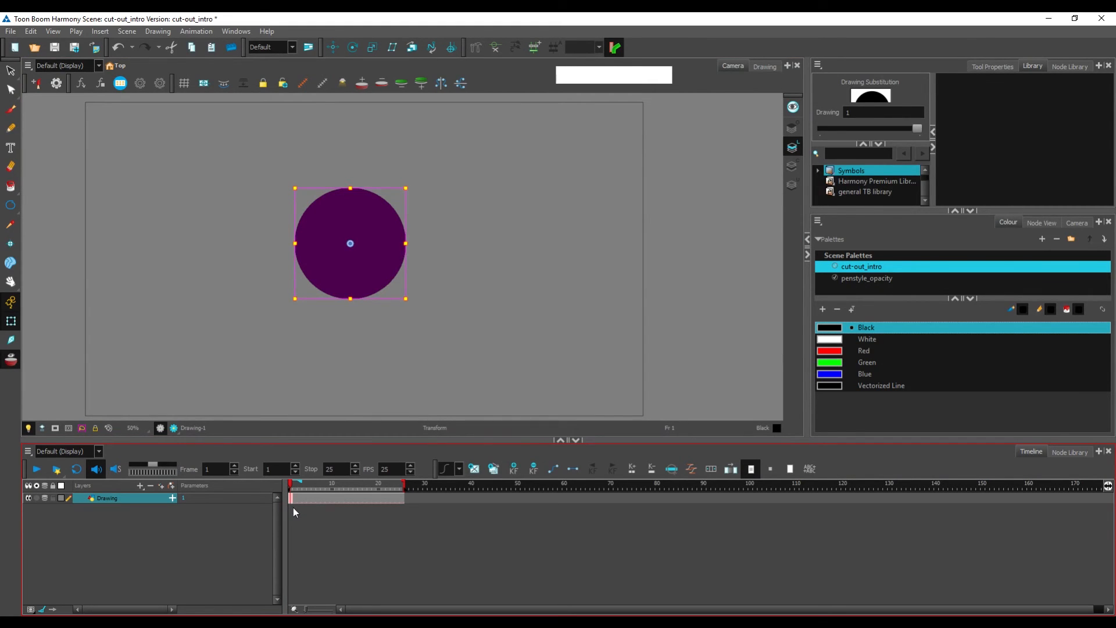
key(F6)
Move the circle straight down to near the camera frame's lower edge at frame 13.
click(346, 483)
click(17, 362)
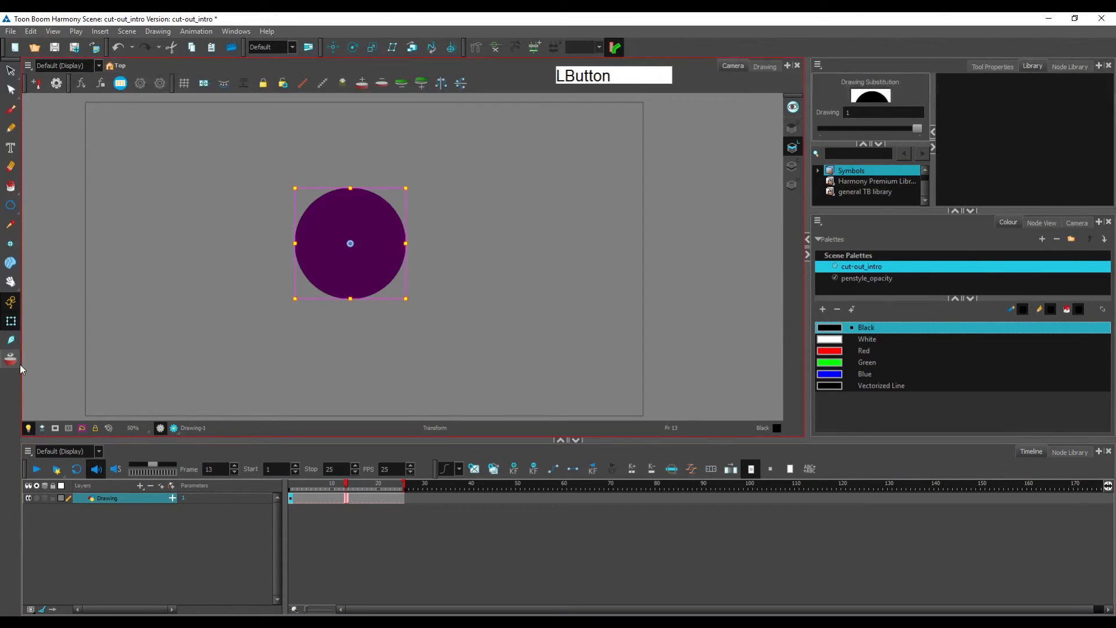
click(341, 488)
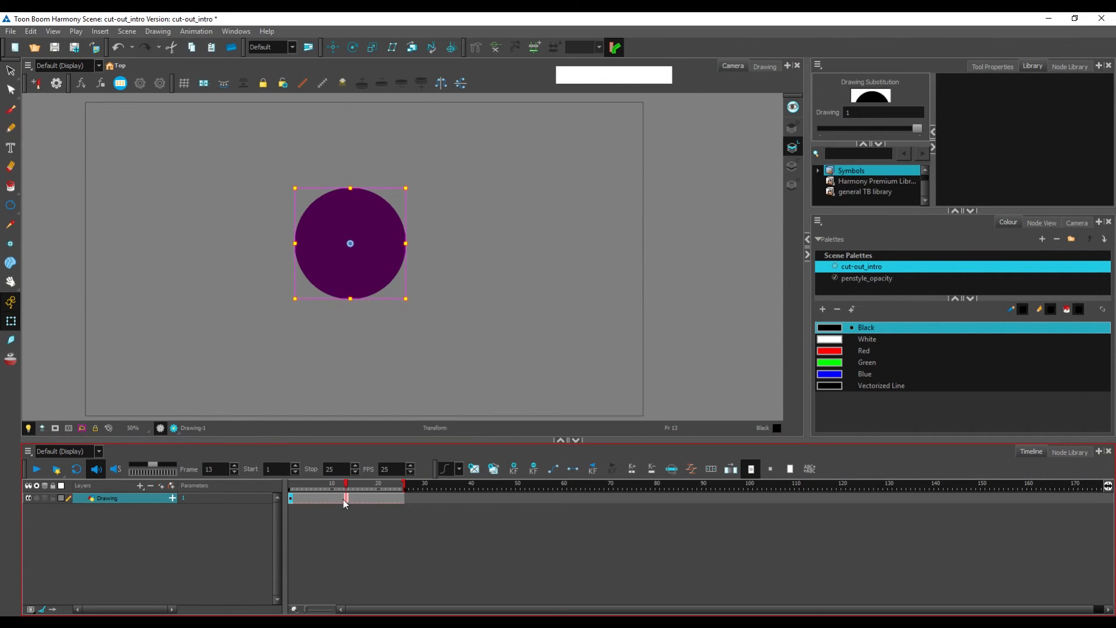
click(347, 499)
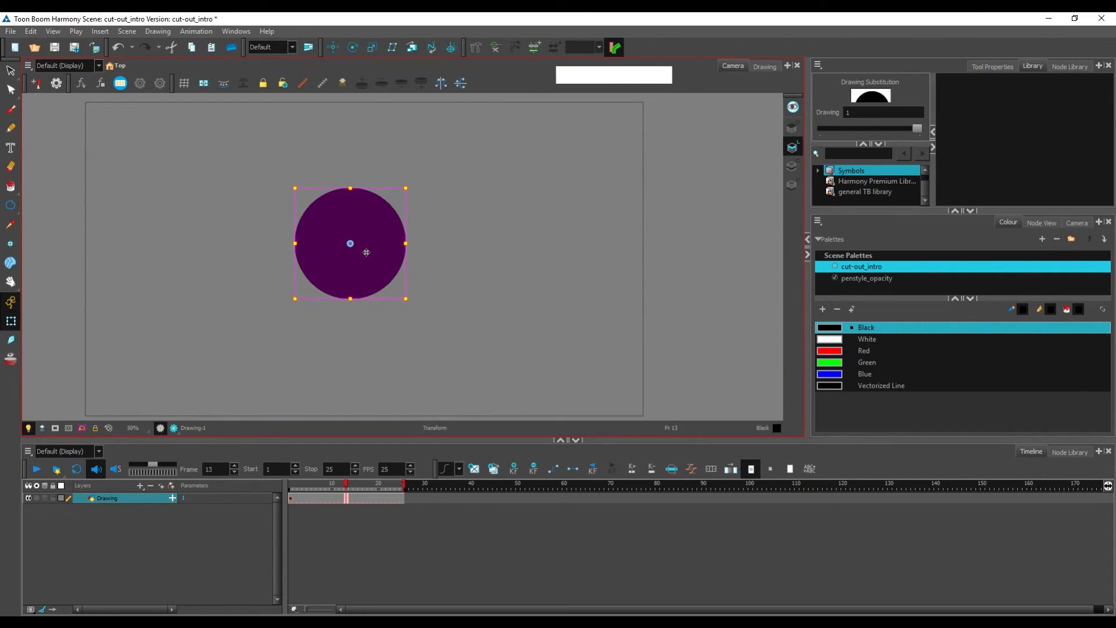
mouse_move(367, 253)
mouse_down()
mouse_move(363, 342)
mouse_move(343, 351)
mouse_move(326, 393)
mouse_move(330, 310)
mouse_move(343, 305)
mouse_move(358, 336)
mouse_move(382, 350)
mouse_up()
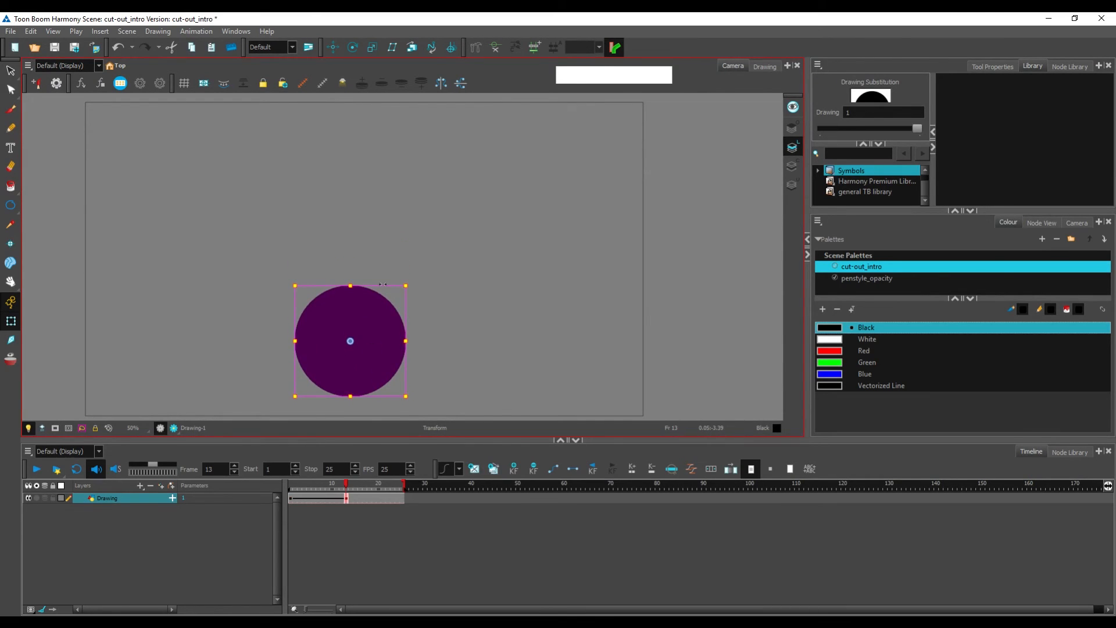
Scrub between frames 1 and 13 to examine the interpolated downward movement of the circle.
drag(346, 497, 322, 495)
click(310, 492)
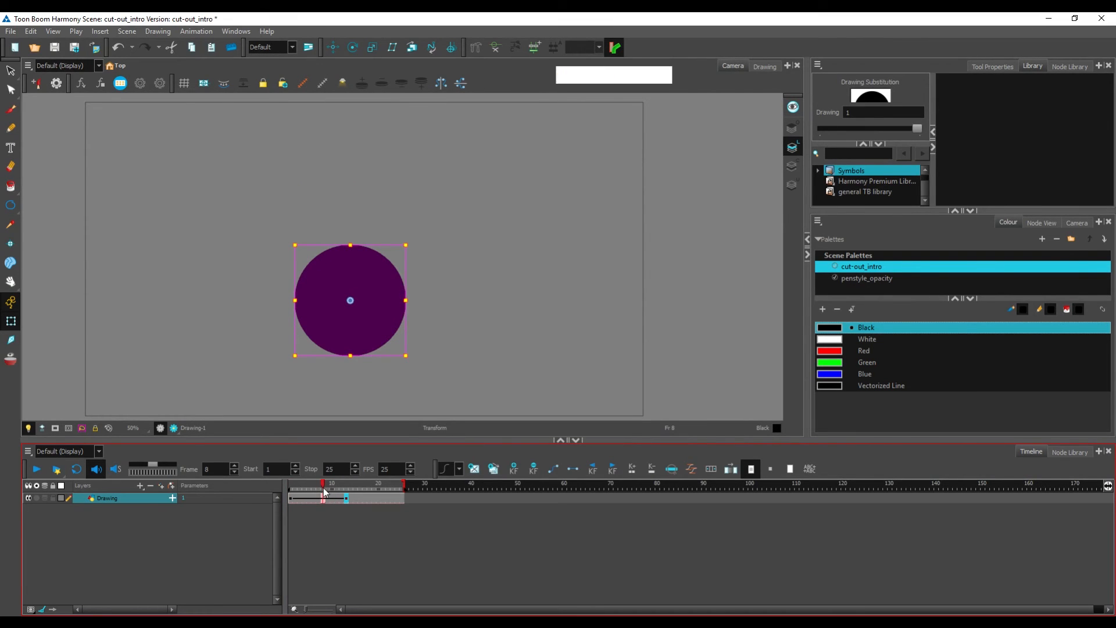
mouse_move(333, 484)
mouse_down()
mouse_move(311, 481)
mouse_move(349, 489)
mouse_up()
click(295, 490)
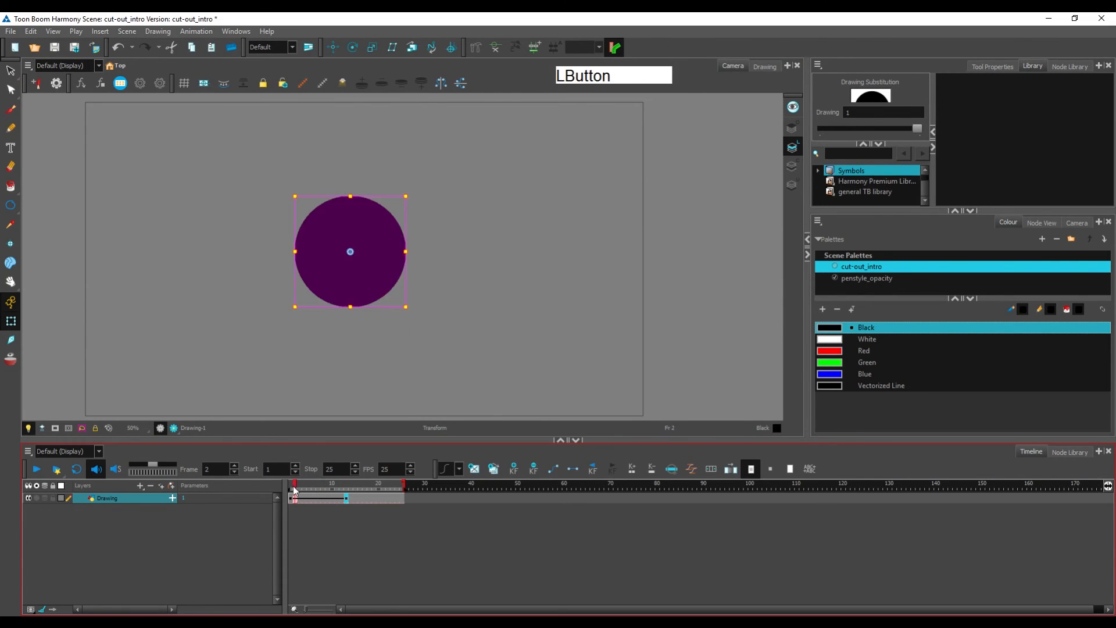
click(347, 488)
click(291, 487)
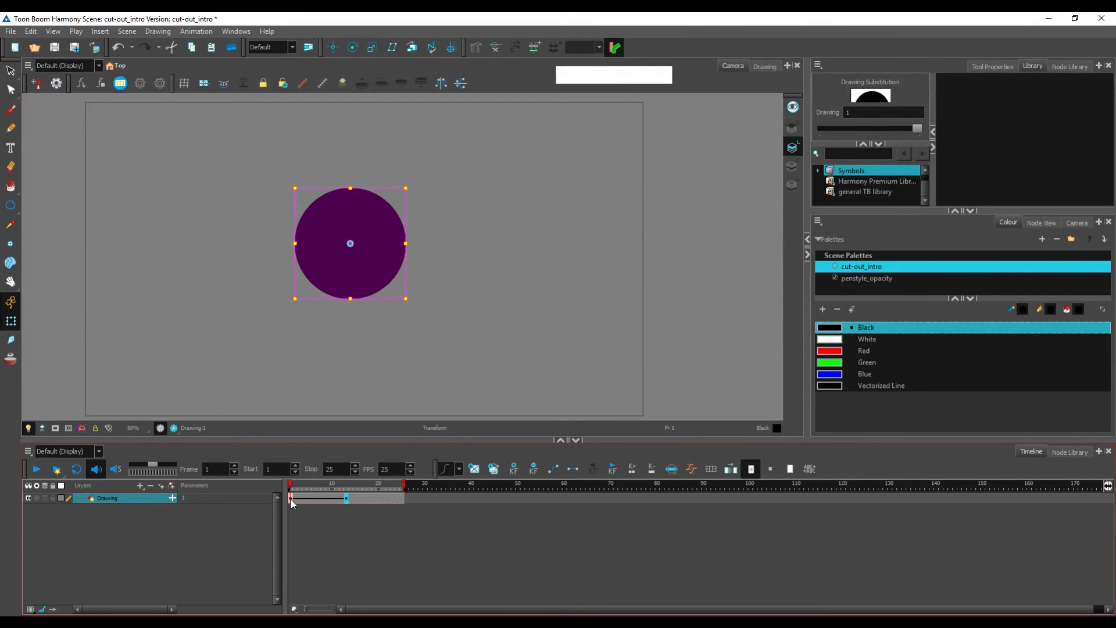
drag(299, 497, 308, 495)
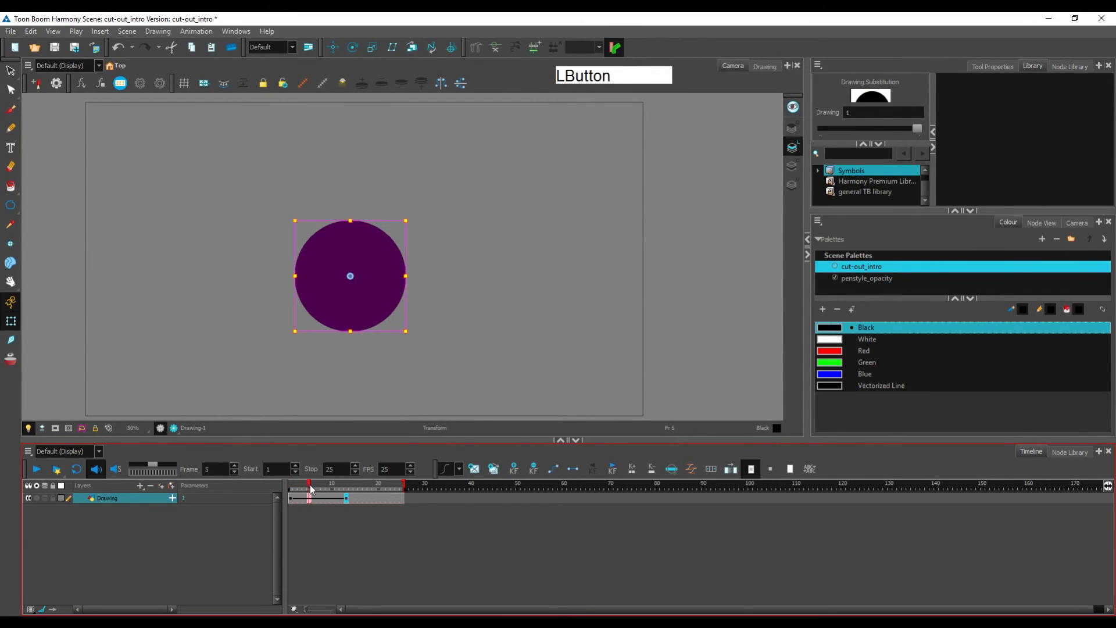
Try a stop-motion keyframe at frame 1 of the Drawing layer, and undo it after checking the frames around both keyframes.
click(291, 500)
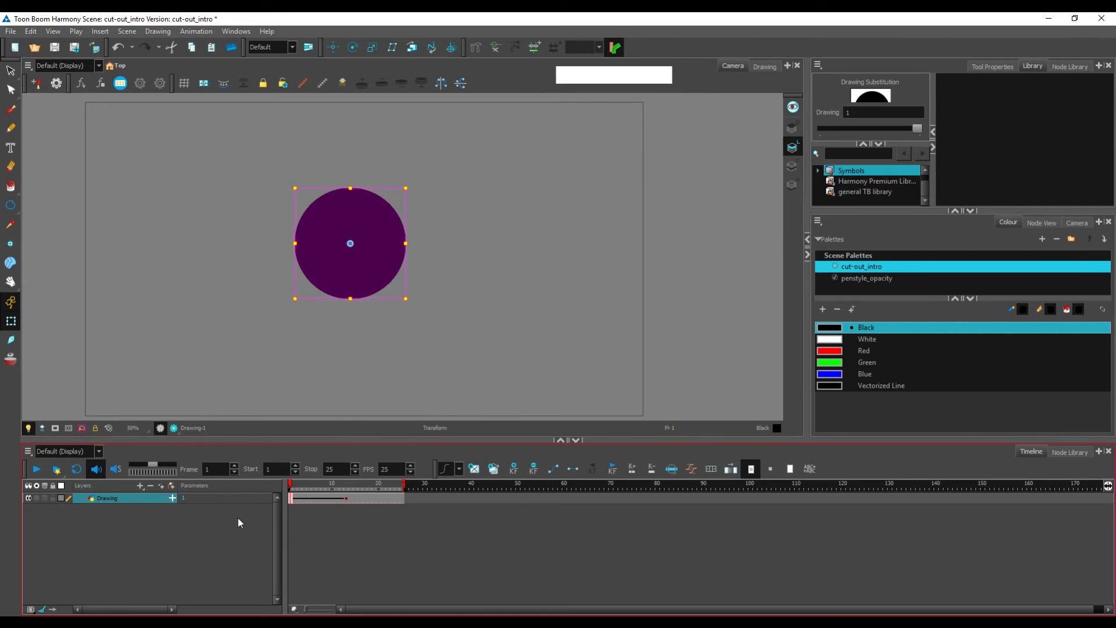
click(572, 470)
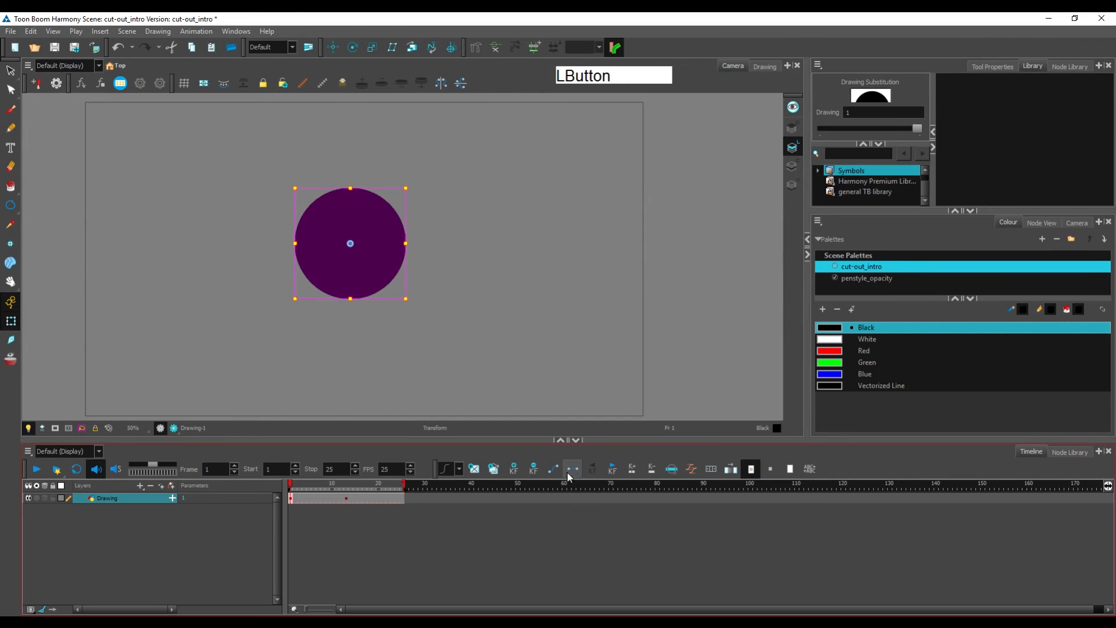
click(345, 498)
click(291, 498)
click(360, 498)
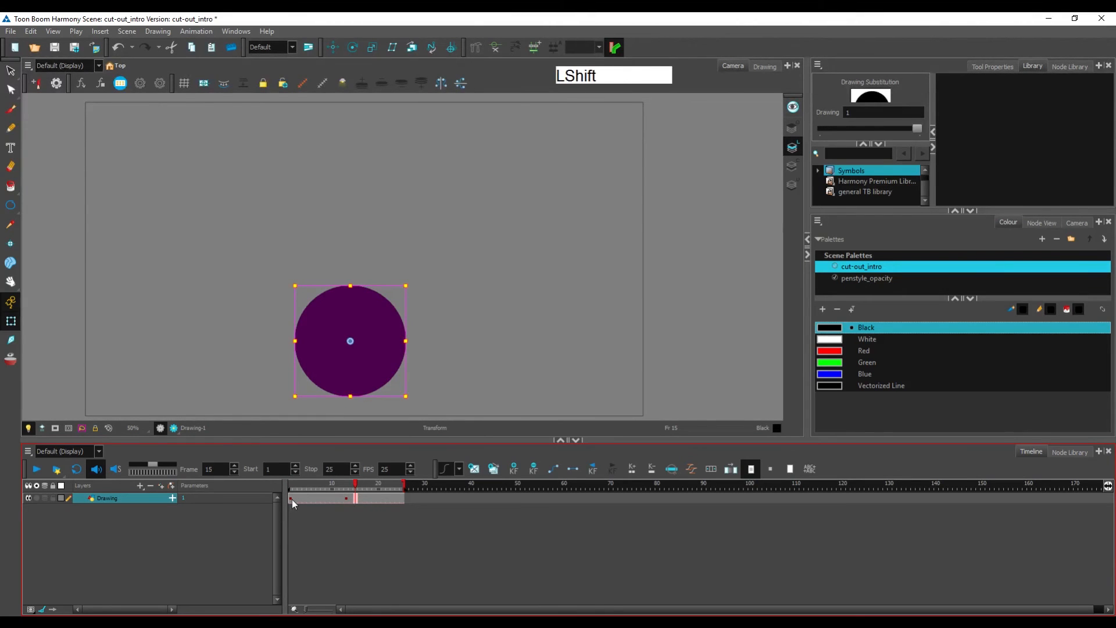
shift+click(292, 499)
click(347, 500)
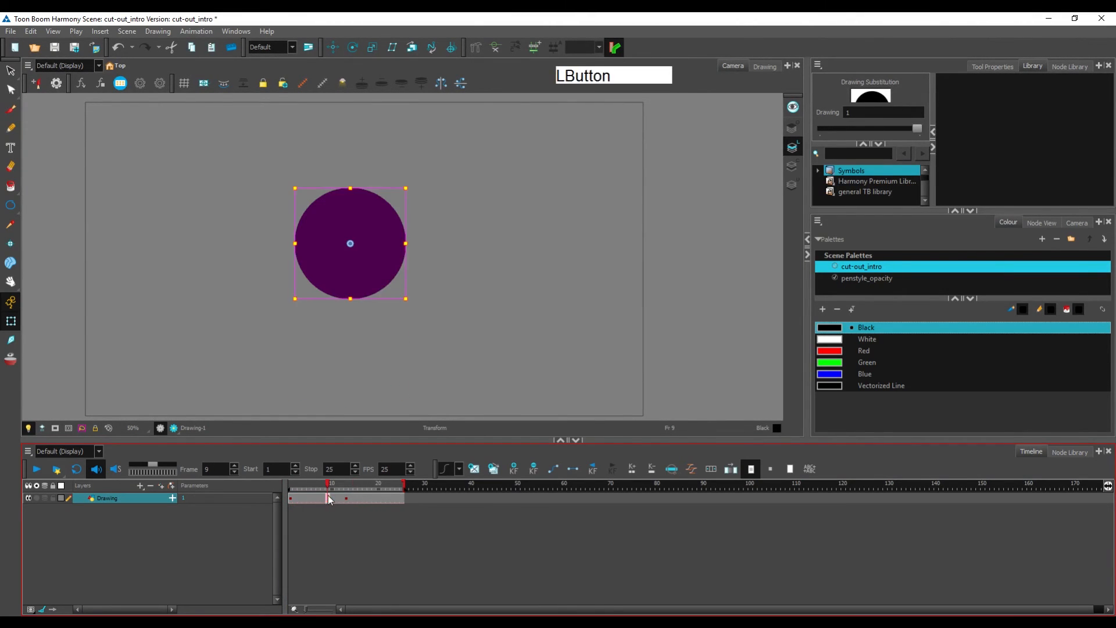
key(ctrl+z)
Select the Drawing layer's span from frame 1 through the frame 13 keyframe and convert it to stop-motion keyframes.
shift+click(291, 498)
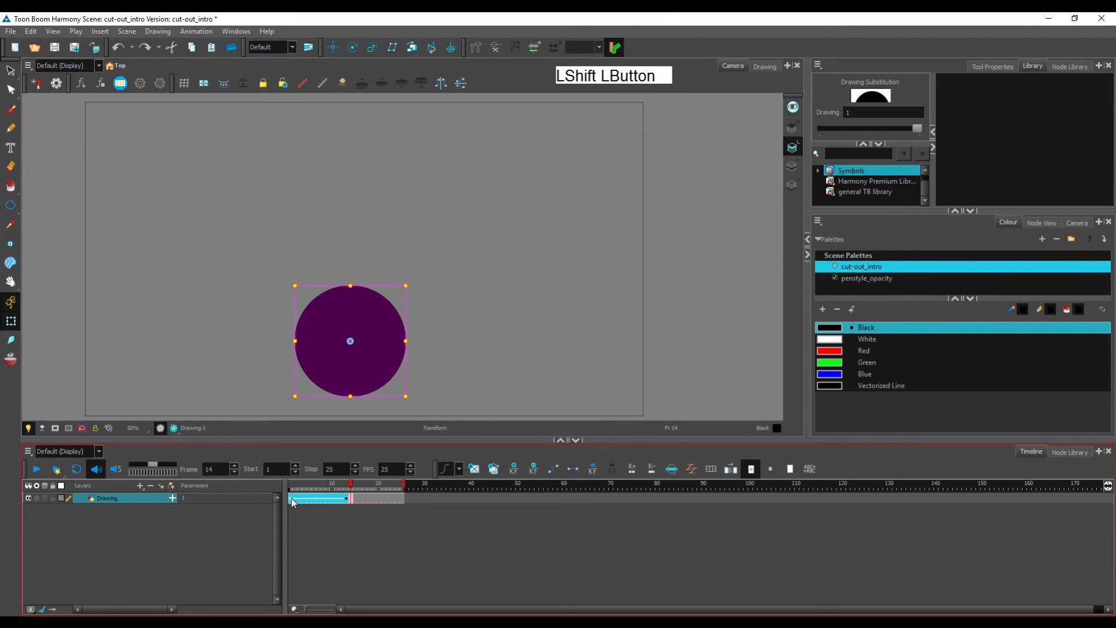
key(ctrl+l)
click(342, 498)
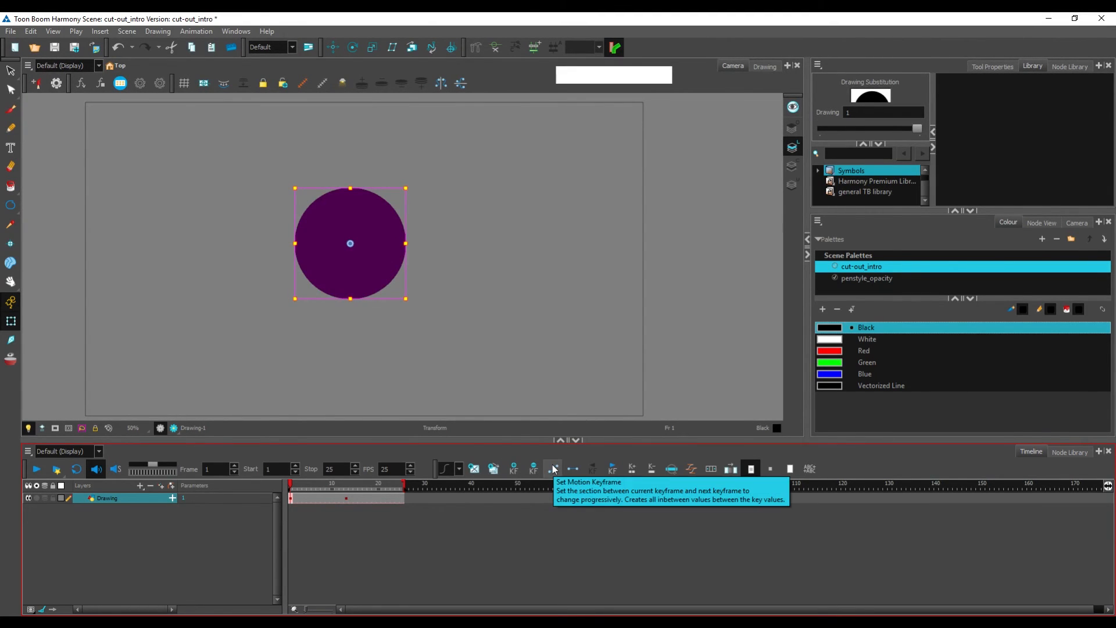
Switch the frame 1 keyframe to a motion keyframe and back to a stop-motion keyframe.
click(293, 497)
key(ctrl+k)
key(ctrl+l)
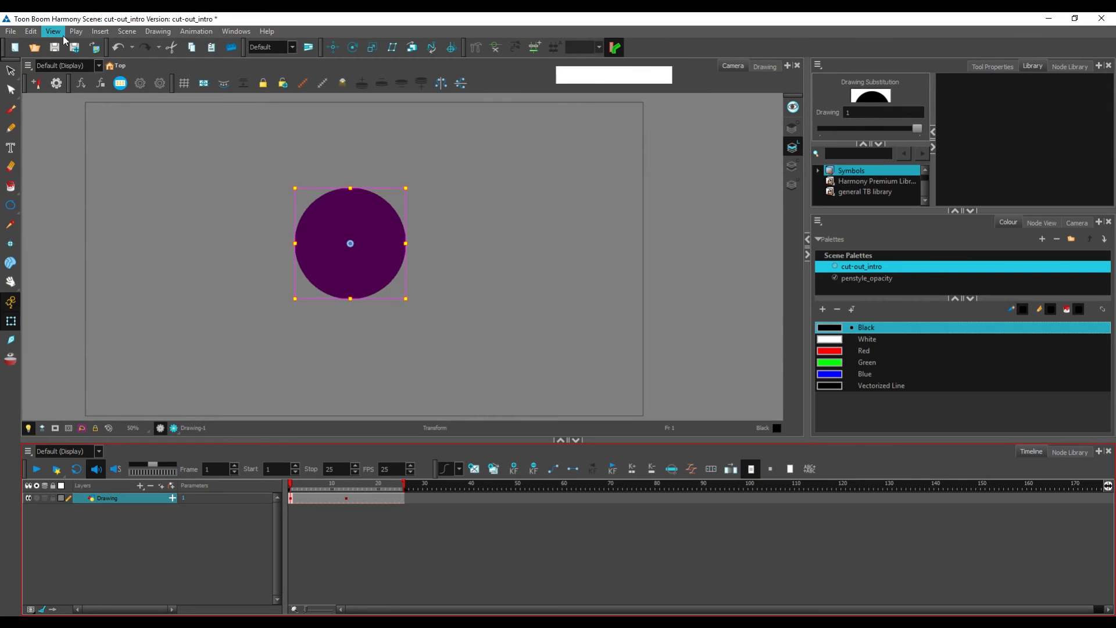
Enable Stop-Motion Keyframes in the General settings of the preferences and accept the change.
click(31, 32)
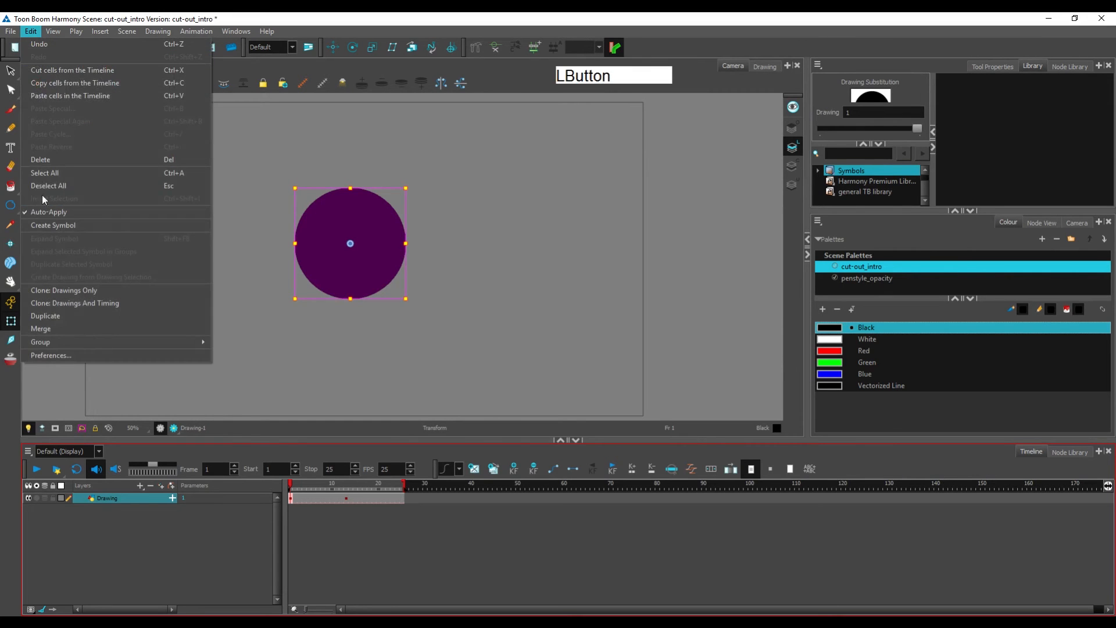
click(101, 355)
click(348, 133)
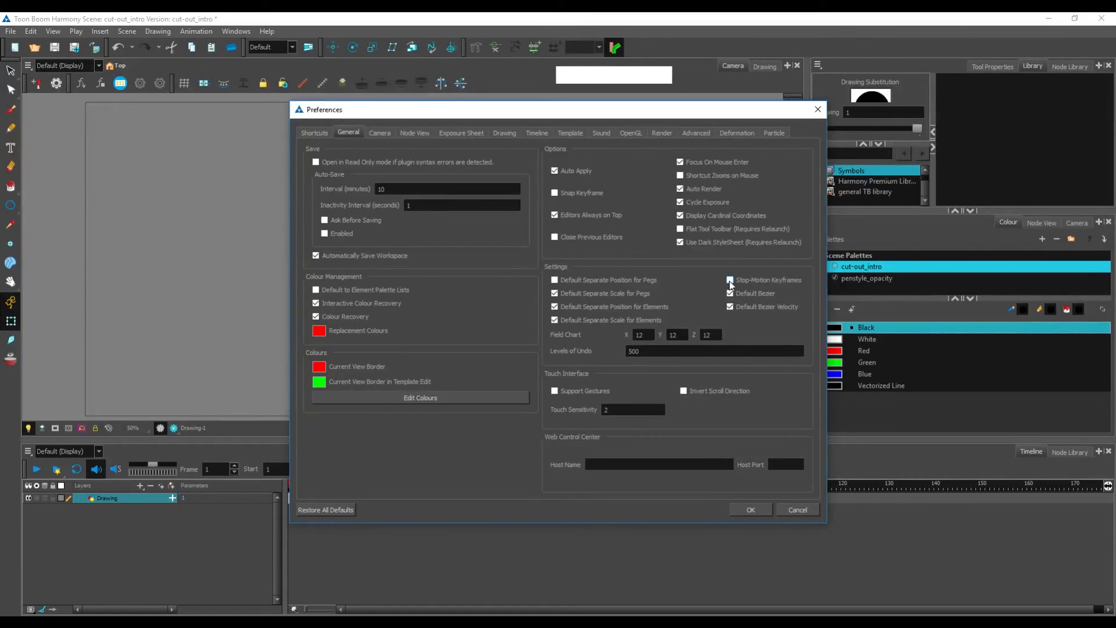
click(730, 280)
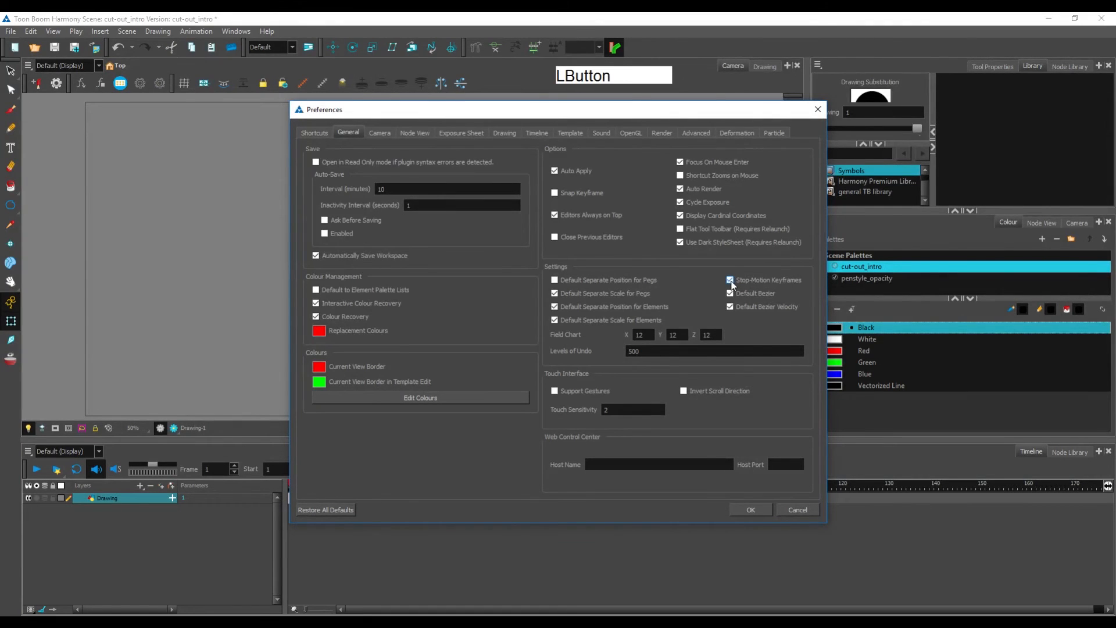
click(755, 510)
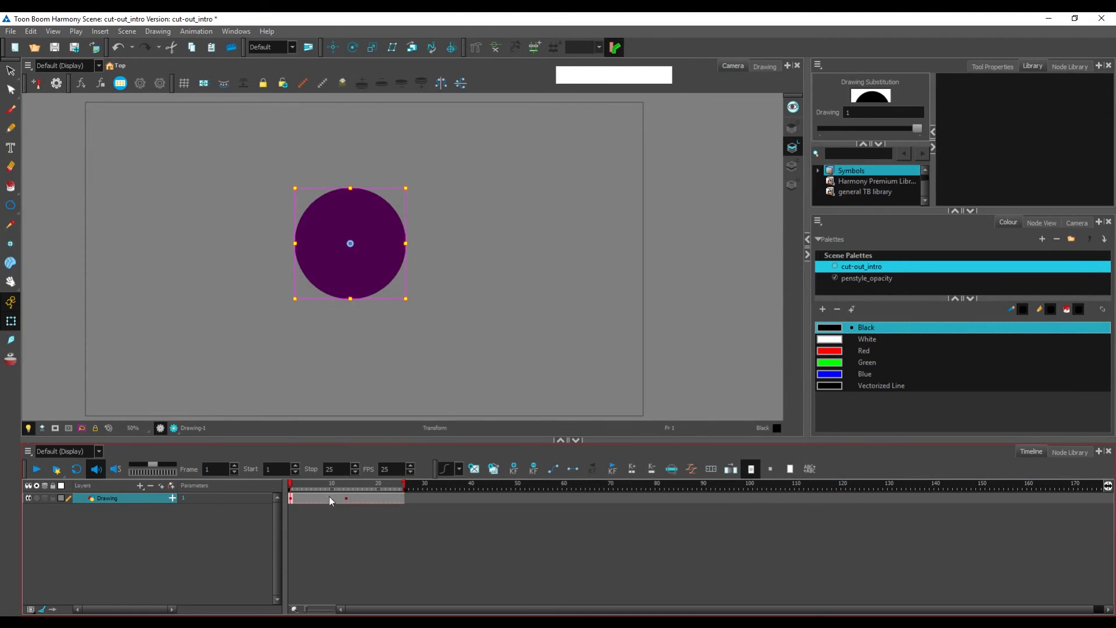
At the frame 13 keyframe, place the pivot at the circle's base and squash the circle into a wide, flattened ellipse.
mouse_move(338, 483)
mouse_down()
mouse_move(349, 487)
mouse_move(322, 495)
mouse_up()
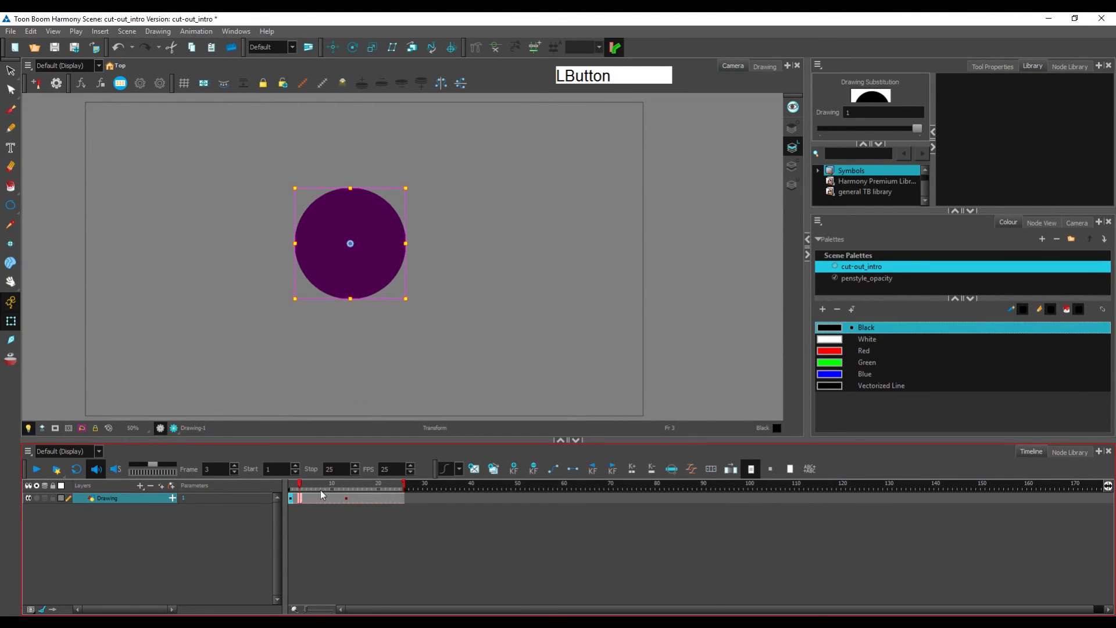
click(290, 499)
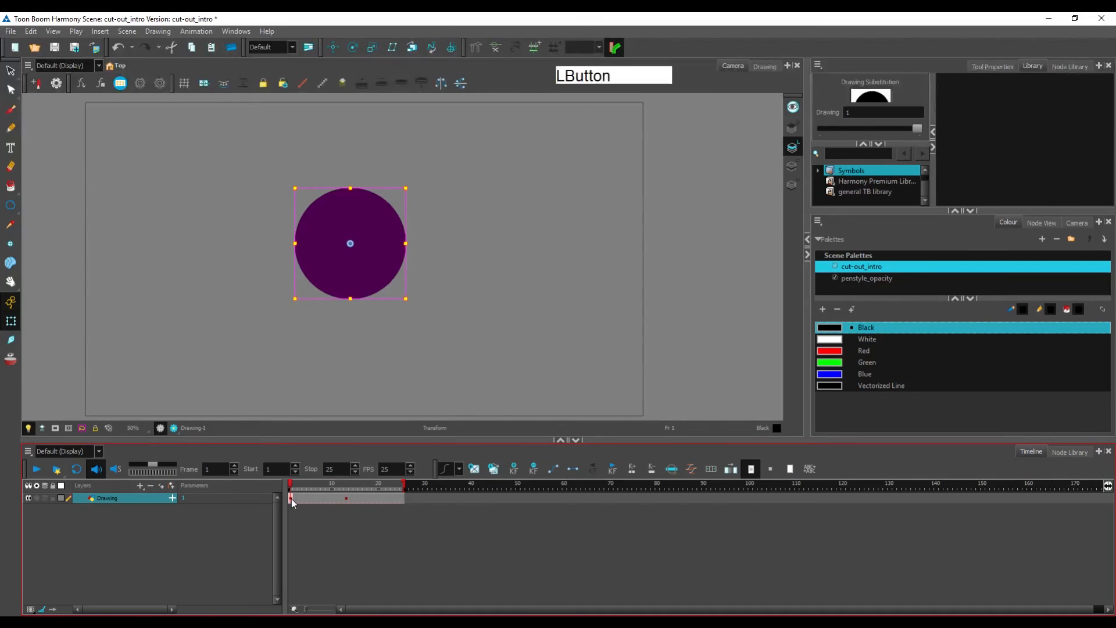
click(349, 498)
click(347, 499)
key(space)
drag(459, 371, 463, 356)
drag(354, 326, 353, 381)
drag(356, 269, 355, 290)
drag(412, 336, 420, 337)
drag(348, 486, 347, 486)
key(space)
drag(479, 303, 478, 294)
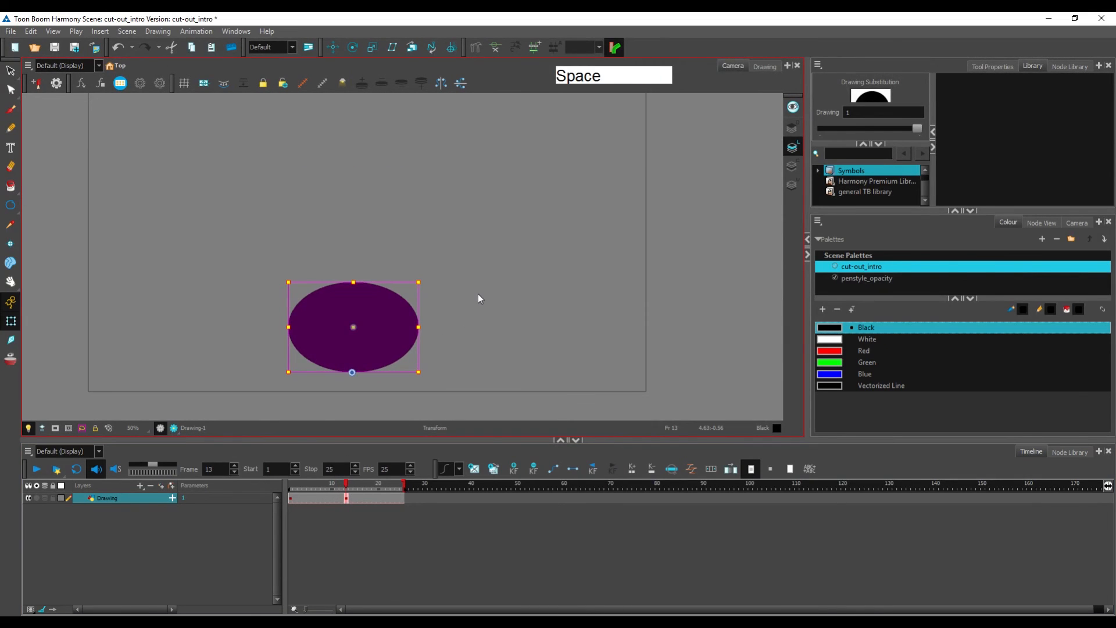
Use onion skin to compare the squashed pose at frame 13 with the neighbouring frames, and turn it off again.
click(11, 359)
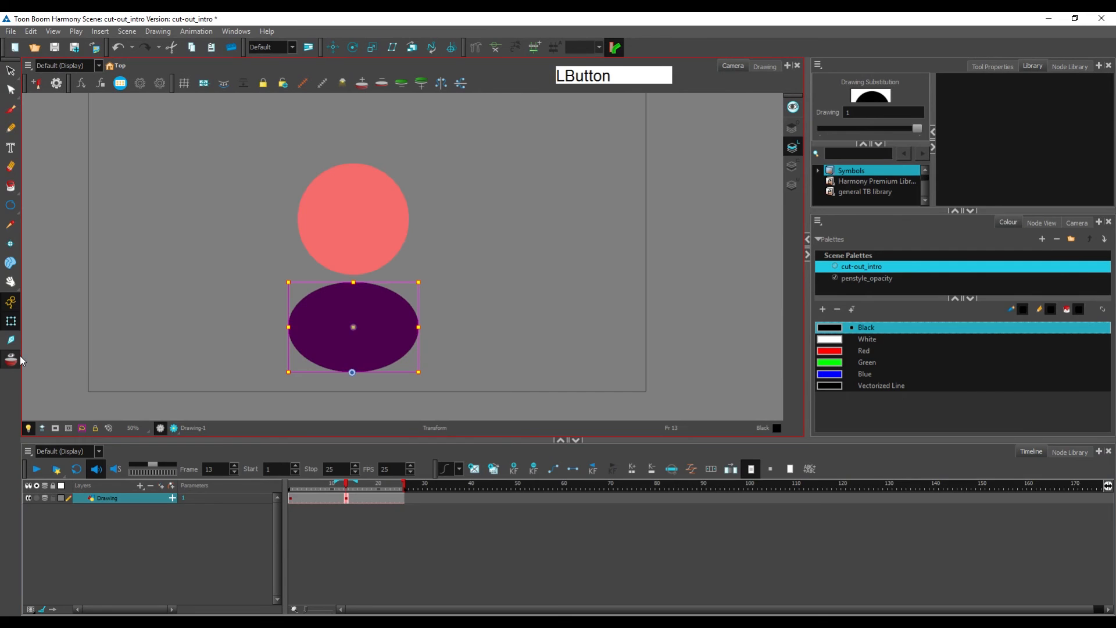
mouse_move(347, 493)
mouse_down()
mouse_move(332, 494)
mouse_move(349, 492)
mouse_up()
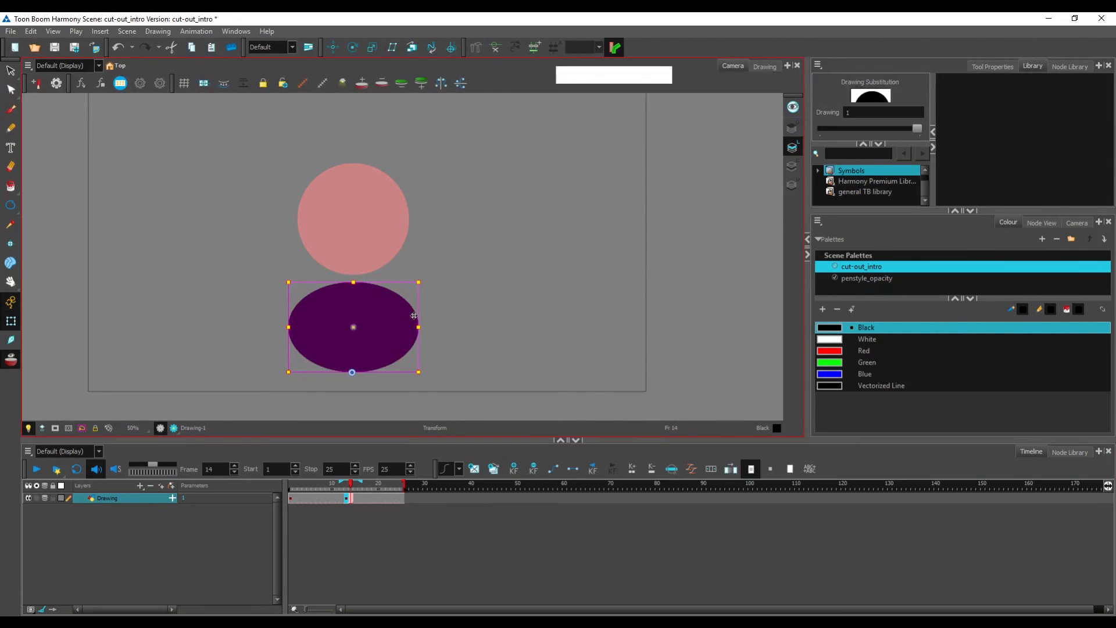
drag(327, 486, 346, 493)
click(13, 365)
Copy the Drawing layer's frame 1 keyframe and paste it at frame 25.
click(323, 484)
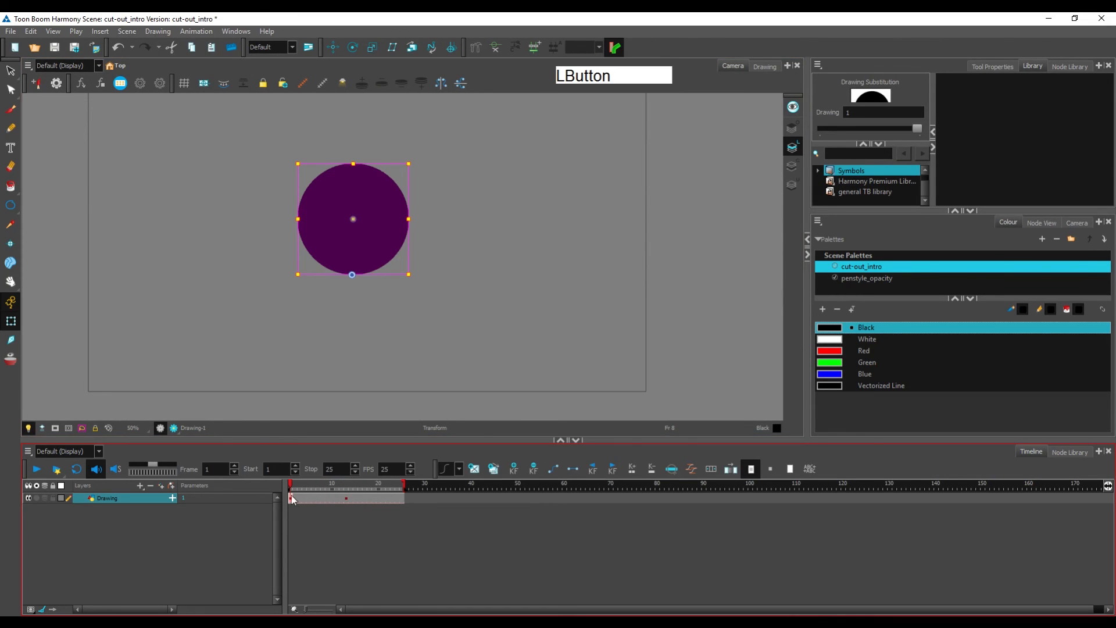
key(ctrl)
click(402, 497)
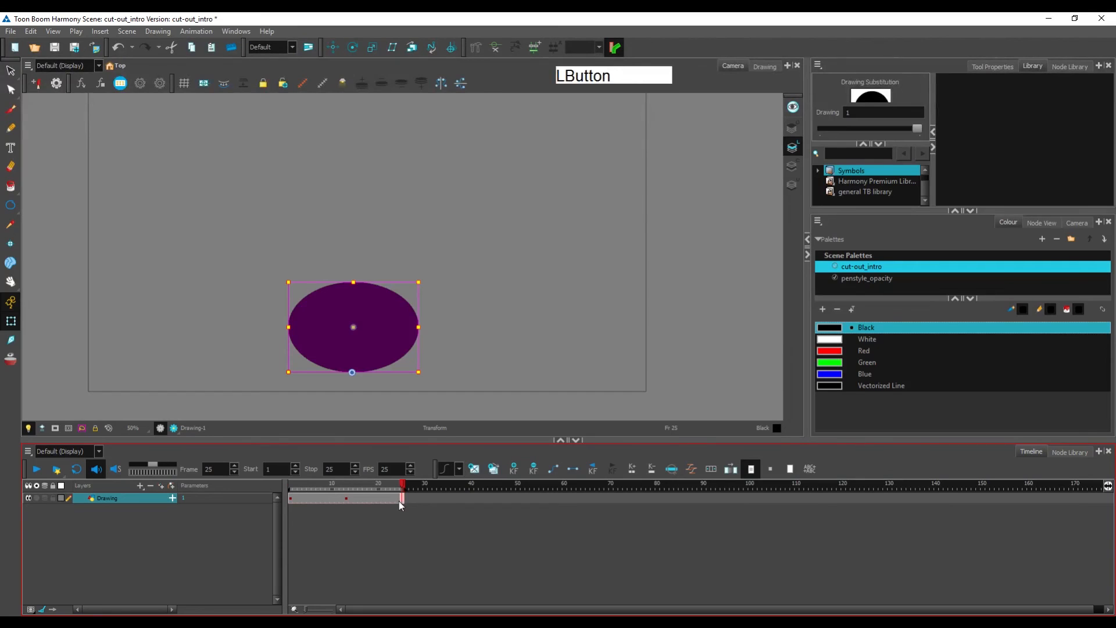
key(ctrl+v)
Scrub and play back the animation from frame 1 to check the timing of the circle's poses.
drag(343, 485, 274, 529)
key(Return)
drag(322, 490, 270, 501)
key(Return)
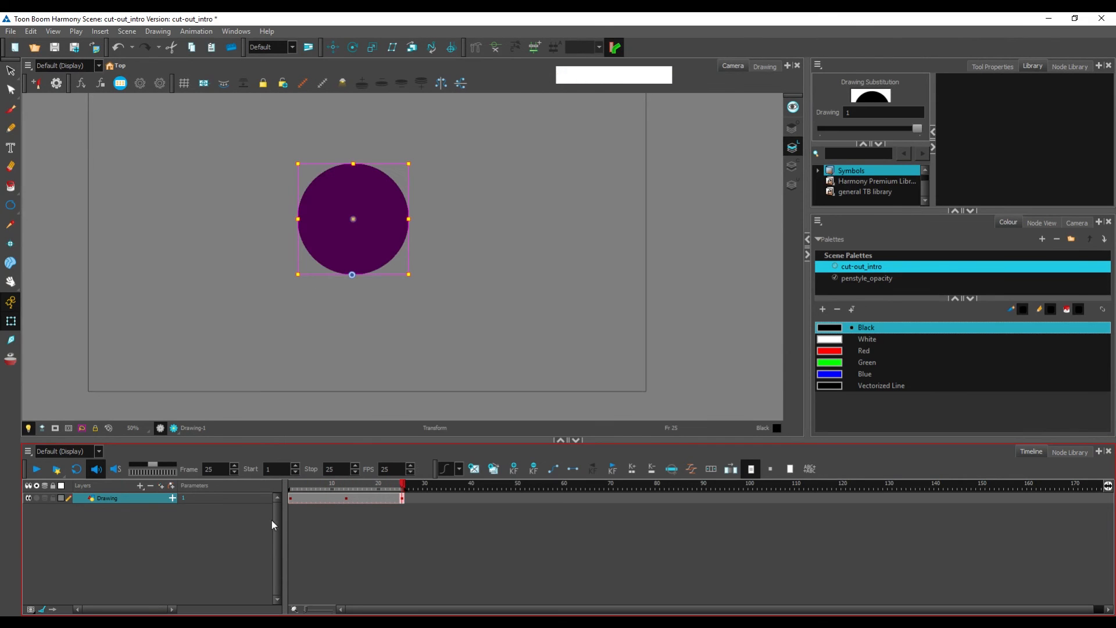
click(312, 503)
drag(312, 504, 274, 537)
key(Return)
With onion skin extended to frame 13, lower the circle to the ground at frame 10 and stretch it tall and narrow.
drag(369, 485, 316, 503)
click(333, 500)
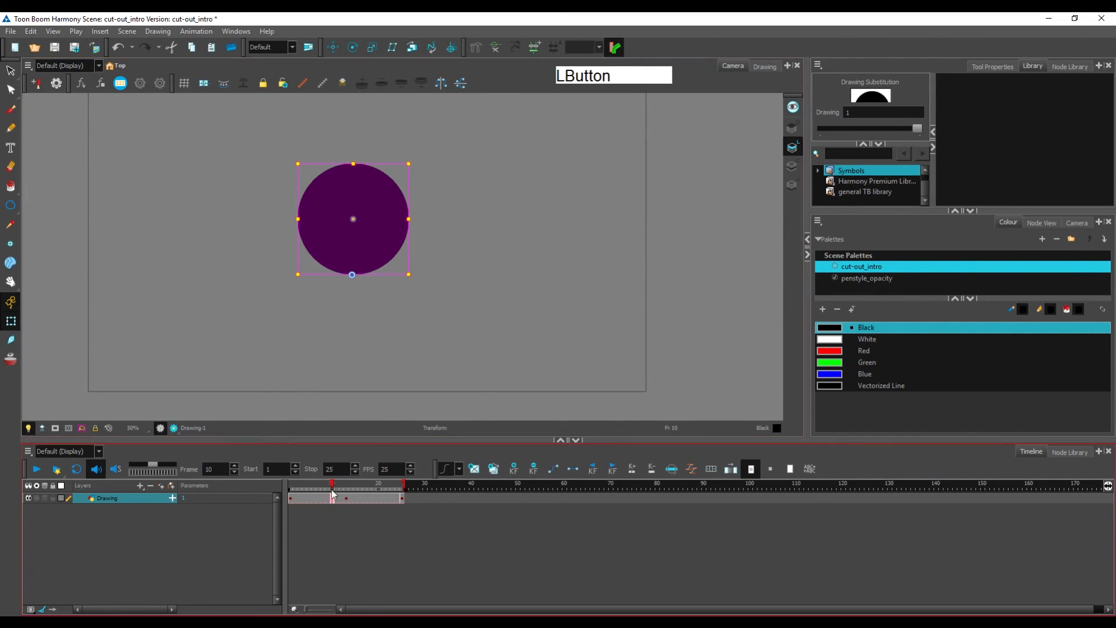
click(10, 359)
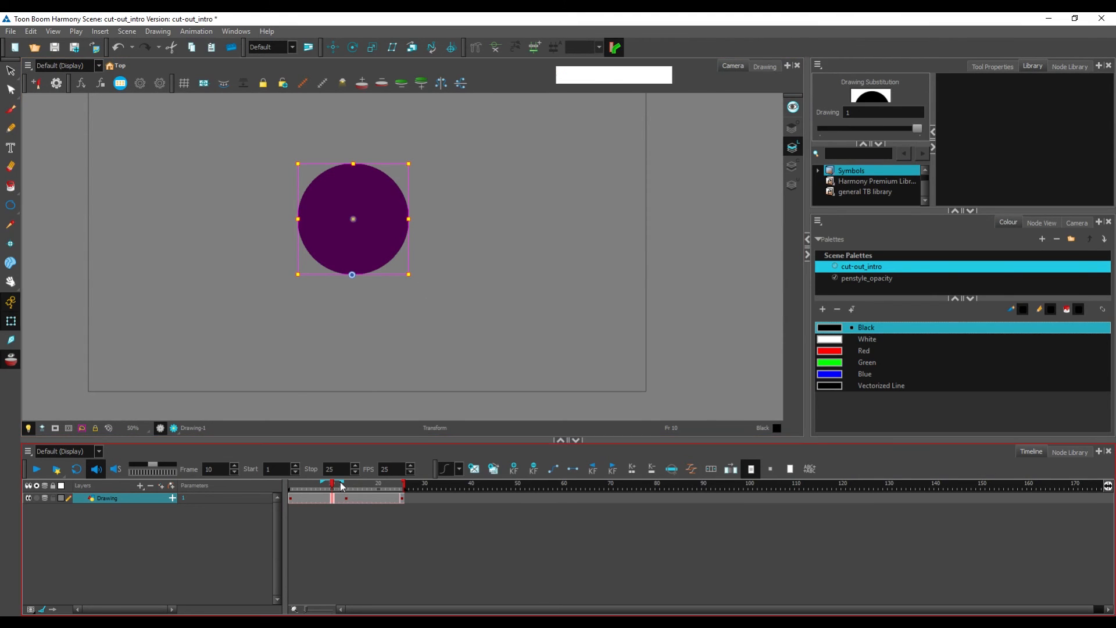
drag(341, 482, 347, 482)
drag(358, 236, 357, 334)
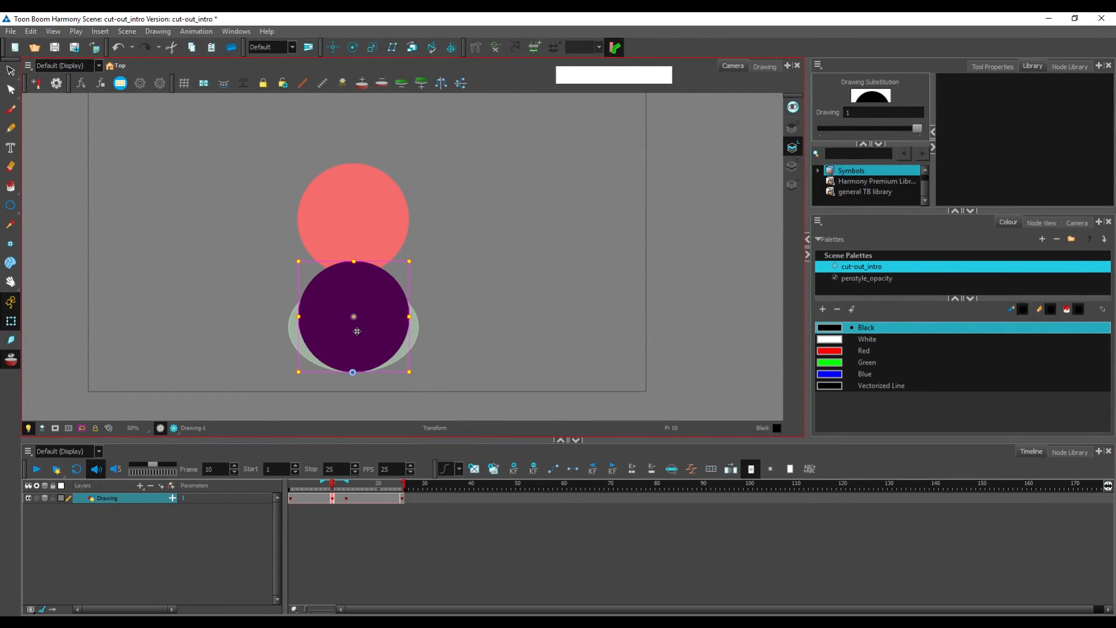
drag(354, 261, 369, 228)
drag(409, 308, 403, 308)
drag(354, 245, 357, 242)
click(411, 267)
Play back the animation to check the stretched pose leading into the squash.
click(305, 486)
key(Return)
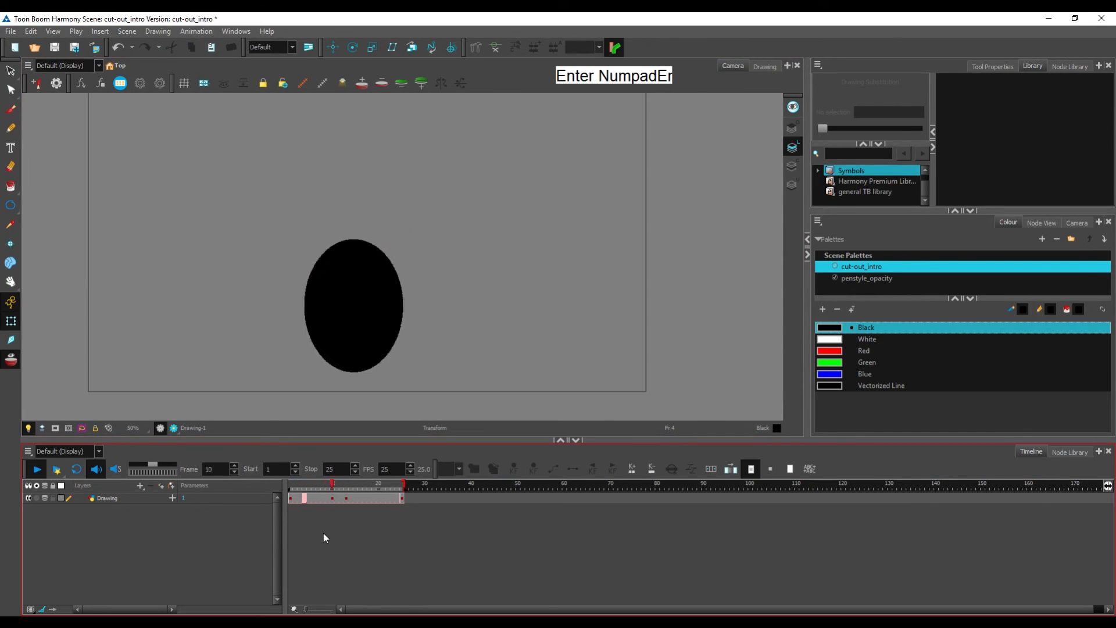
click(290, 487)
key(Return)
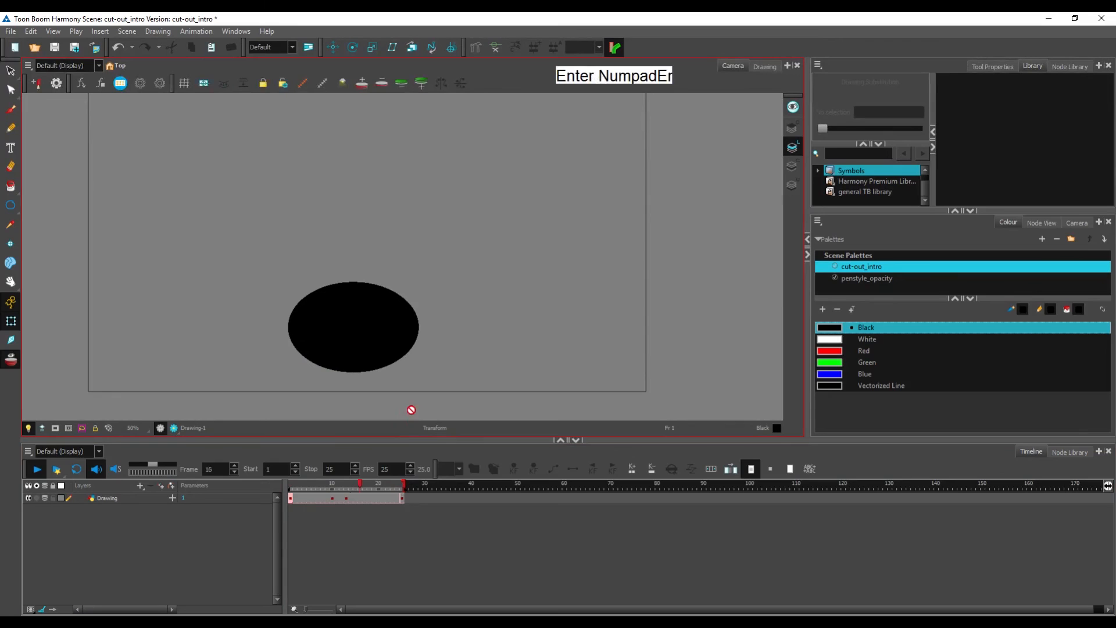
At frame 16, with onion skin extended to frame 25, stretch the circle tall and narrow from its base and raise it slightly.
click(364, 499)
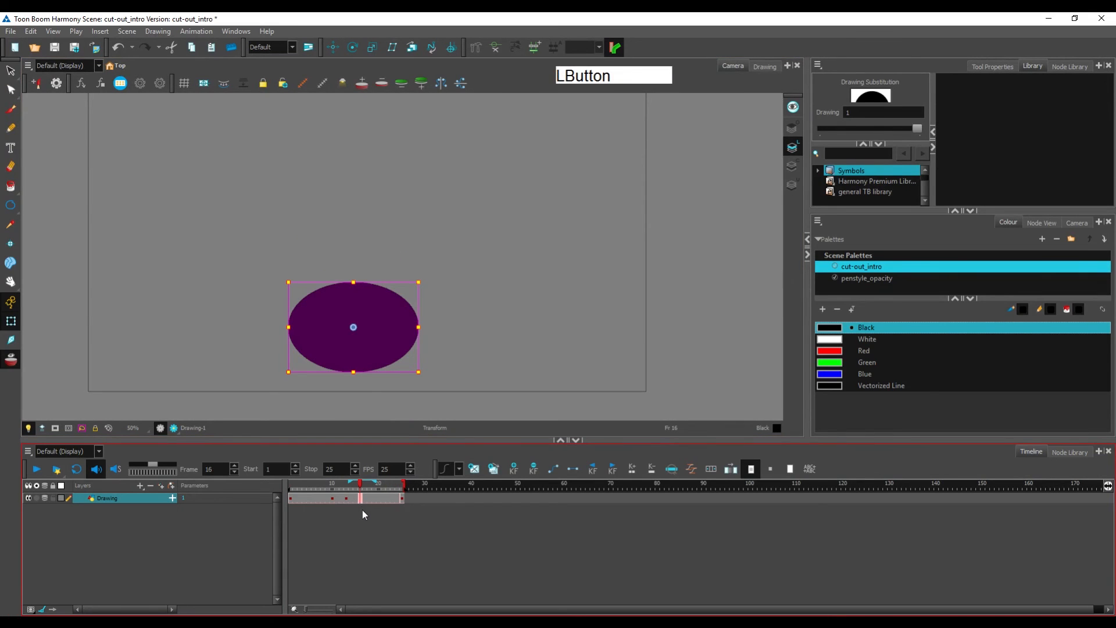
drag(377, 483, 401, 486)
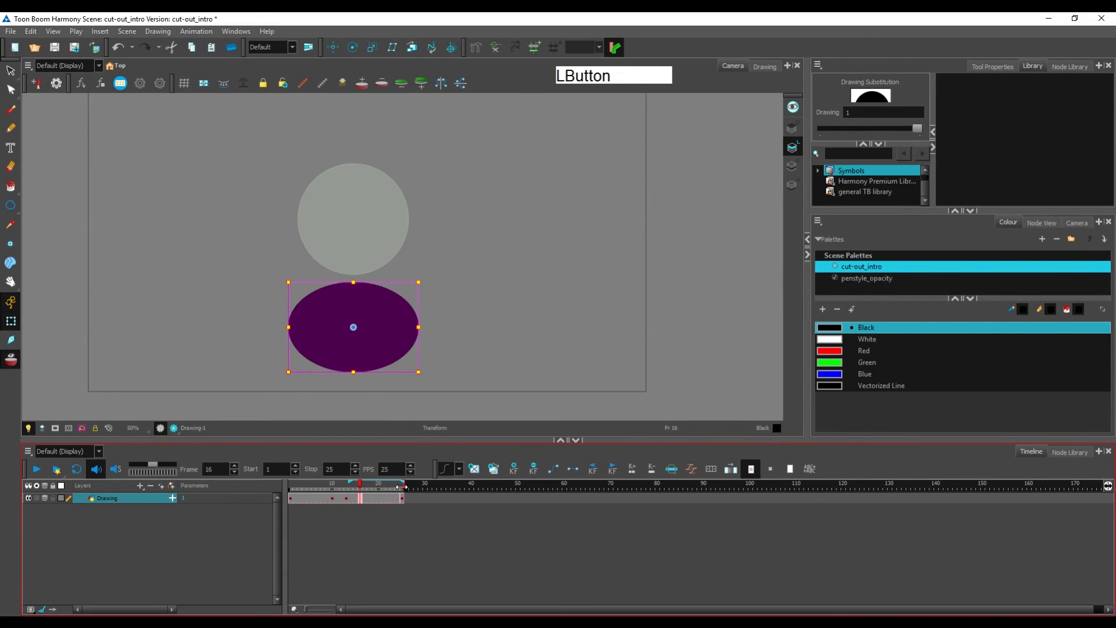
drag(355, 327, 353, 371)
drag(352, 283, 353, 262)
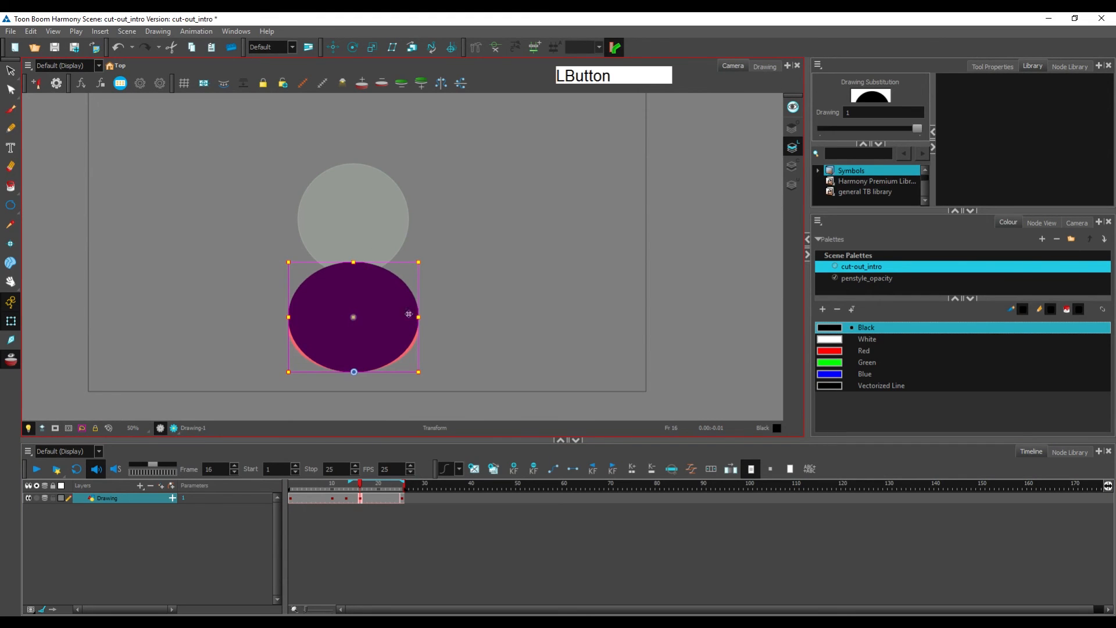
drag(419, 317, 408, 316)
drag(353, 264, 354, 250)
drag(349, 360, 349, 325)
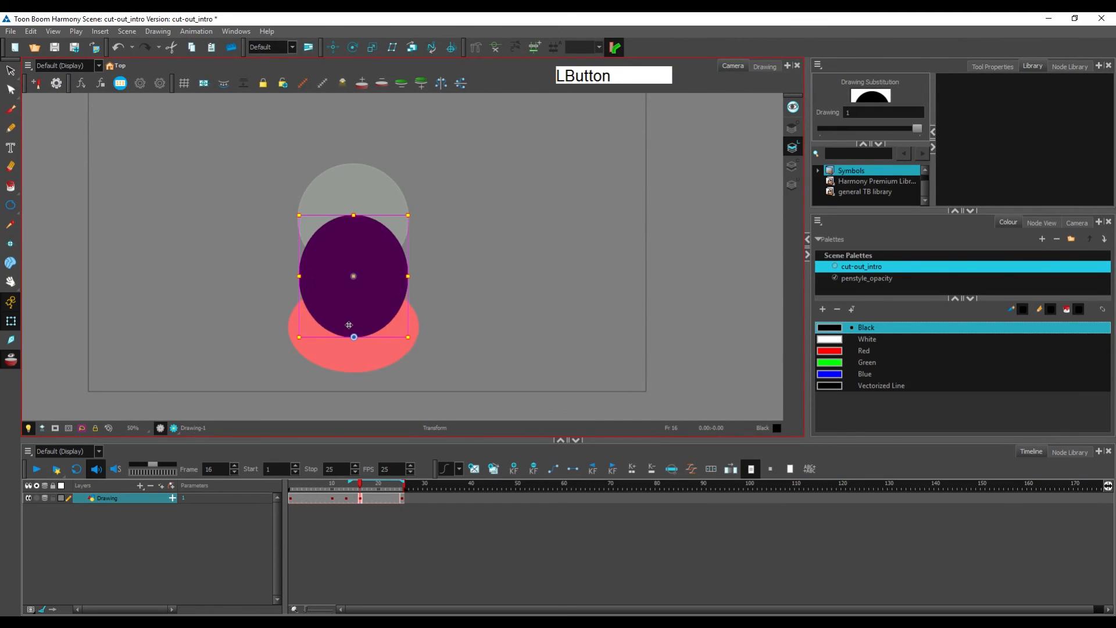
drag(354, 215, 353, 203)
drag(408, 270, 400, 269)
drag(354, 202, 354, 202)
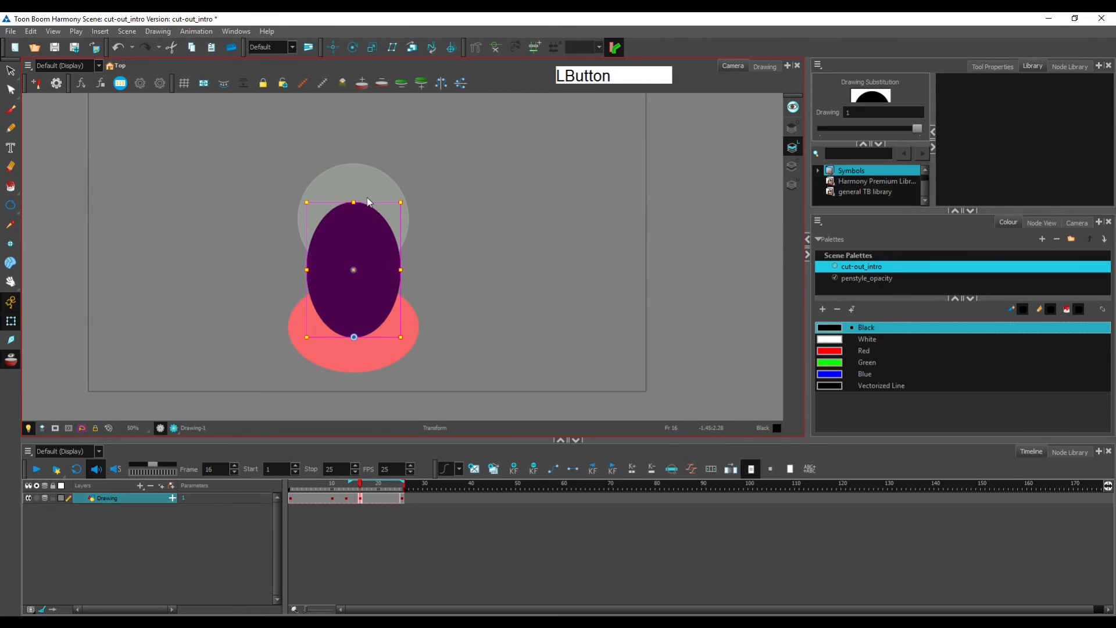
Play back the full bounce and return to frame 1 to check how the poses work together.
click(325, 482)
key(KP_Enter)
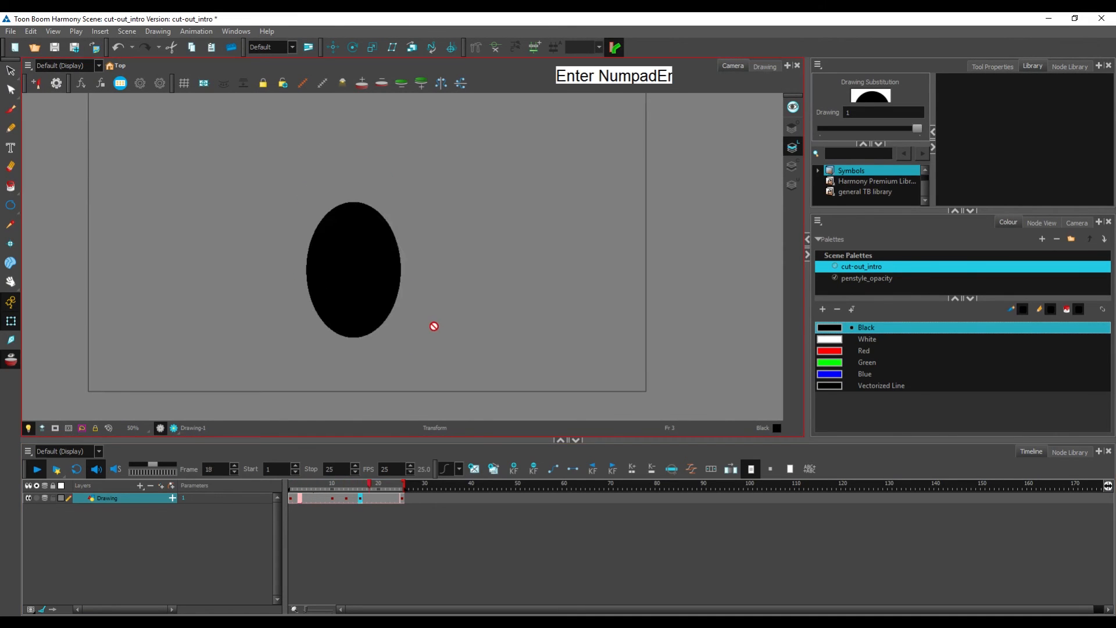
drag(375, 486, 272, 539)
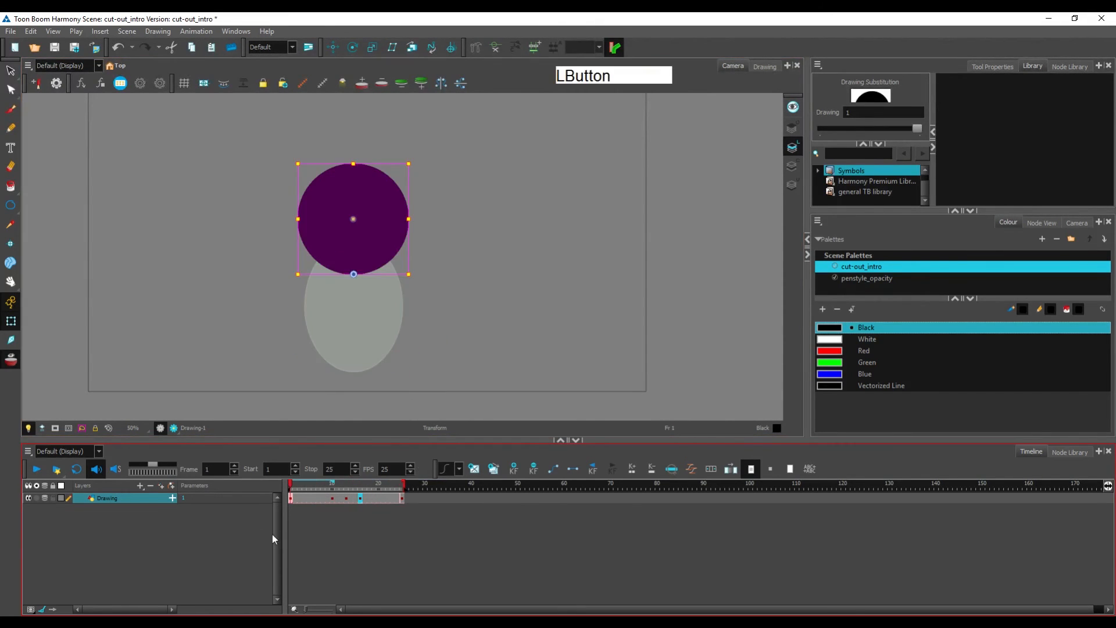
key(KP_Enter)
key(KP_Enter)
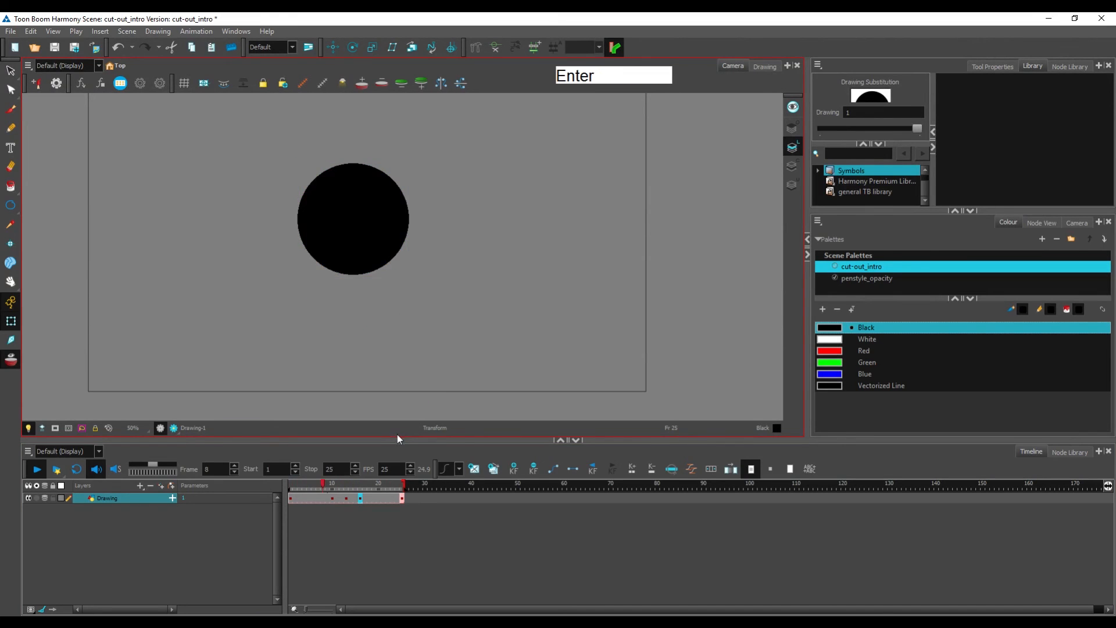
key(KP_Enter)
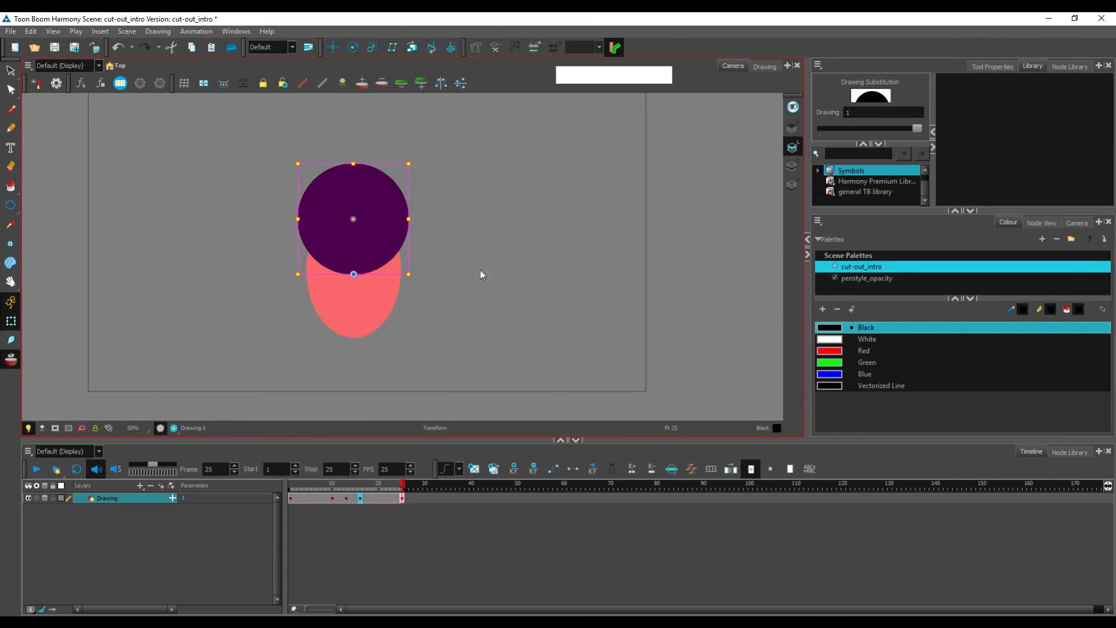
key(KP_Enter)
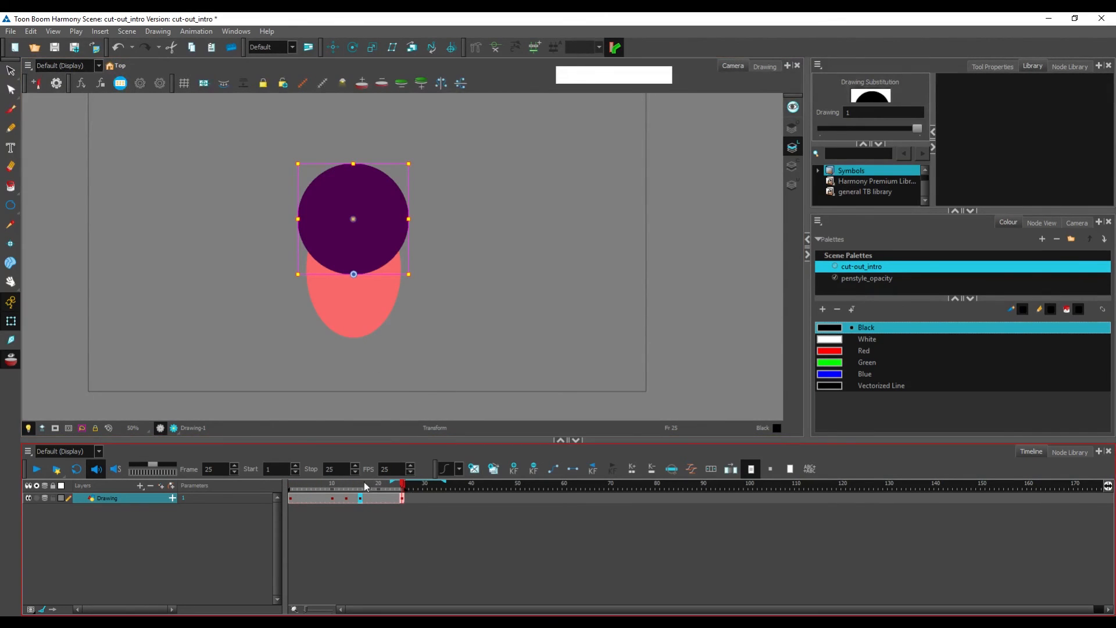
drag(361, 480, 271, 498)
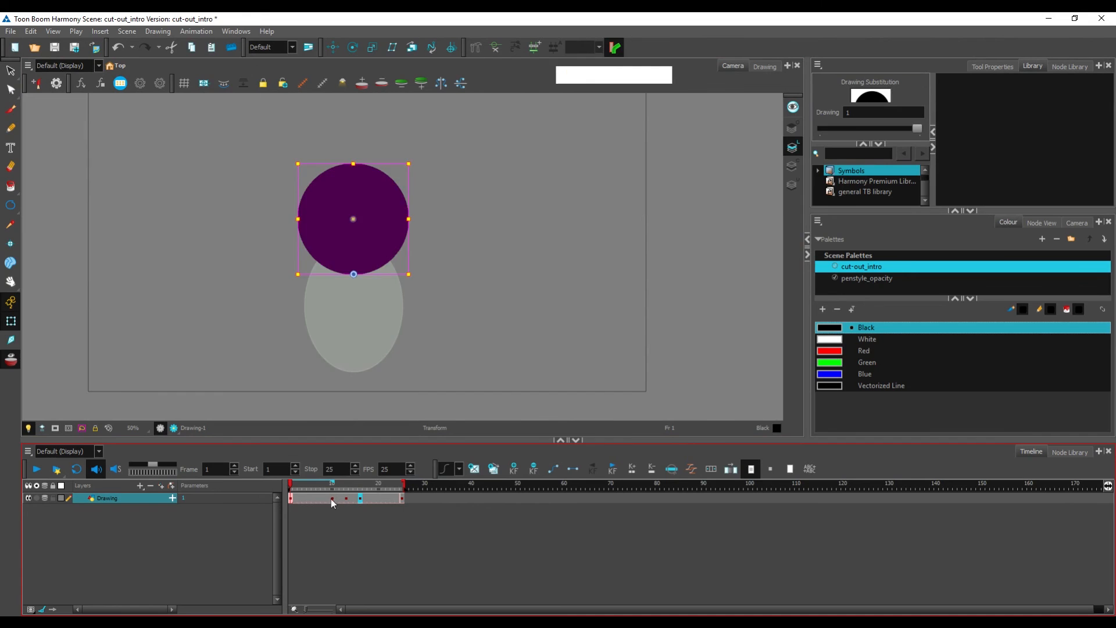
Turn off onion skin and convert the Drawing layer's frame 1 keyframe to a motion keyframe.
drag(331, 498, 292, 498)
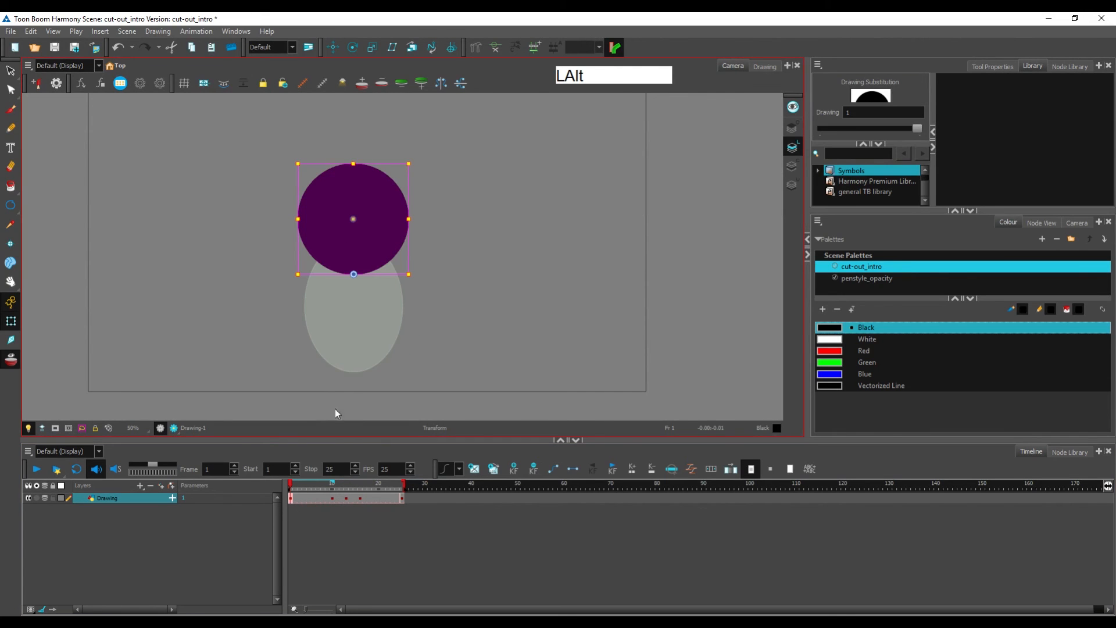
key(alt+o)
click(295, 498)
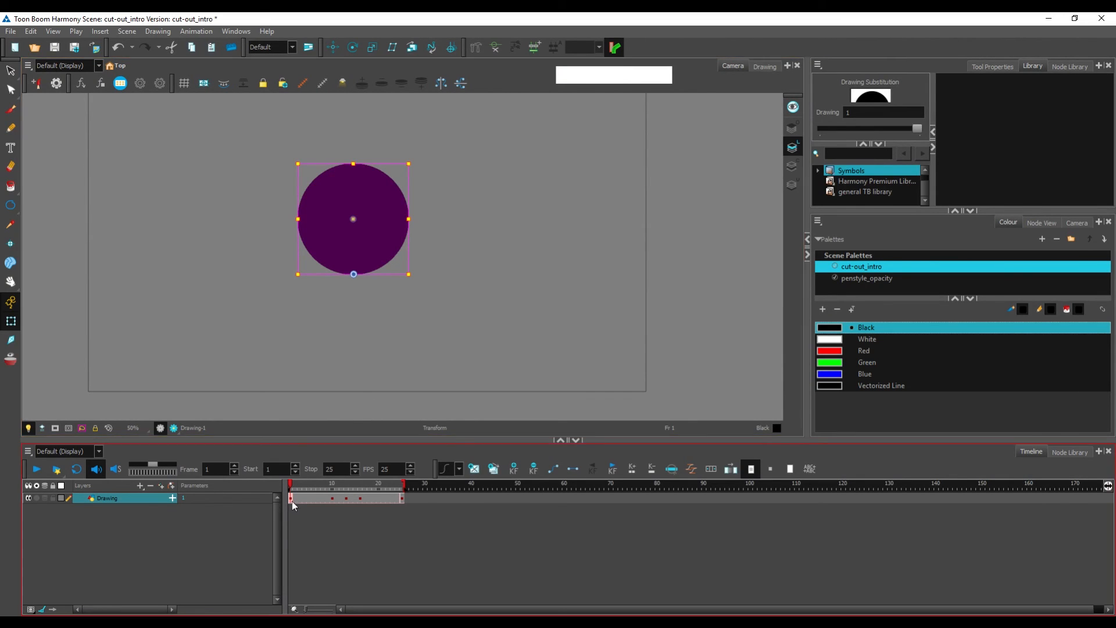
click(234, 525)
key(ctrl+k)
drag(306, 484, 288, 502)
Apply an ease to the frame 1 keyframe with right time ratio 77.7 and right value ratio 0.72.
click(691, 469)
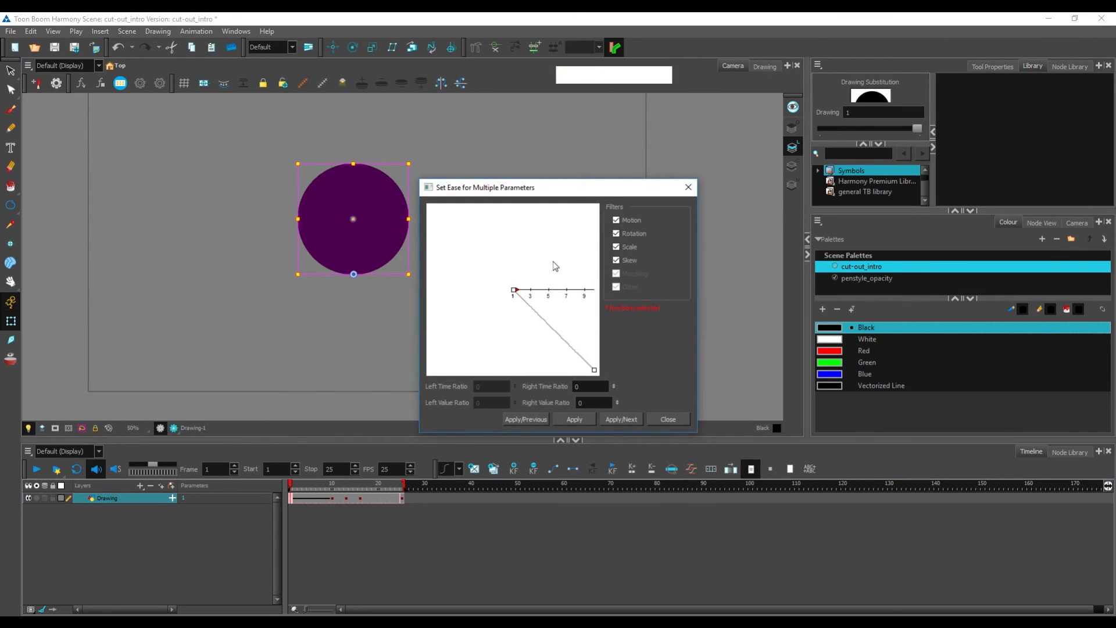
drag(514, 289, 577, 290)
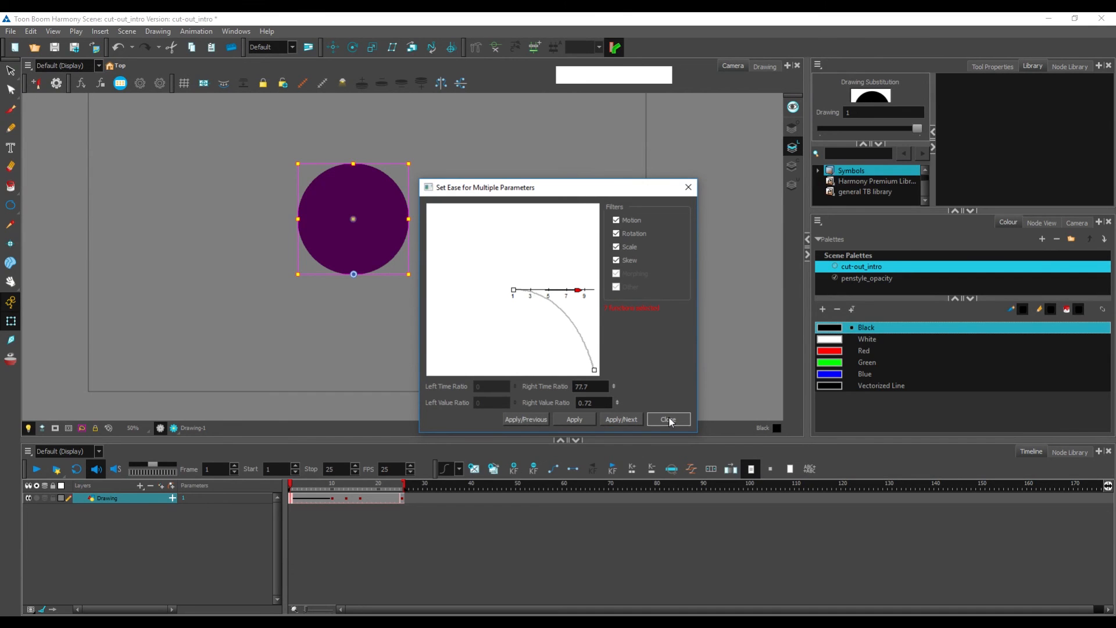
click(576, 419)
click(667, 419)
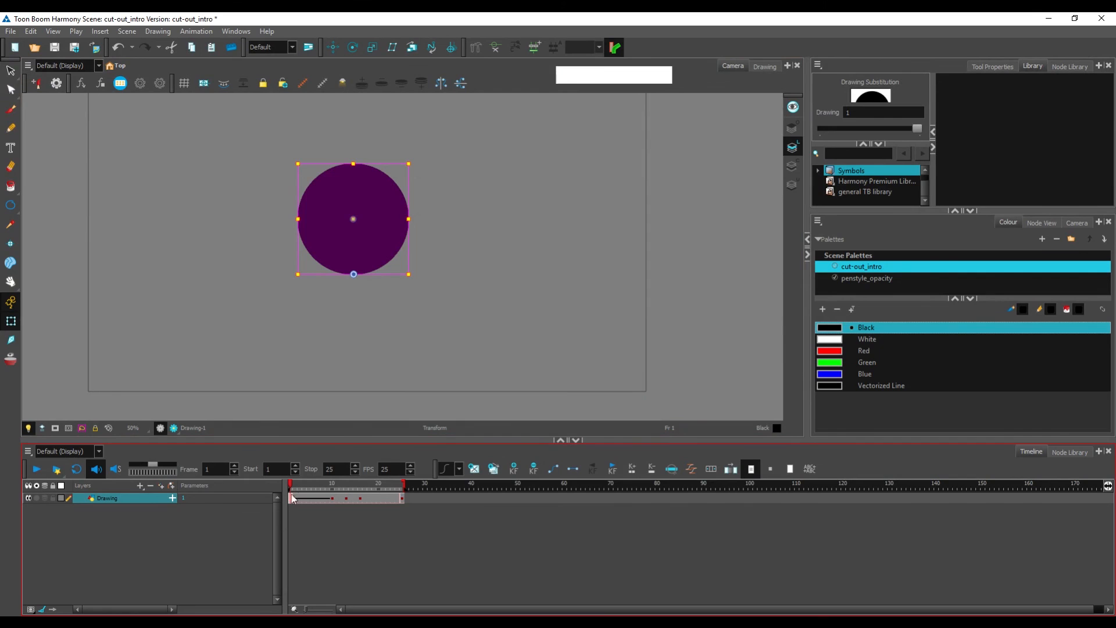
Apply a preset ease with right time ratio 75 and value ratio 0 to the frame 1 keyframe and inspect its curve.
click(459, 469)
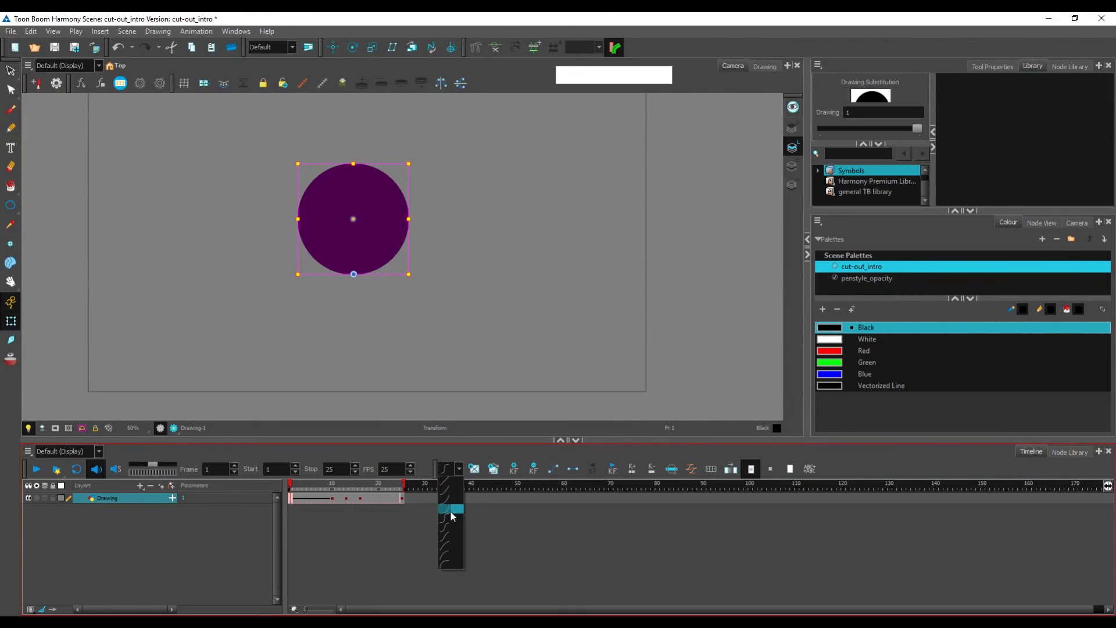
click(451, 511)
click(693, 468)
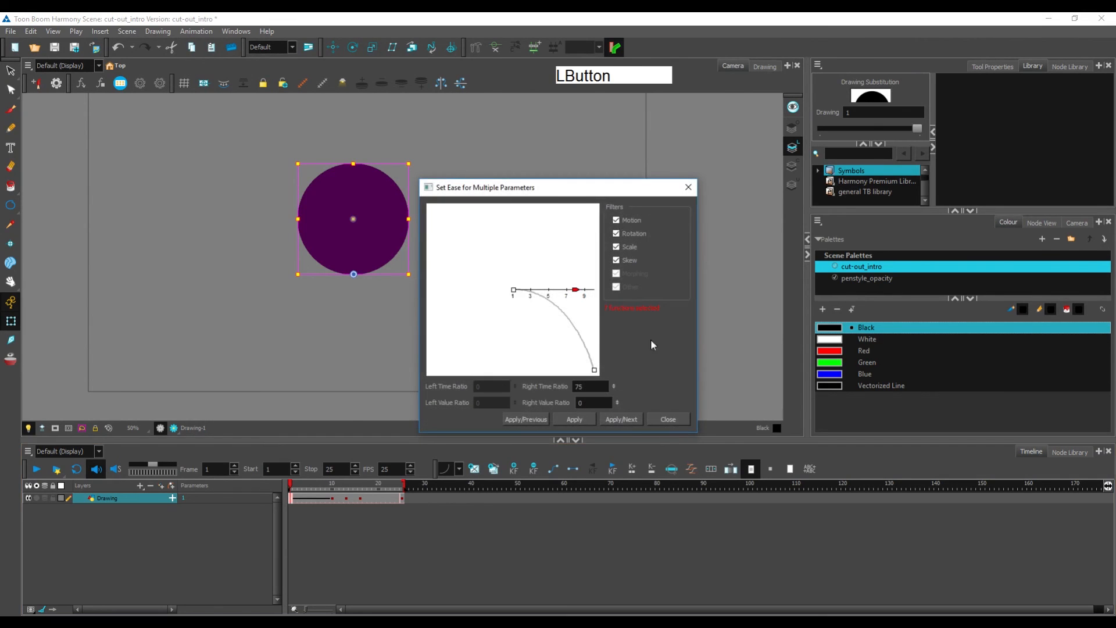
Apply the ease with right time ratio 75 and value ratio 0 to frame 1, close the ease settings and play back the animation.
click(585, 419)
click(668, 419)
click(312, 488)
key(KP_Enter)
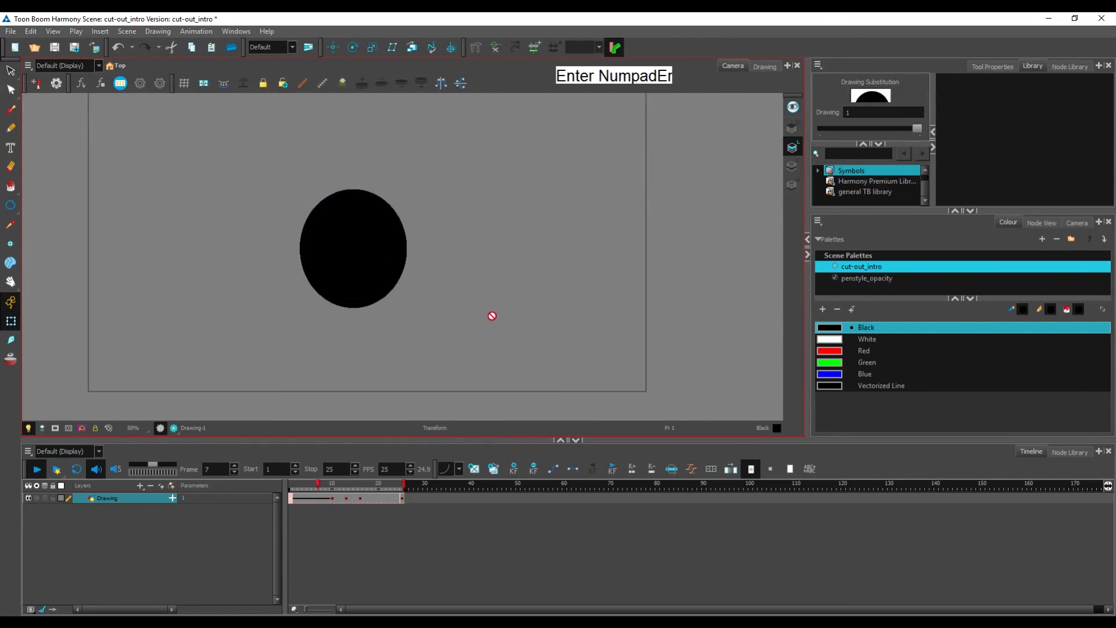
click(268, 539)
key(KP_Enter)
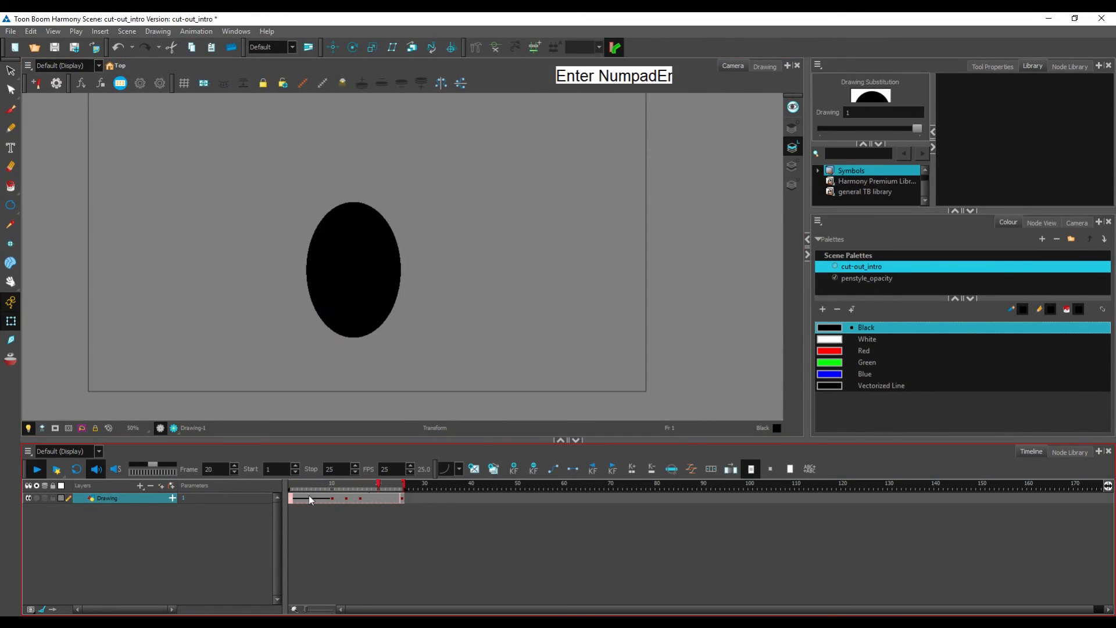
key(KP_Enter)
drag(311, 483, 256, 516)
key(KP_Enter)
drag(312, 484, 273, 512)
key(KP_Enter)
Convert the Drawing layer's frame 10 keyframe to a motion keyframe and apply the last preset ease of the list to it.
mouse_move(334, 495)
mouse_down()
mouse_move(344, 507)
mouse_move(333, 507)
mouse_move(343, 508)
mouse_move(339, 489)
mouse_move(347, 498)
mouse_move(329, 511)
mouse_up()
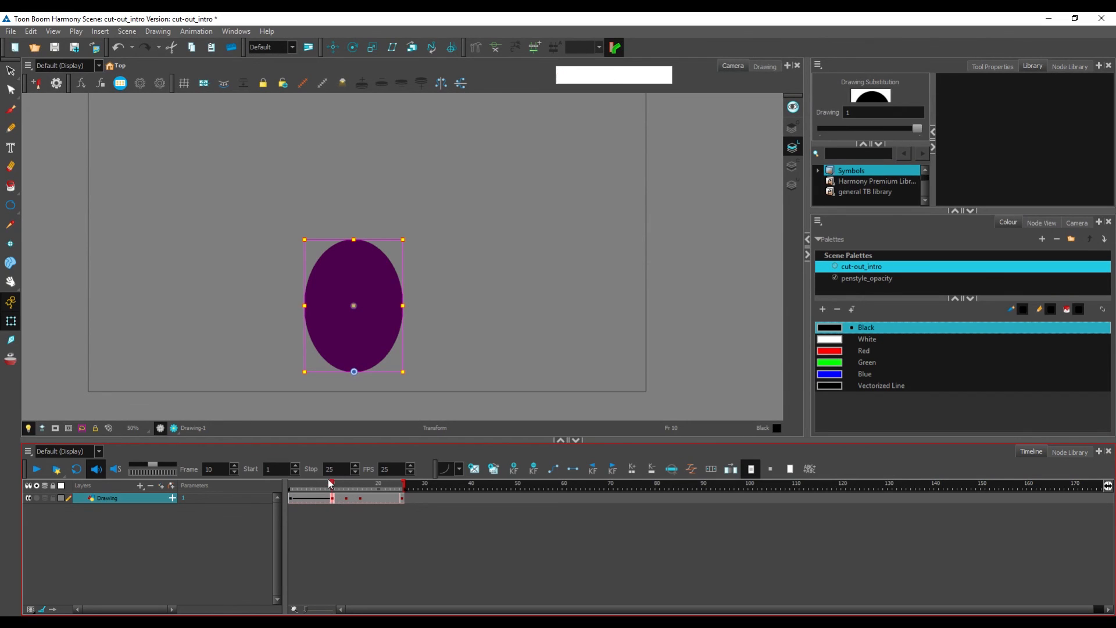
key(ctrl+k)
drag(334, 487, 346, 510)
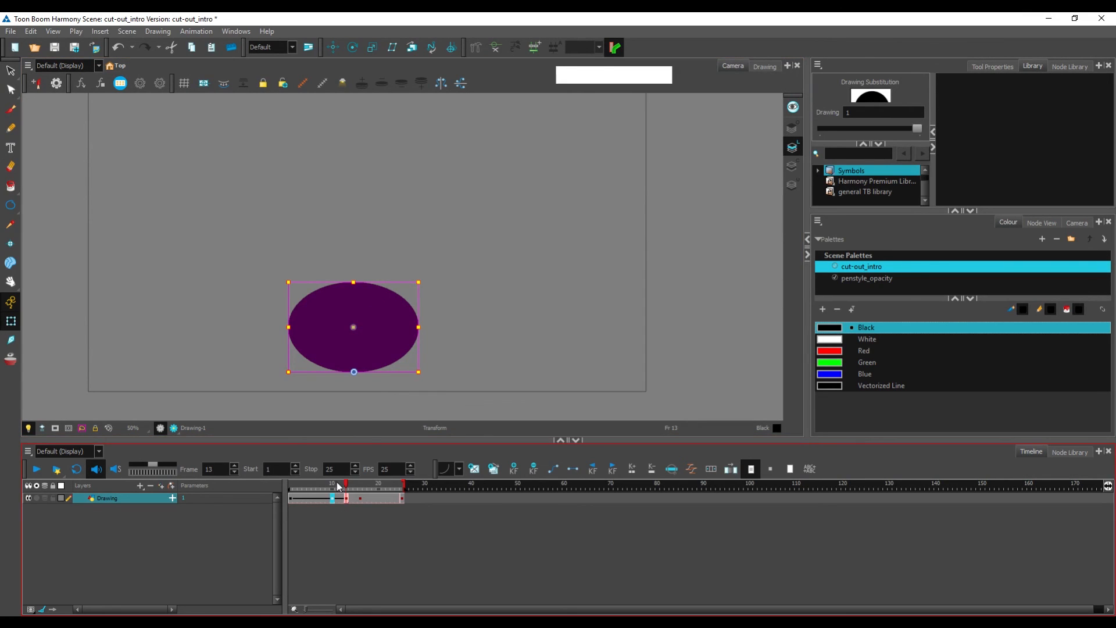
drag(340, 486, 334, 504)
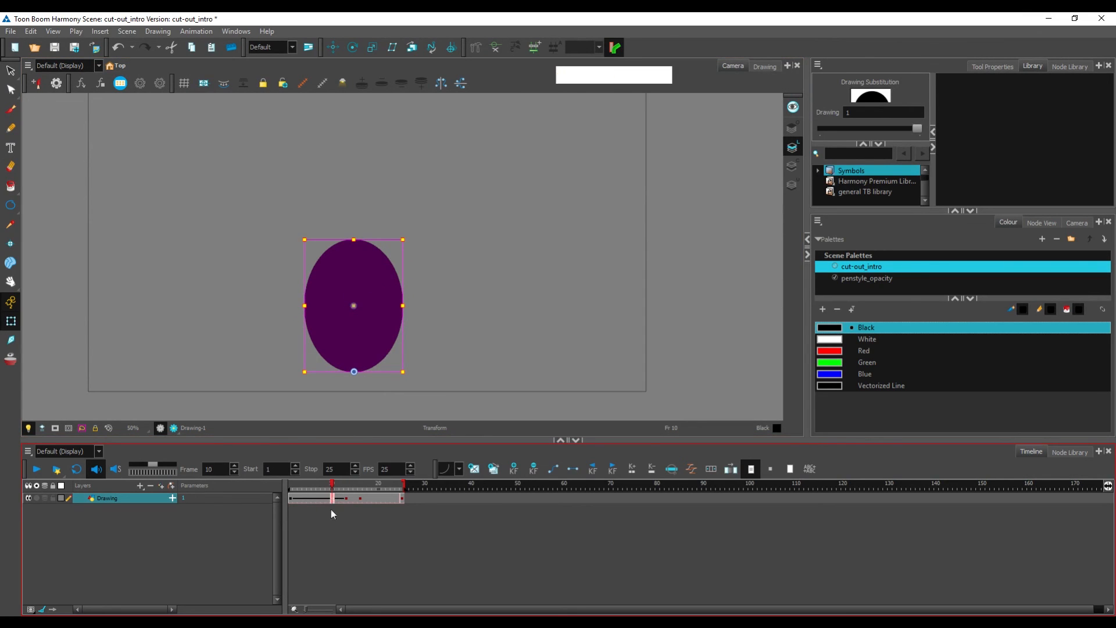
click(459, 470)
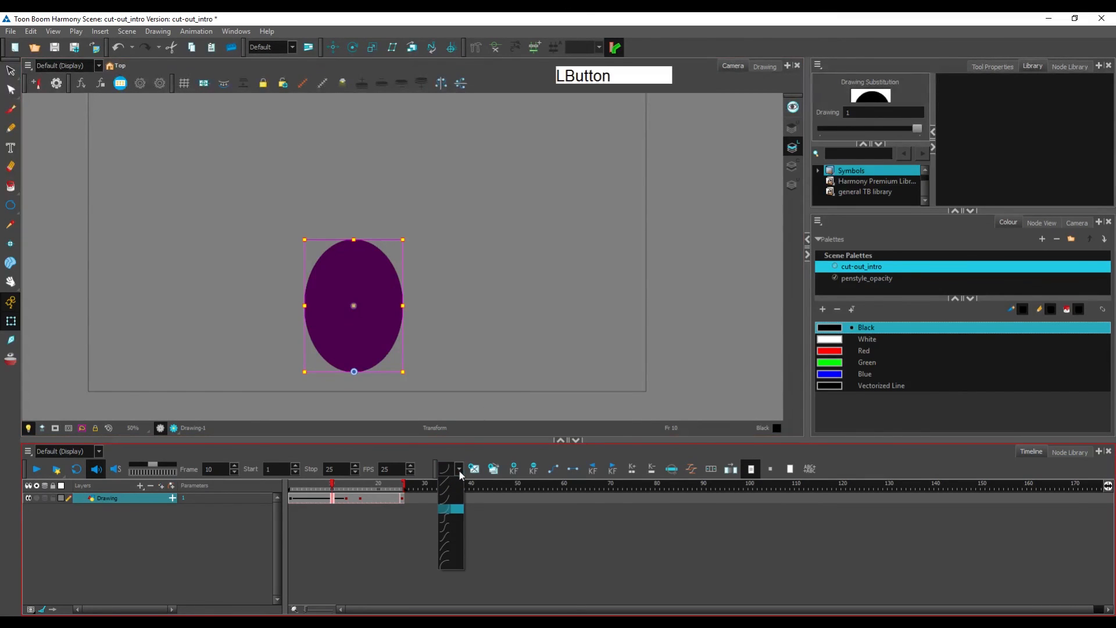
click(447, 564)
Play back the bounce from the first frames to check the easing at frame 10.
drag(331, 491, 289, 489)
key(Return)
click(299, 494)
key(Return)
click(298, 494)
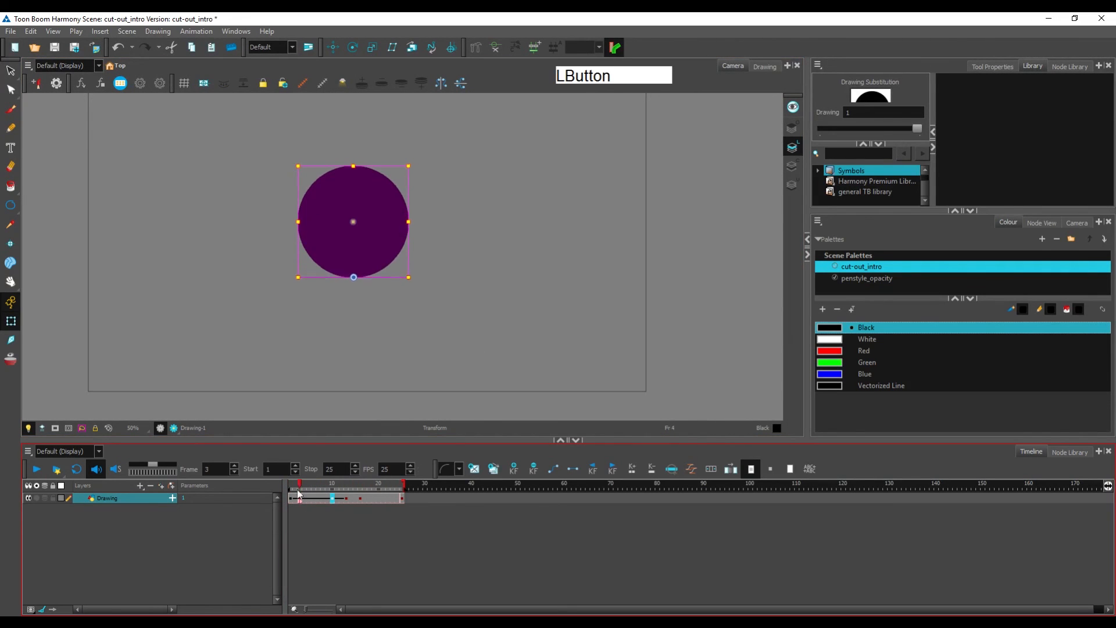
Compare the circle's poses at frames 13, 16 and 25 to judge the remaining transitions.
drag(299, 496, 362, 512)
click(402, 508)
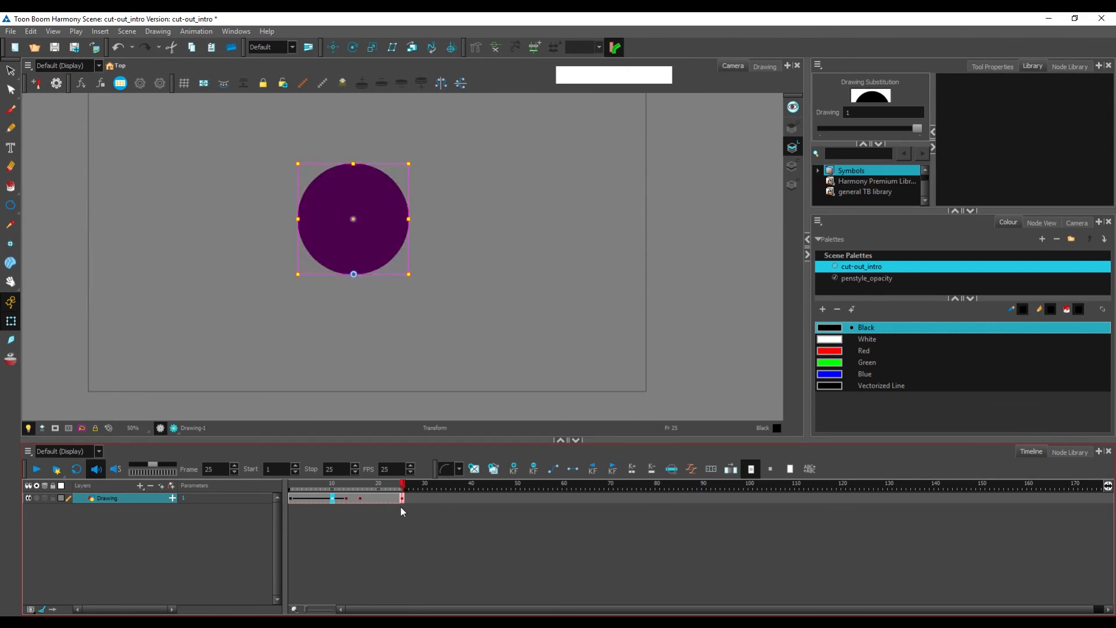
click(348, 510)
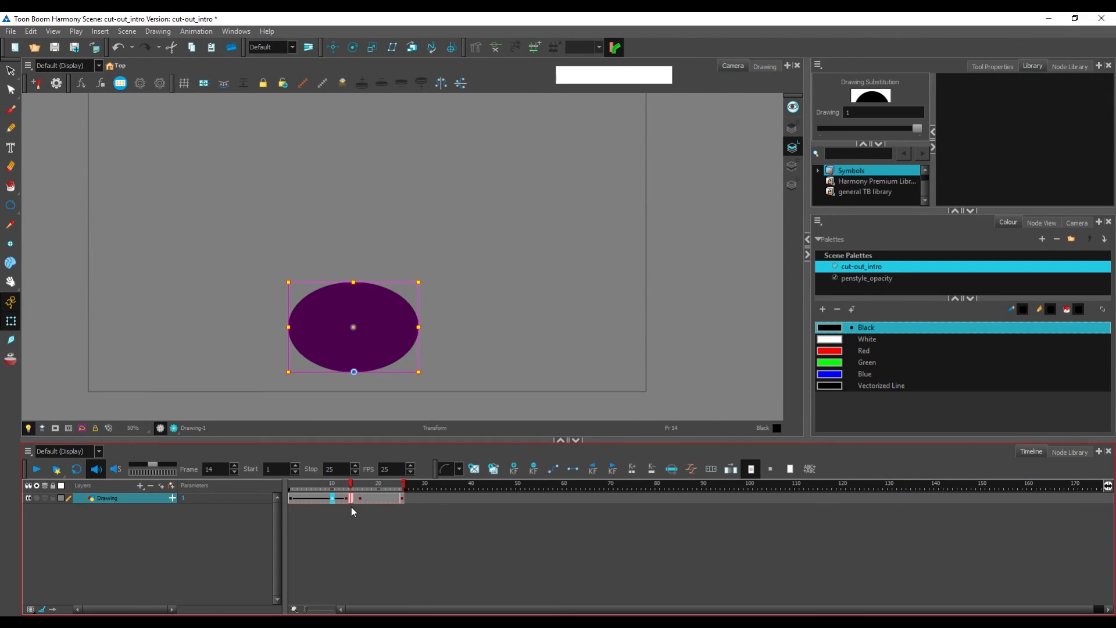
click(361, 508)
click(344, 506)
click(347, 508)
click(358, 512)
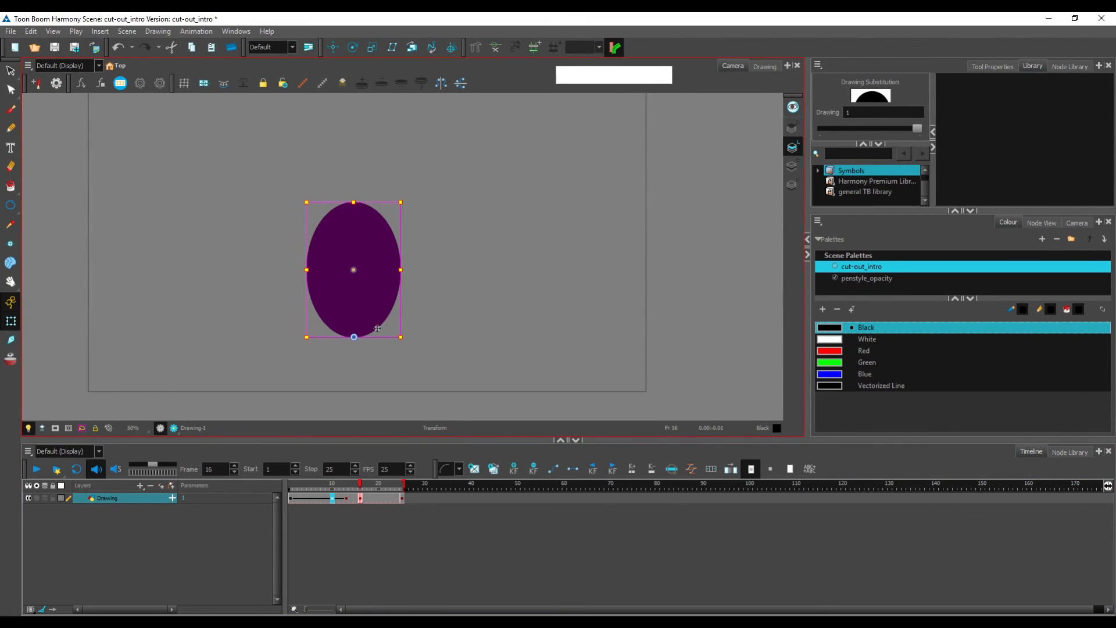
Convert the frame 13 squash keyframe to a motion keyframe and give it the same preset ease as frame 1.
click(347, 499)
key(ctrl+k)
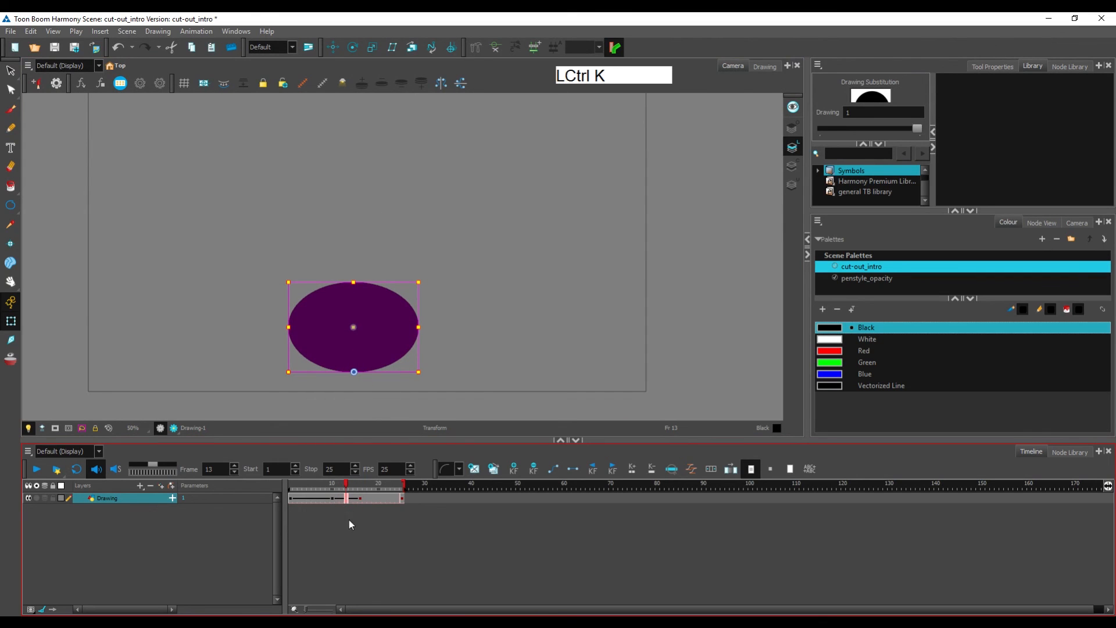
click(351, 511)
click(459, 468)
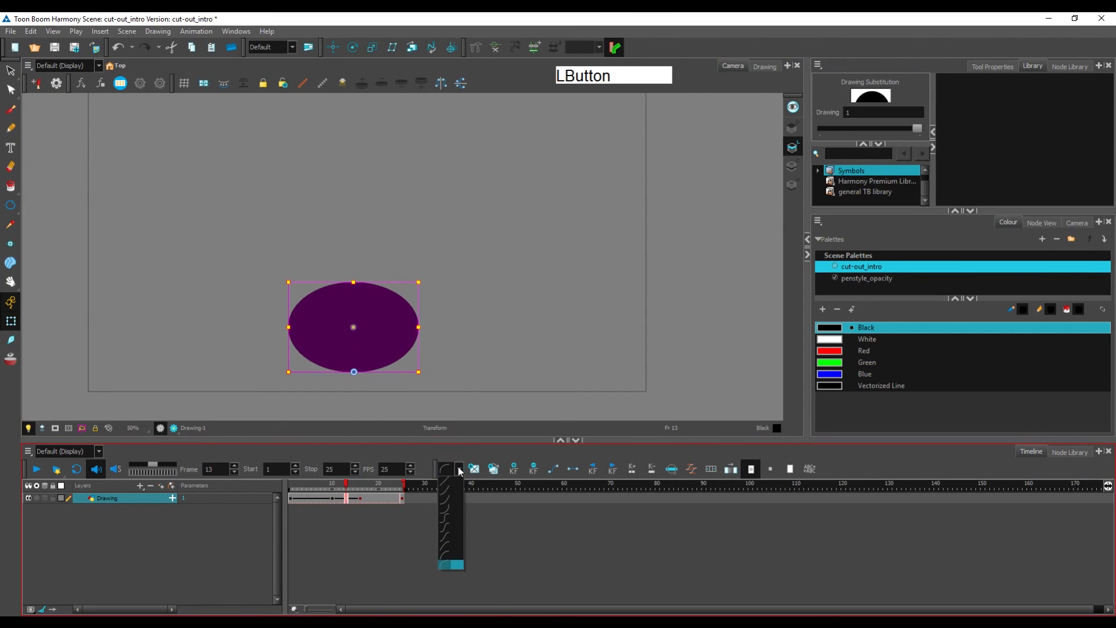
click(454, 510)
Play back the animation from frame 1 in a loop to check the motion through frame 16.
drag(356, 486, 281, 508)
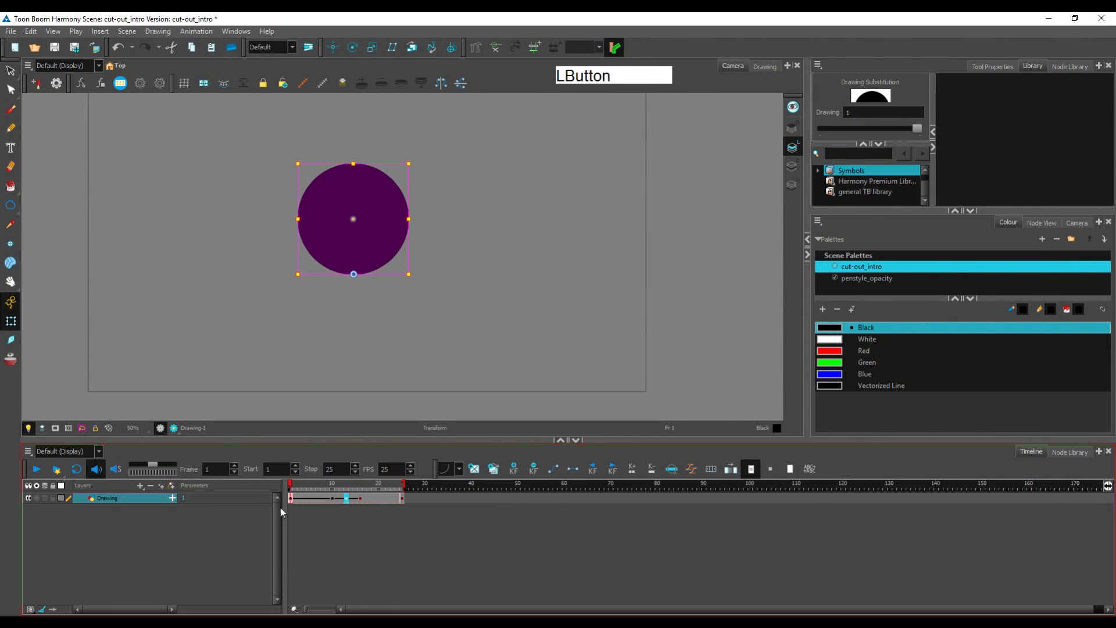
key(KP_Enter)
key(KP_Enter)
key(KP_Enter)
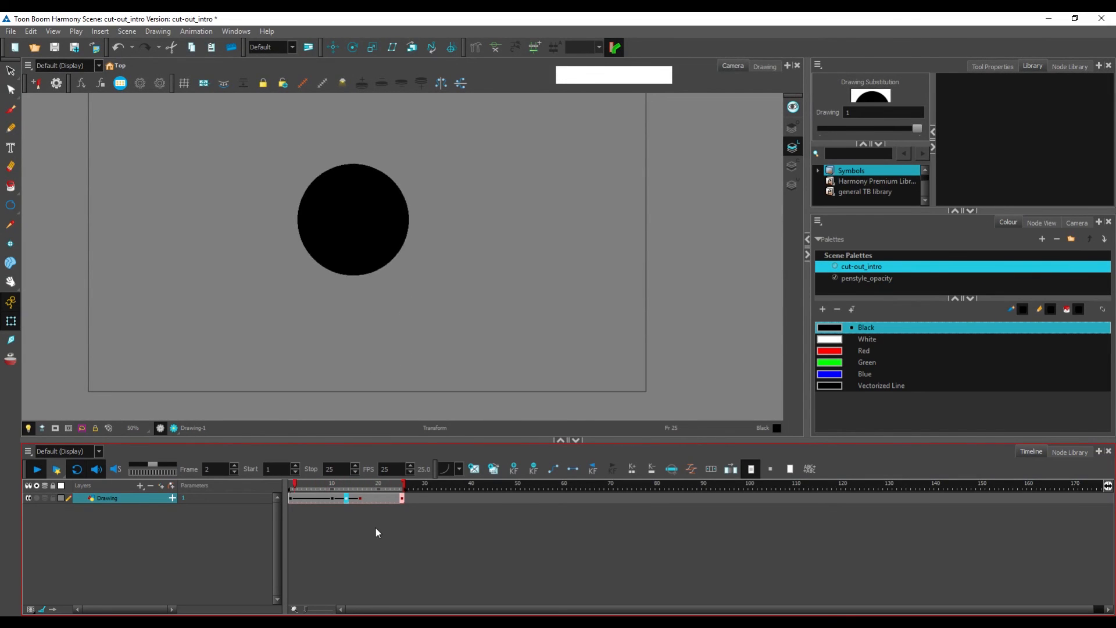
key(KP_Enter)
Convert the frame 16 stretch keyframe to a motion keyframe and apply the last preset ease of the list to it.
click(359, 504)
key(ctrl)
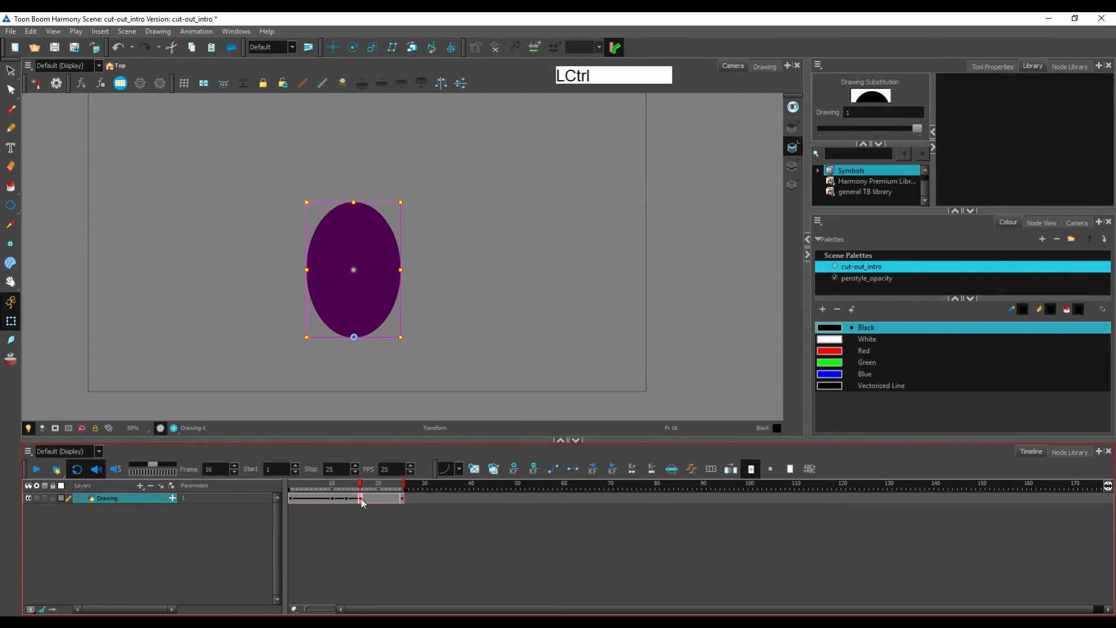
key(ctrl+k)
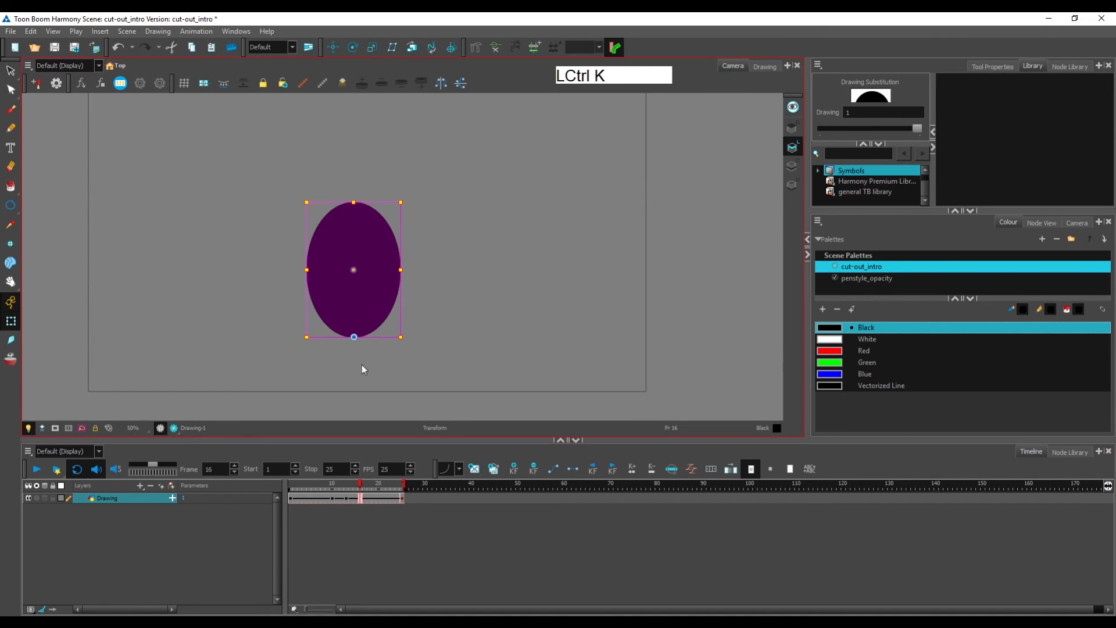
mouse_move(363, 491)
mouse_down()
mouse_move(406, 493)
mouse_move(360, 512)
mouse_move(397, 508)
mouse_move(367, 509)
mouse_up()
click(360, 501)
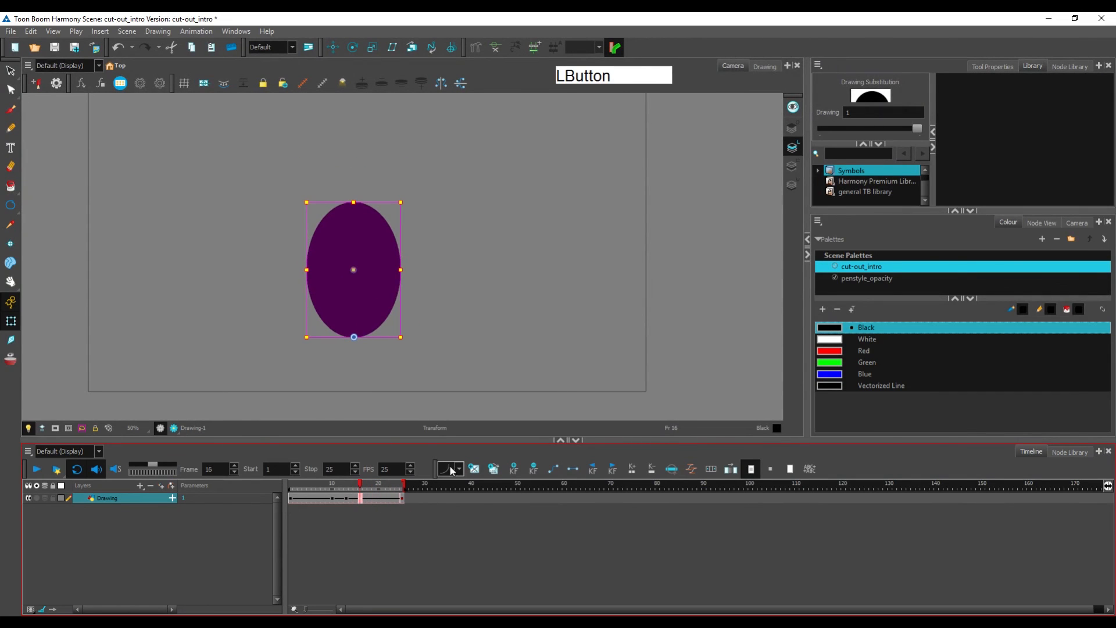
click(459, 468)
click(452, 565)
Play back the finished bounce in a loop with all motion keyframes and eases in place.
click(343, 500)
key(KP_Enter)
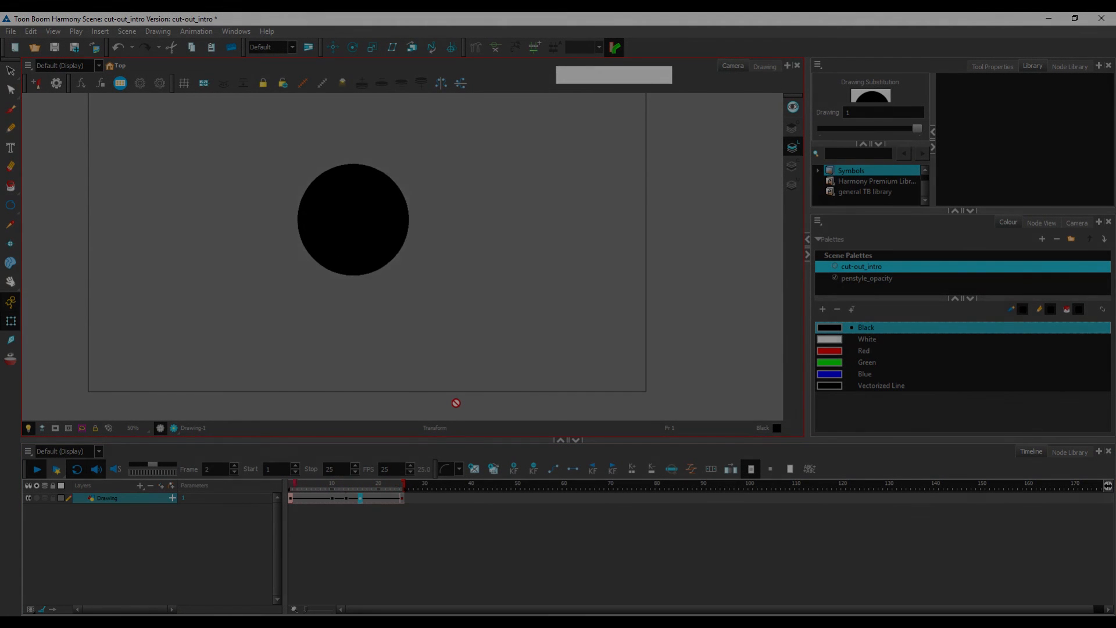
key(Return)
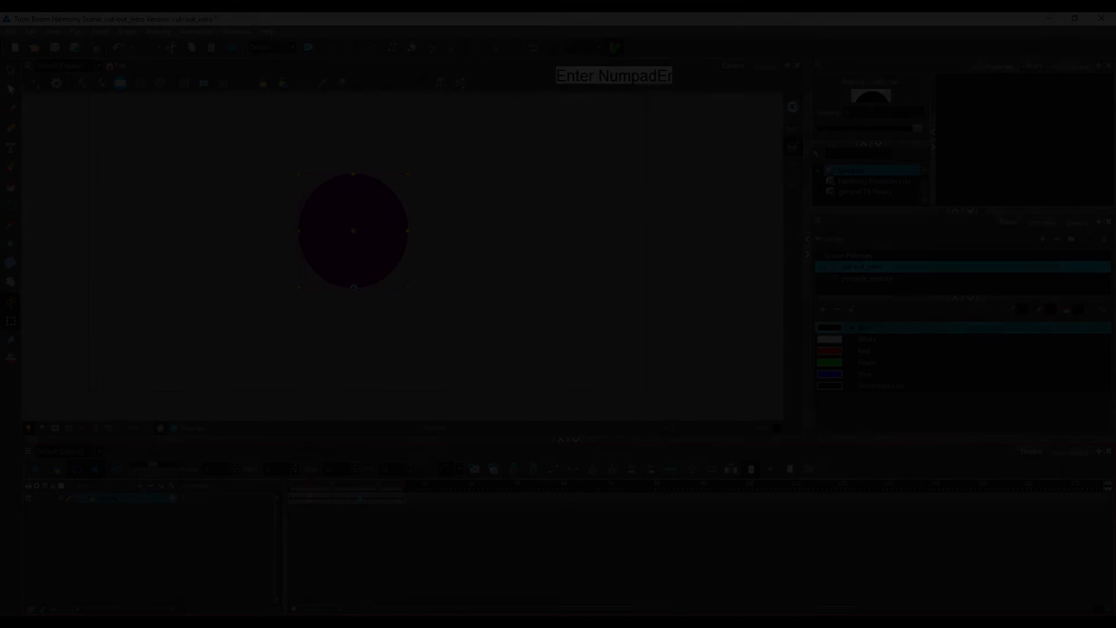